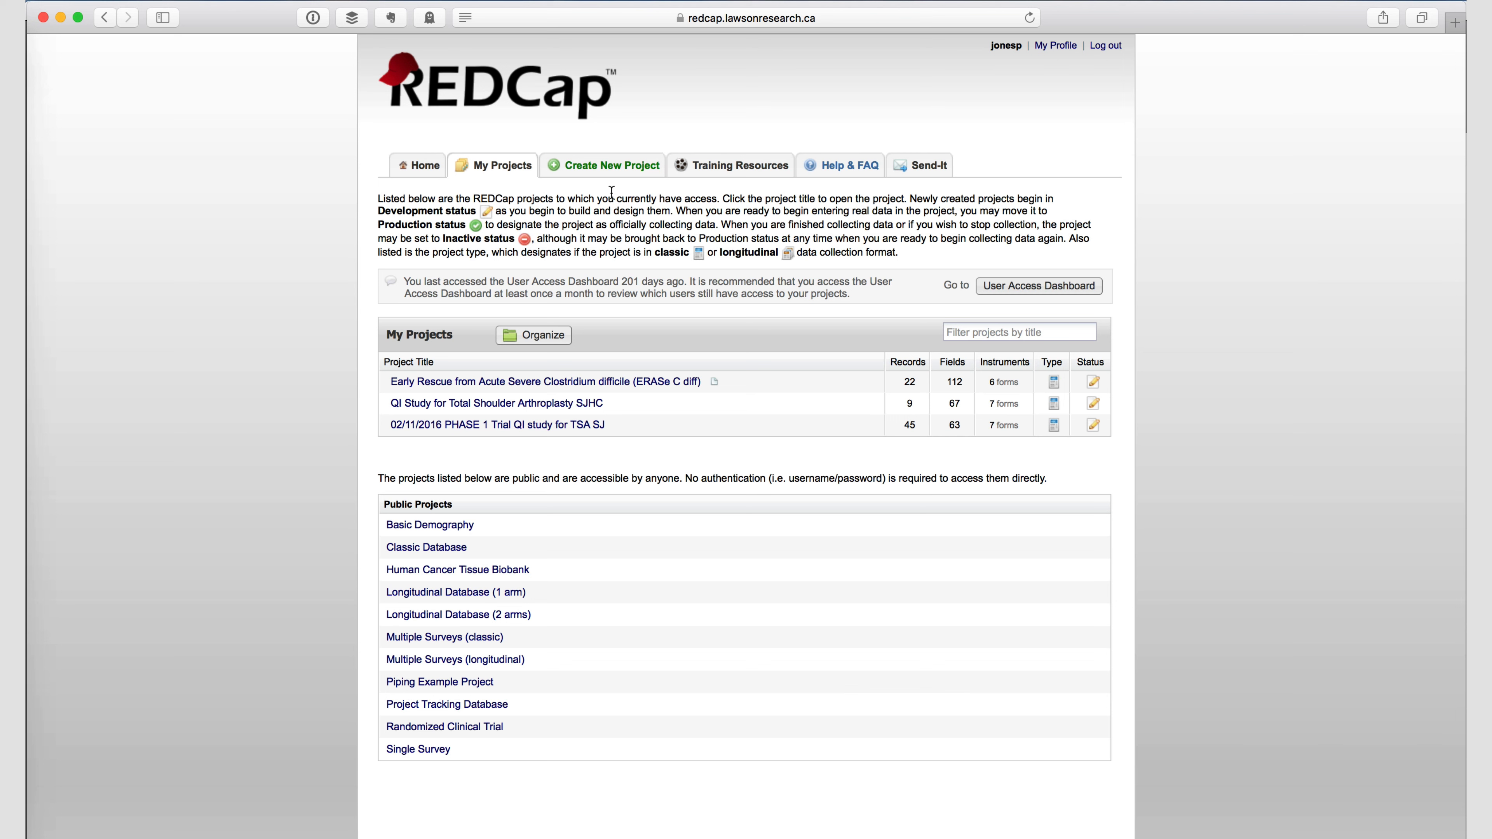
# Create an empty project titled "Levosimendan vs placebo in CABG" with purpose Practice / Just for fun, and enable its randomization module
pyautogui.click(607, 168)
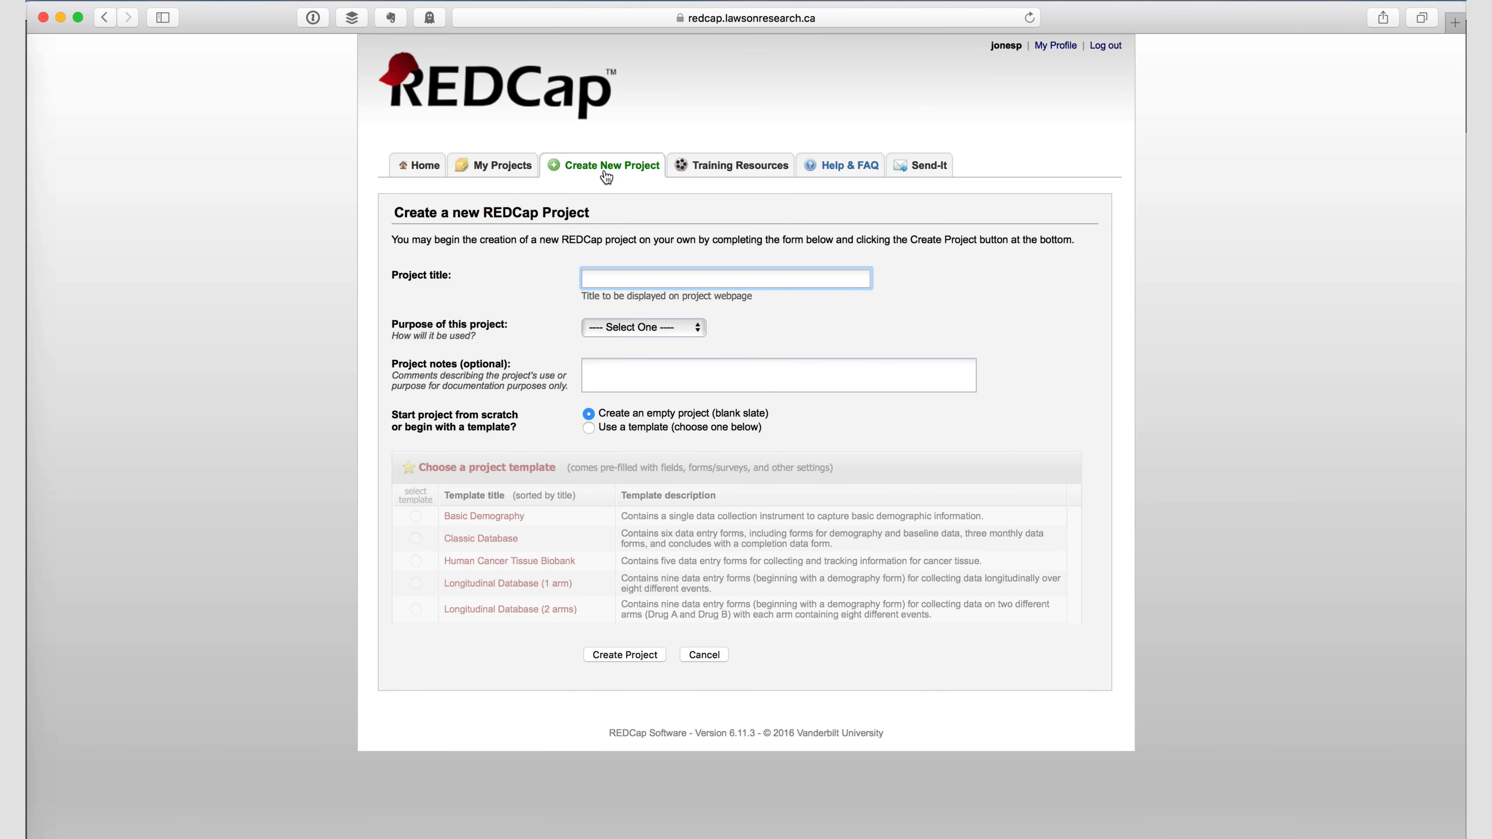
pyautogui.write('Levosimendan')
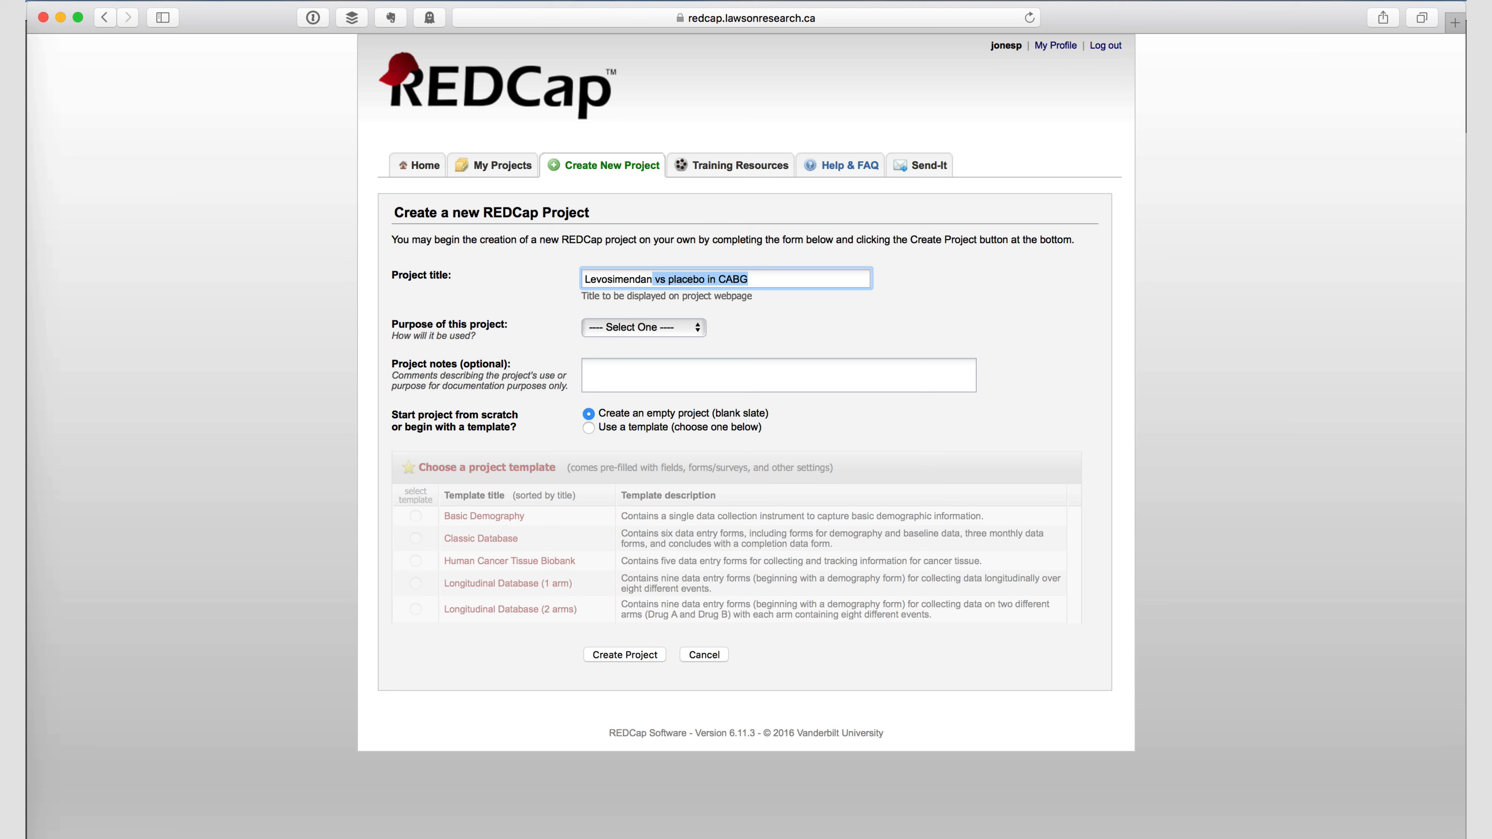
pyautogui.press('Tab')
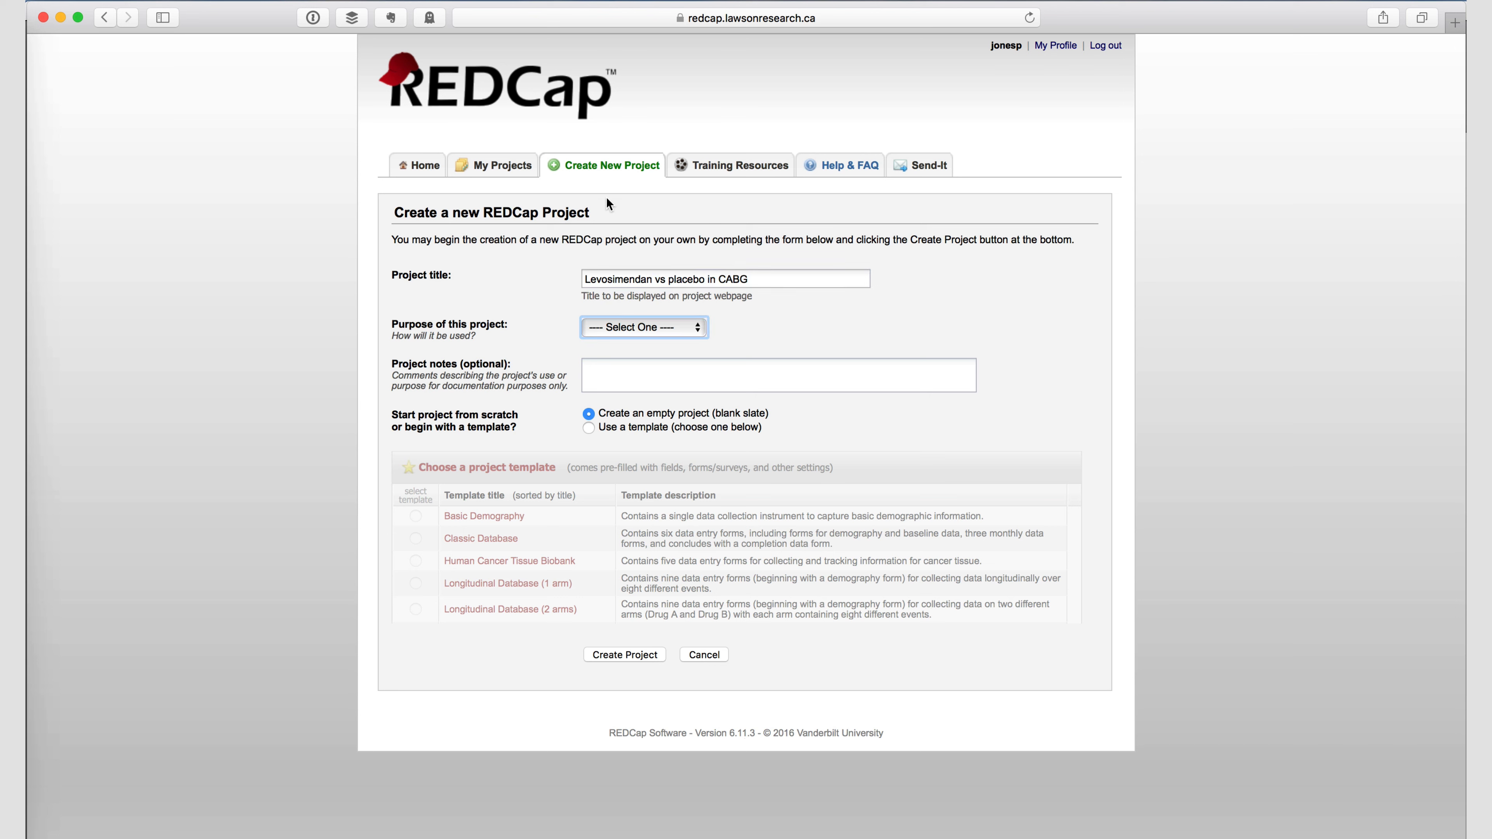
pyautogui.click(610, 324)
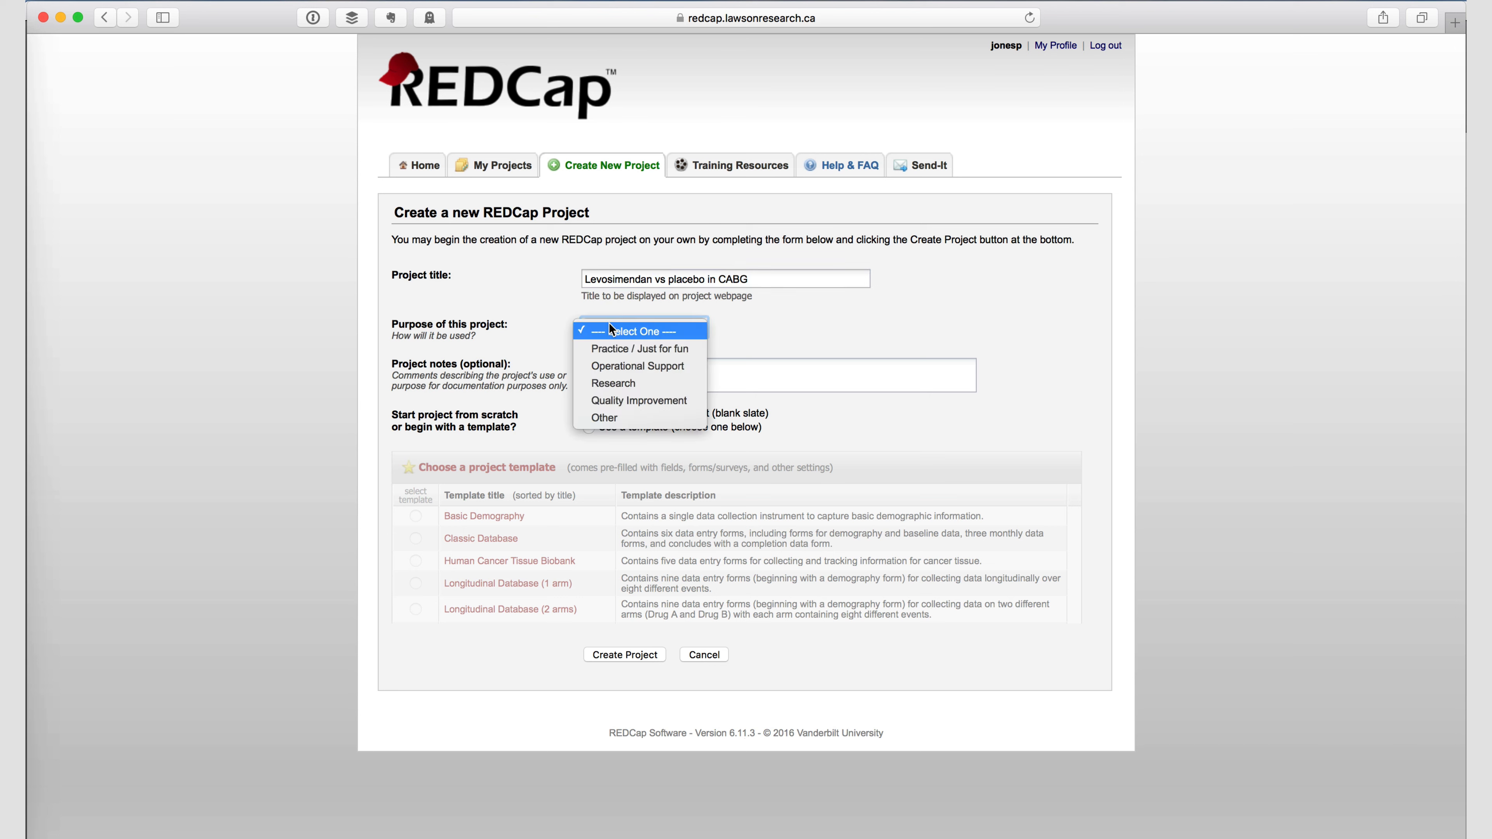
pyautogui.click(607, 350)
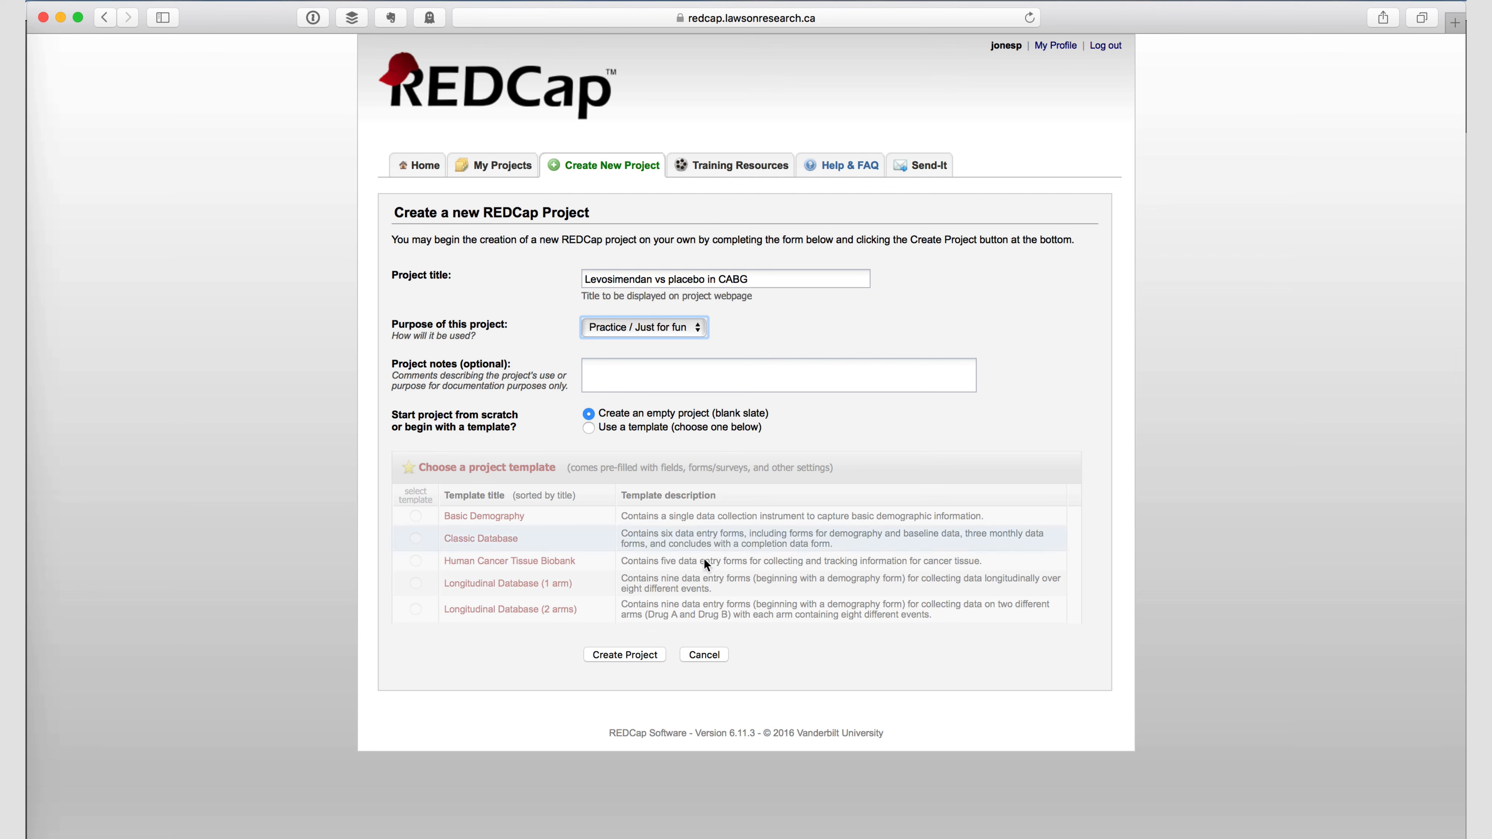
pyautogui.click(620, 654)
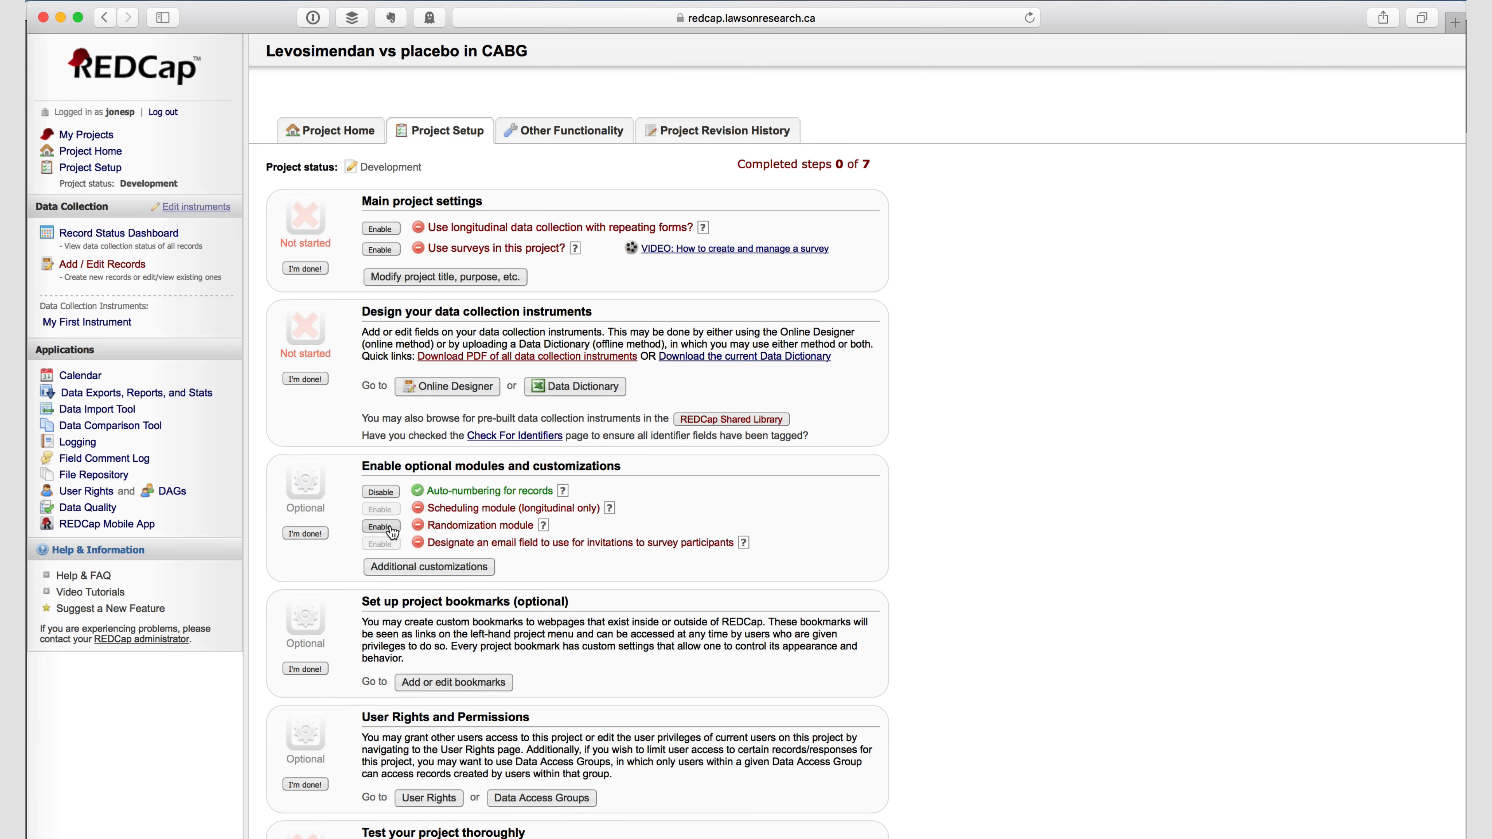
pyautogui.click(391, 529)
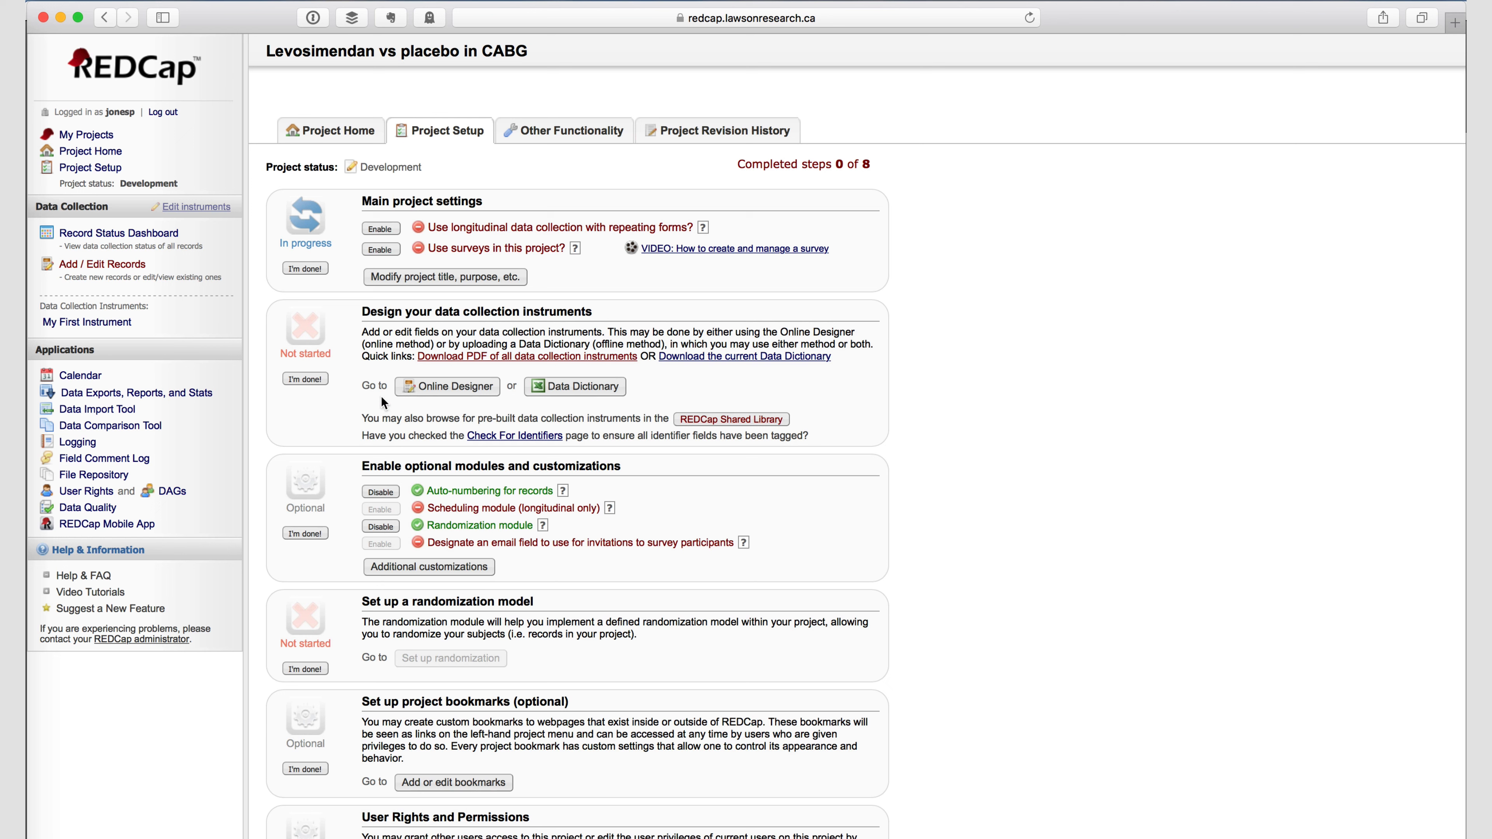
# Rename the data collection instrument My First Instrument to Baseline Data in the Online Designer
pyautogui.click(436, 387)
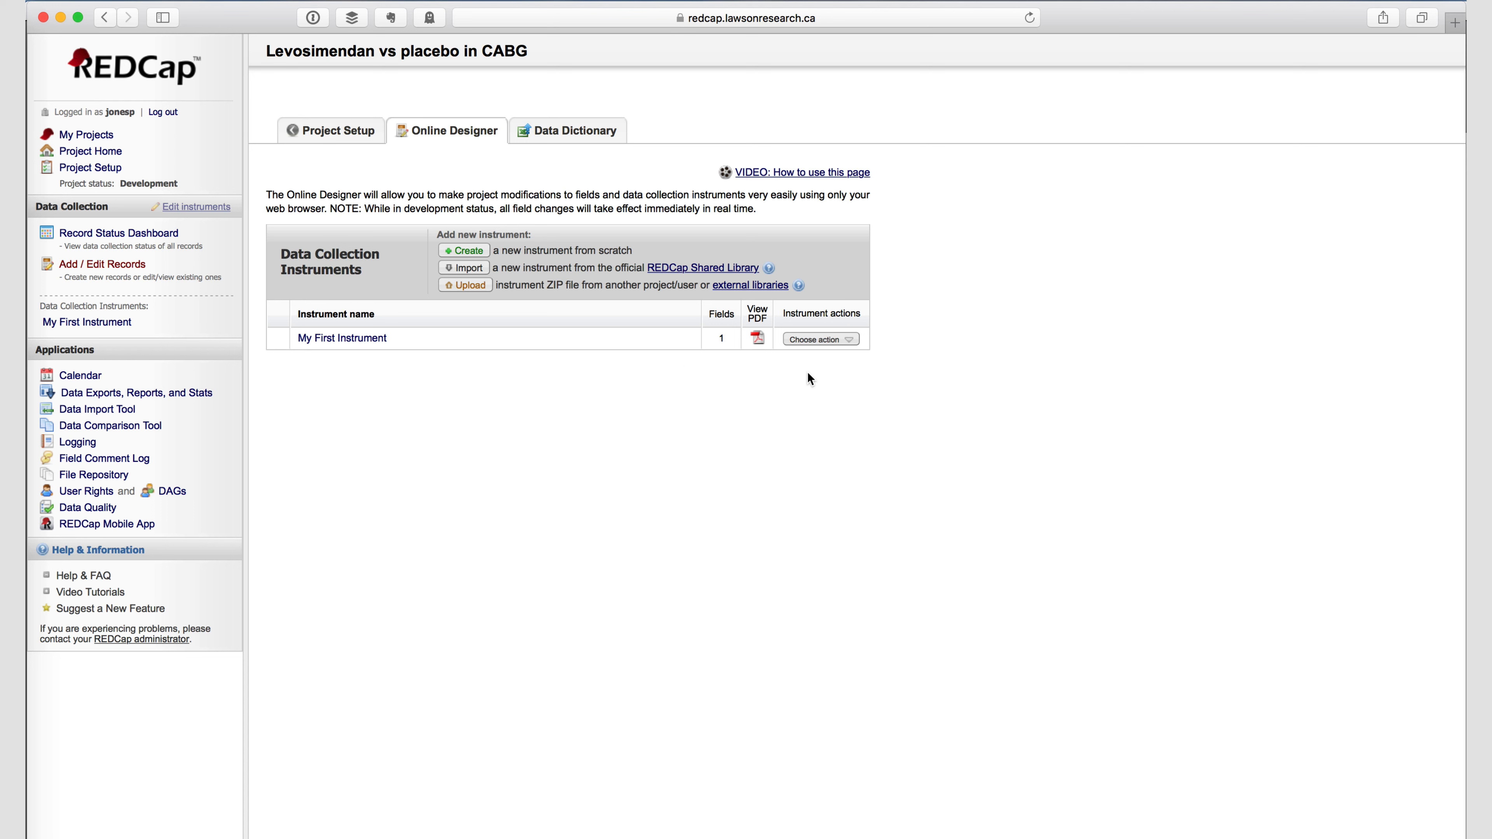
pyautogui.click(850, 341)
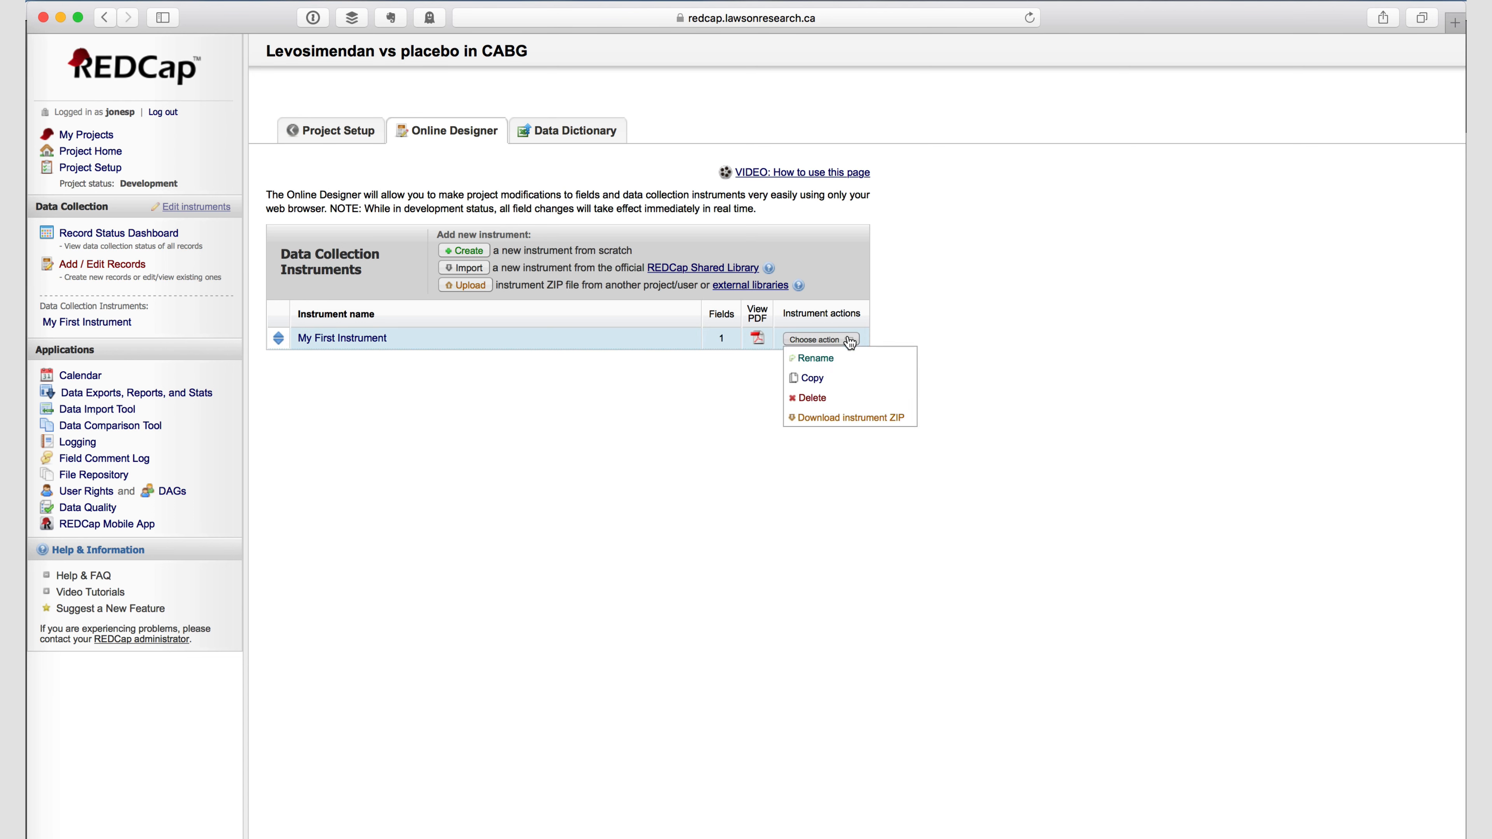
pyautogui.click(822, 359)
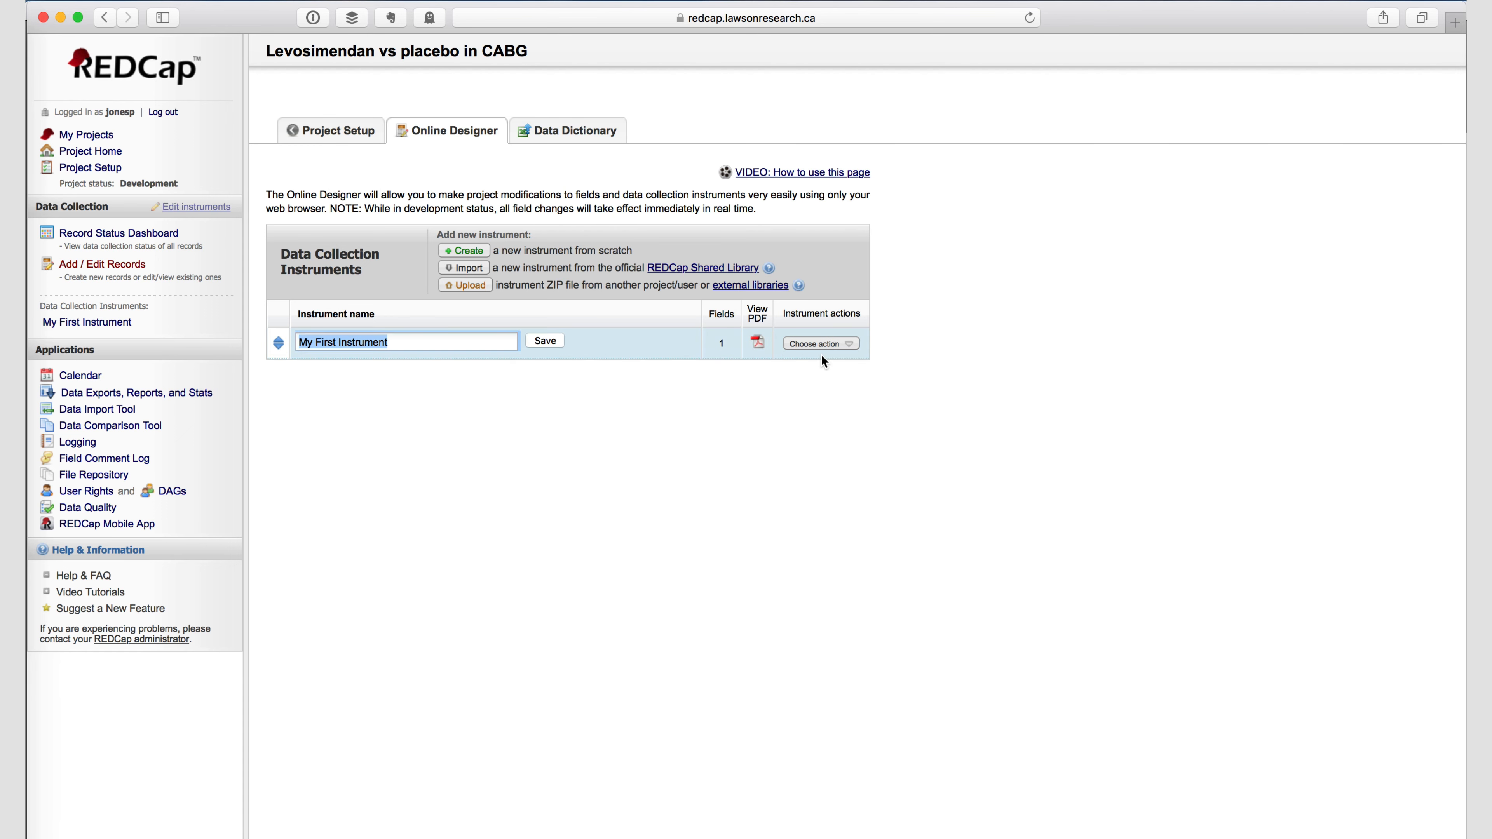
pyautogui.write('Baseline Data')
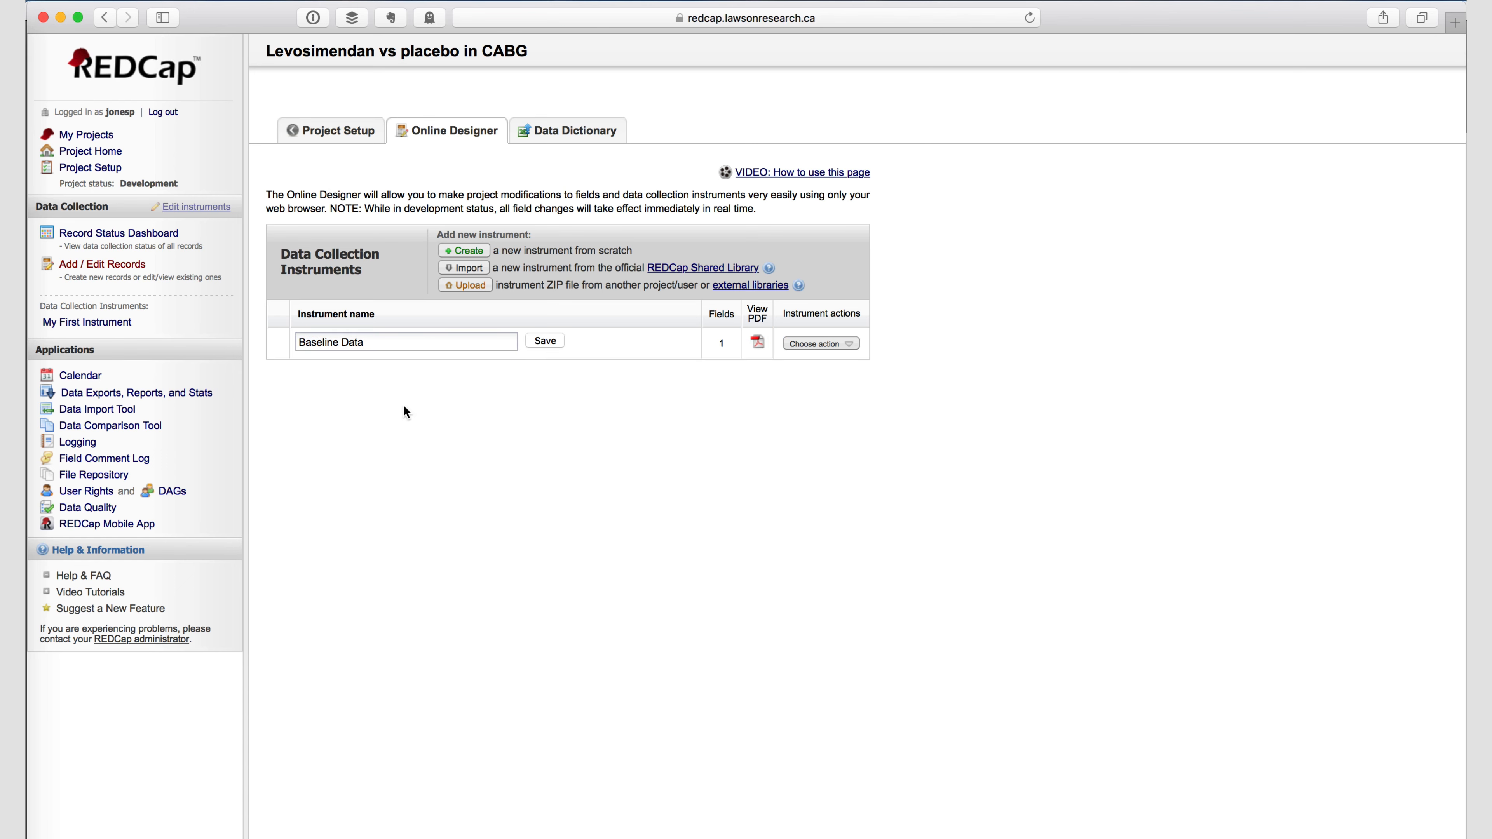
pyautogui.click(544, 342)
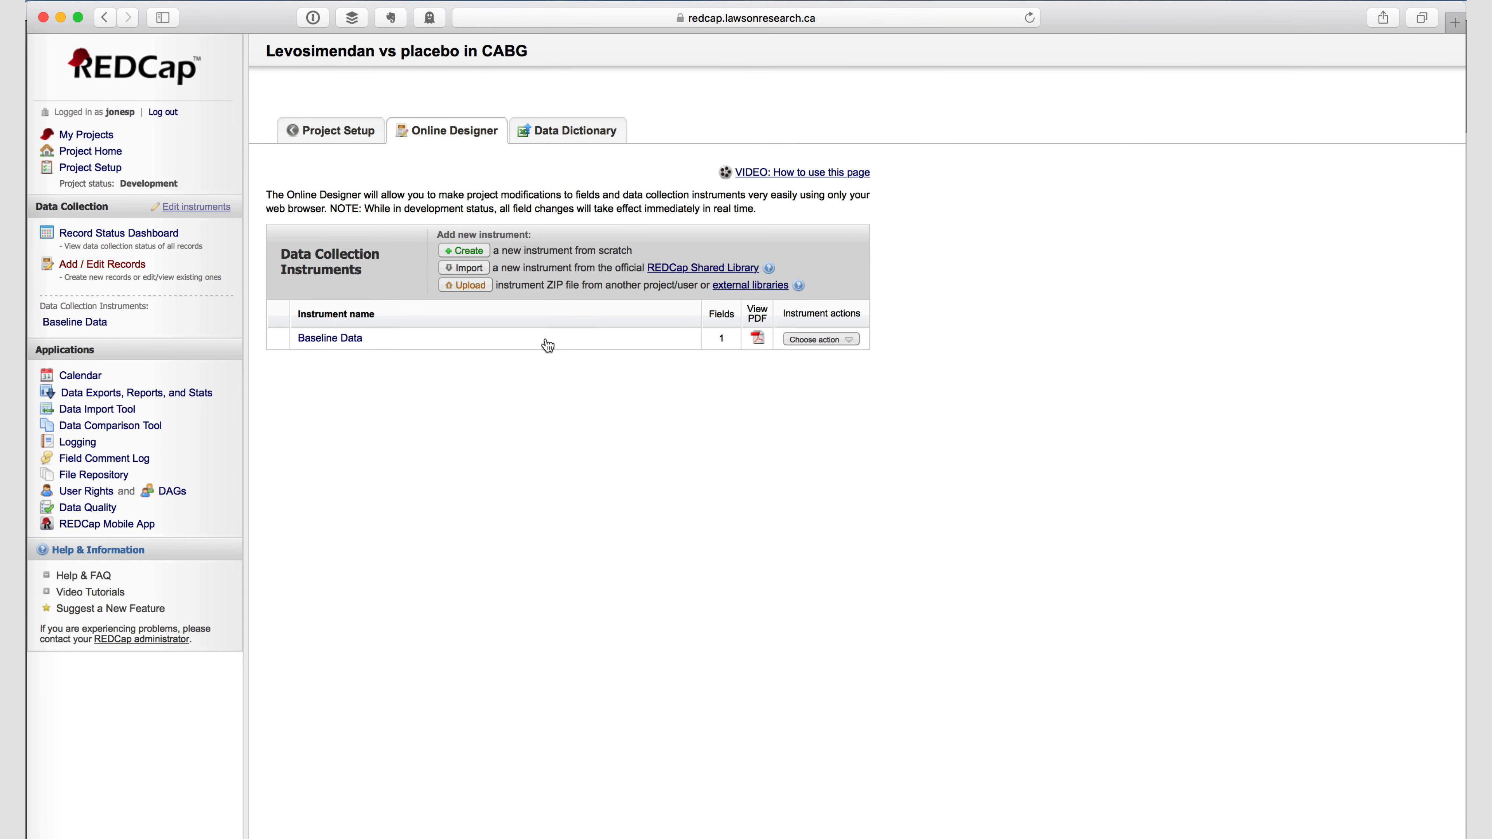
# Create a new instrument from scratch named Randomization after Baseline Data
pyautogui.click(476, 252)
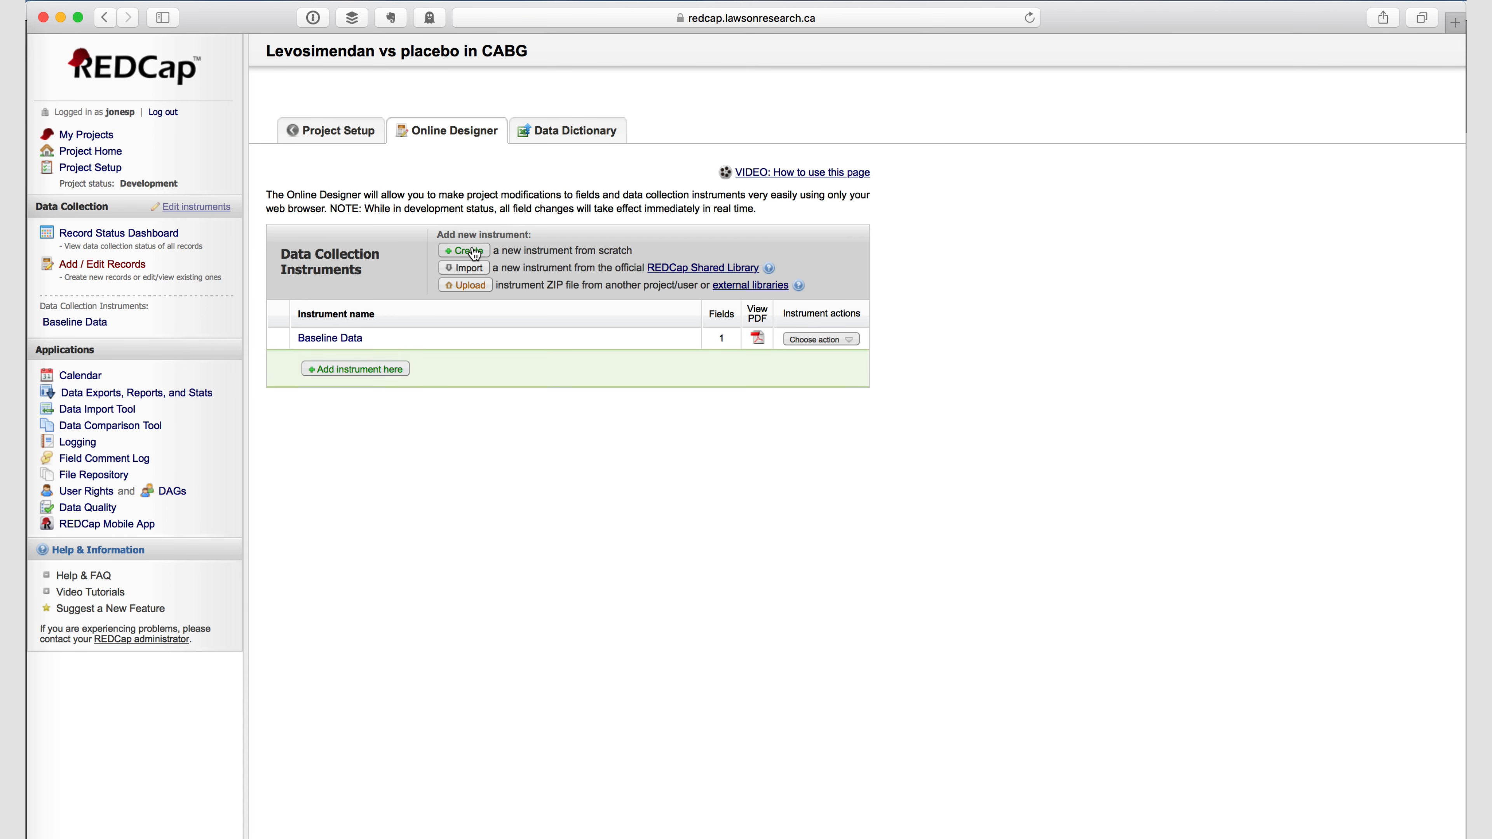
pyautogui.click(386, 368)
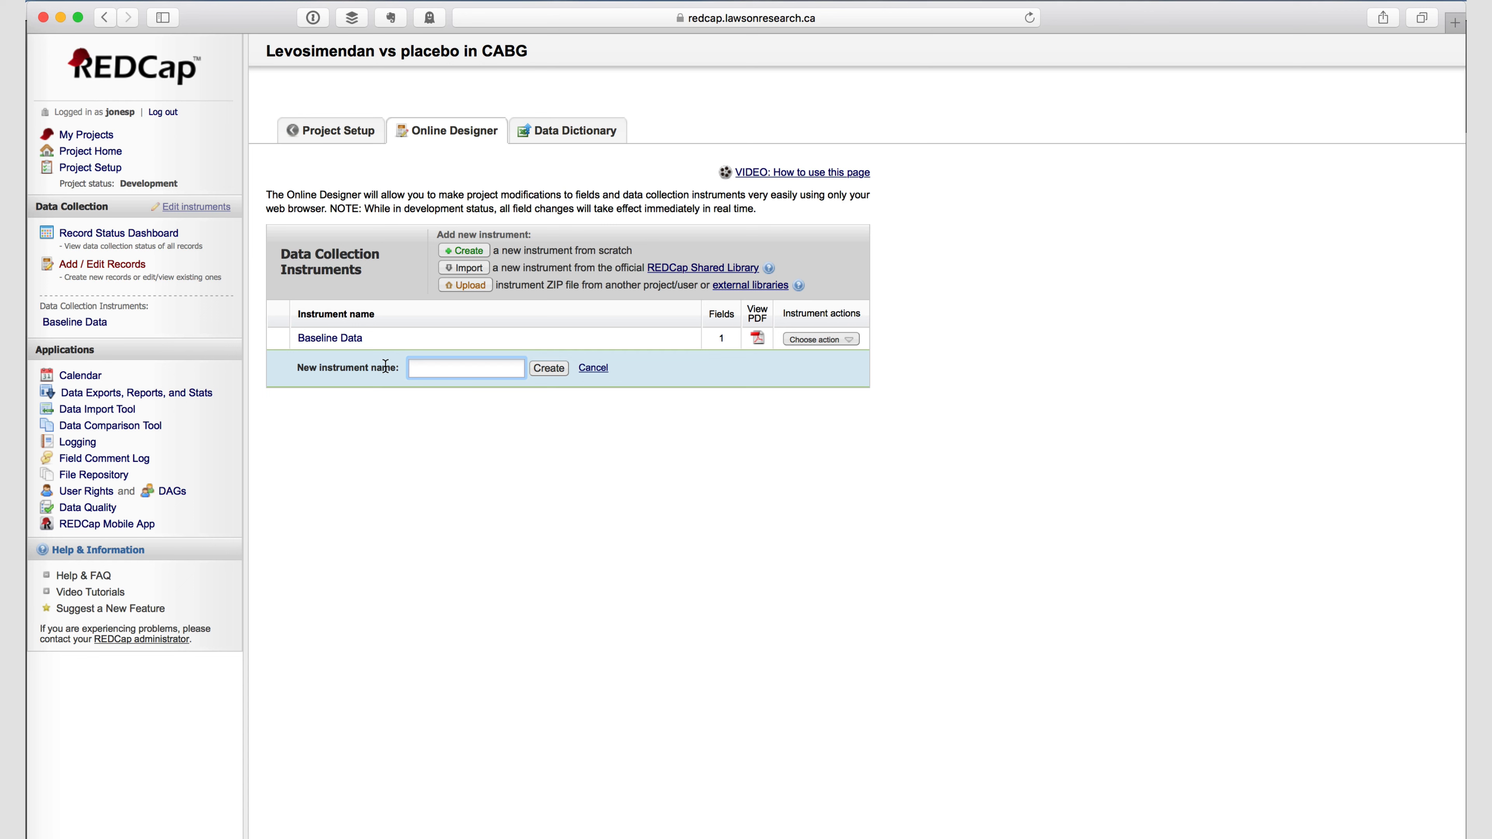
pyautogui.write('Random')
pyautogui.click(549, 369)
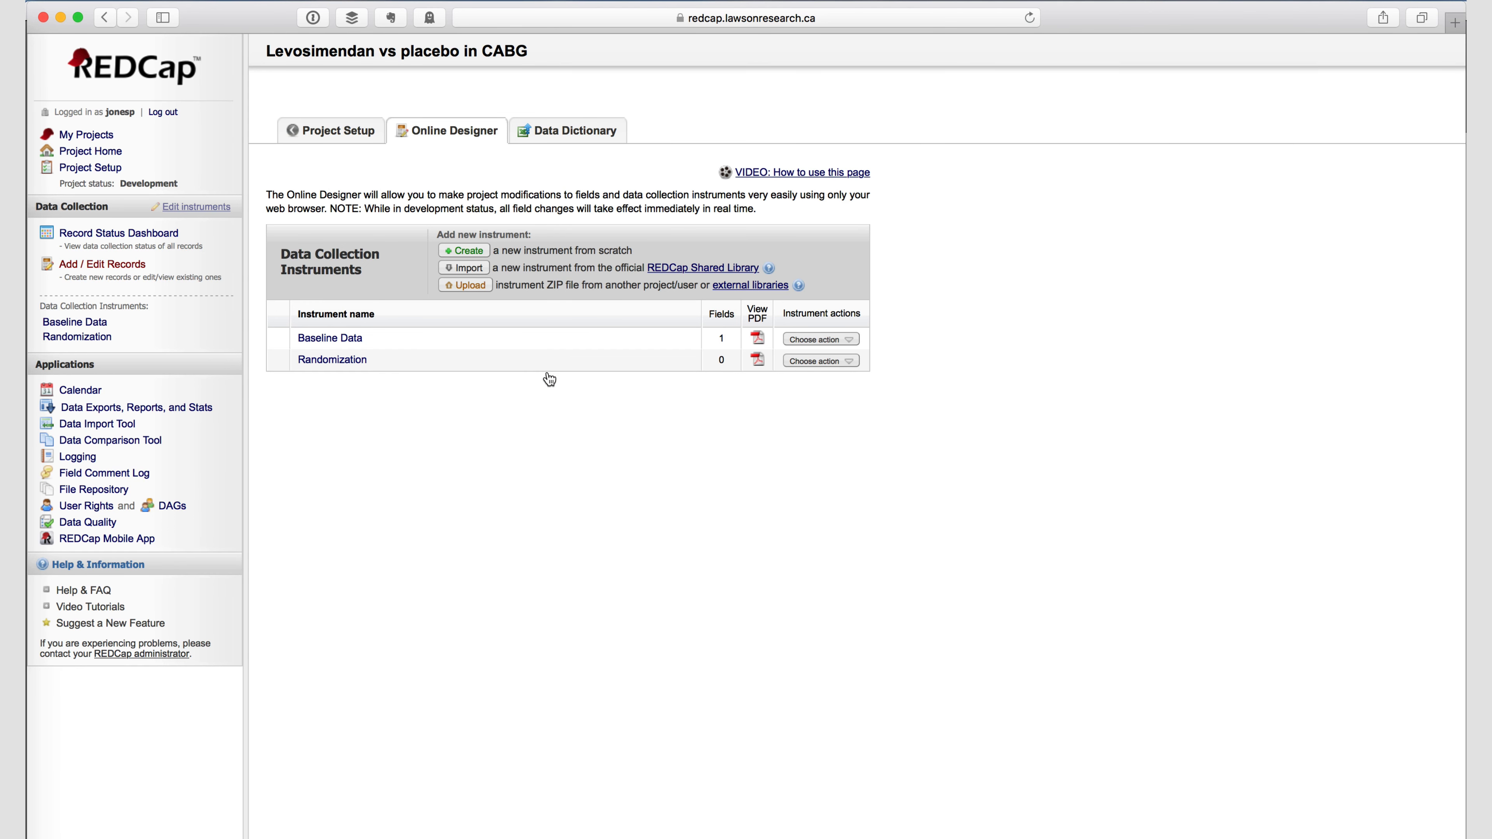
# Create a new instrument named Outcomes after Randomization, and open the Baseline Data instrument for field editing
pyautogui.click(477, 251)
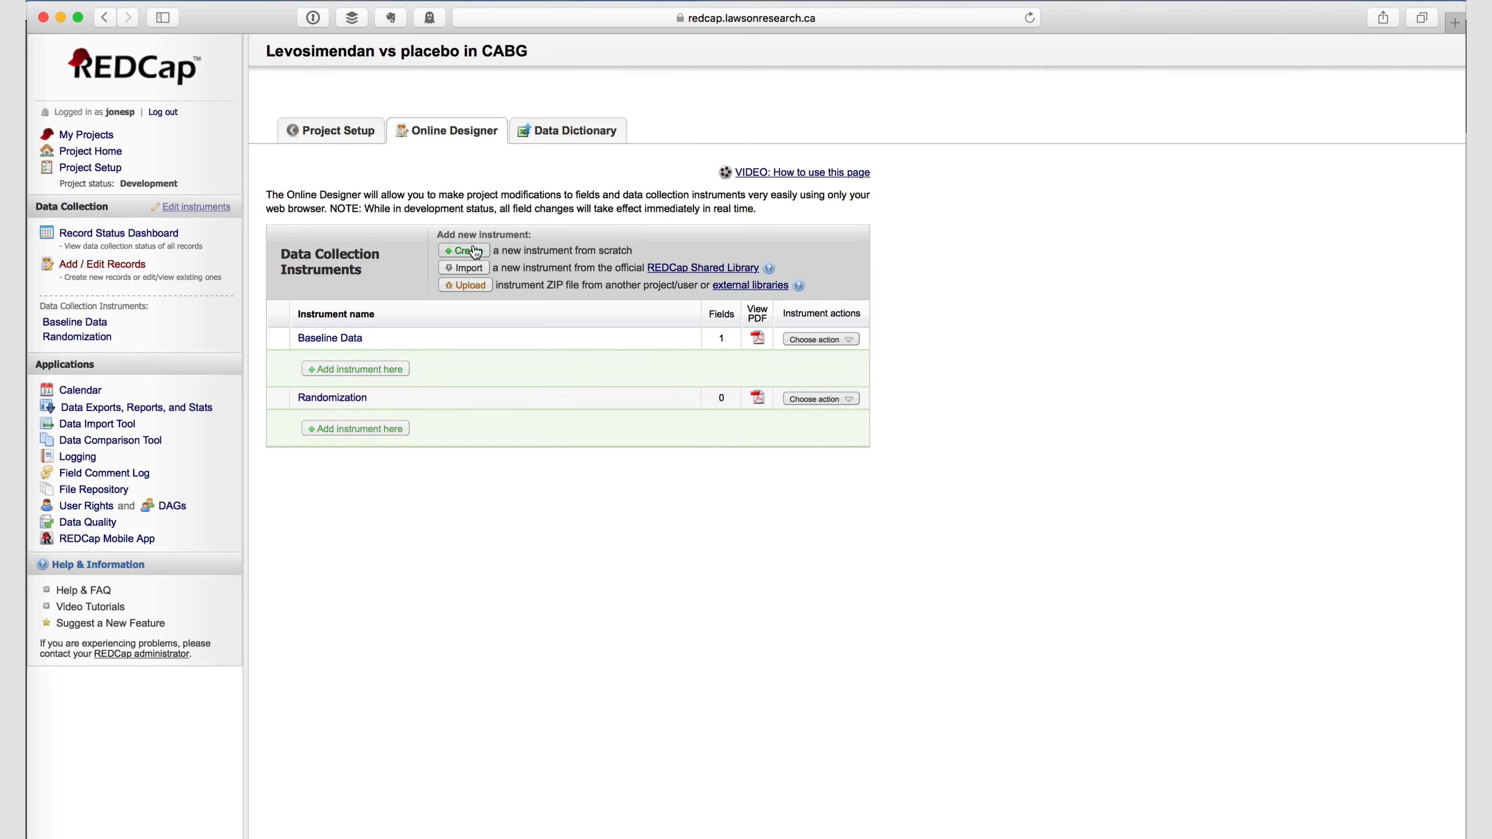
pyautogui.click(356, 429)
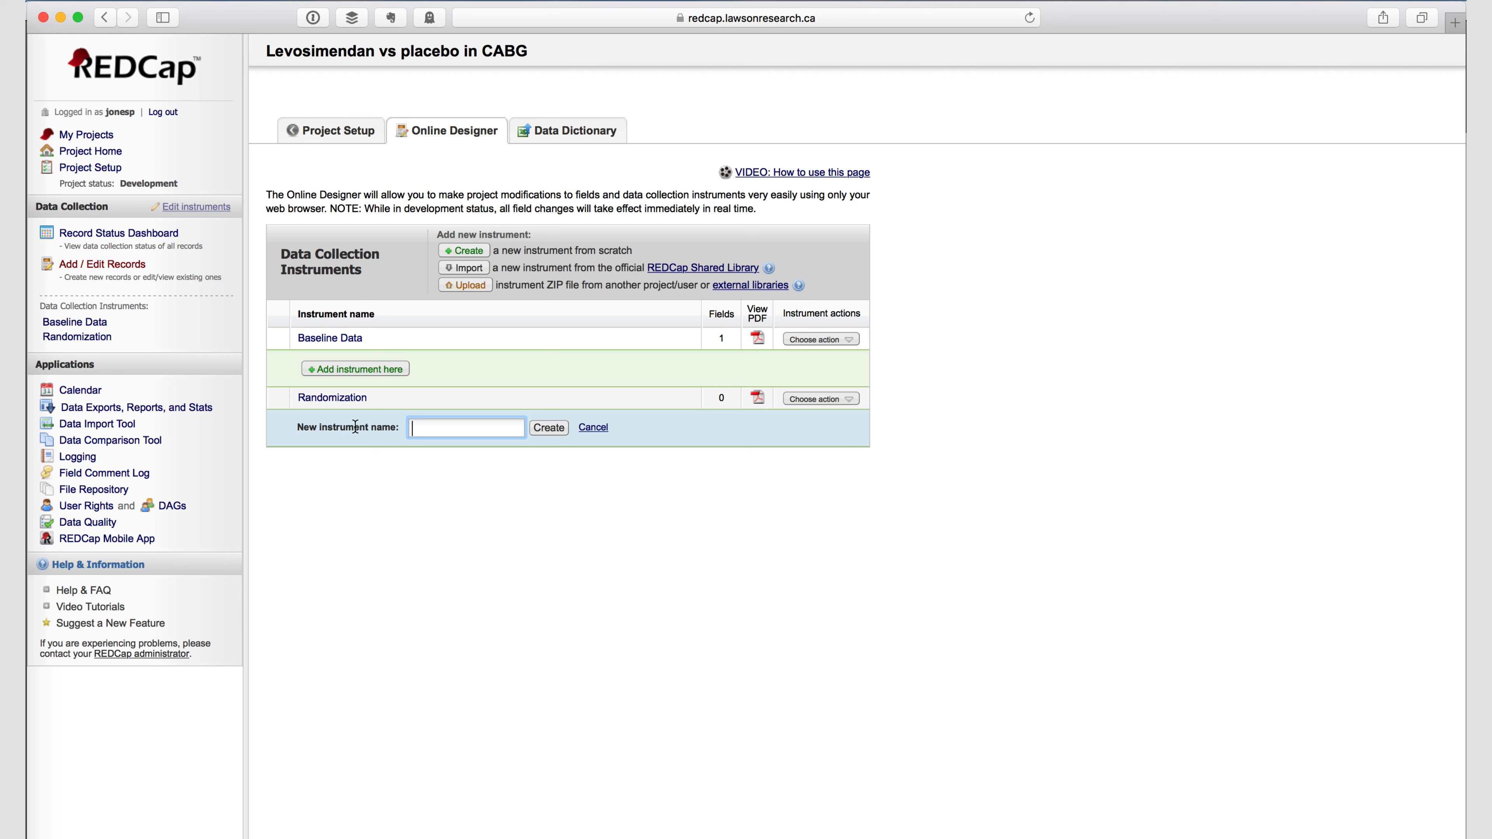
pyautogui.write('Outcomes')
pyautogui.click(549, 428)
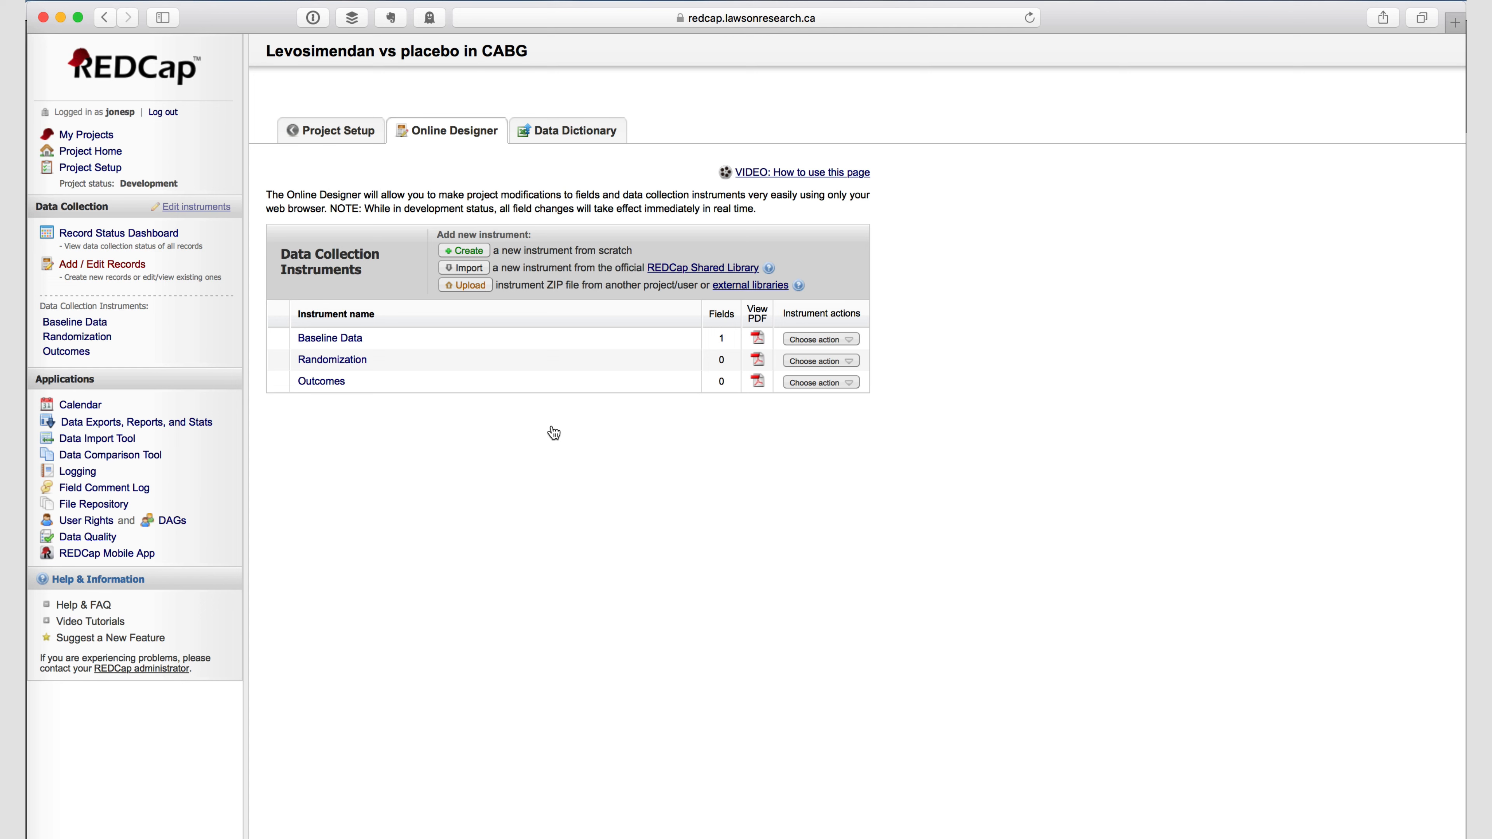
pyautogui.click(342, 340)
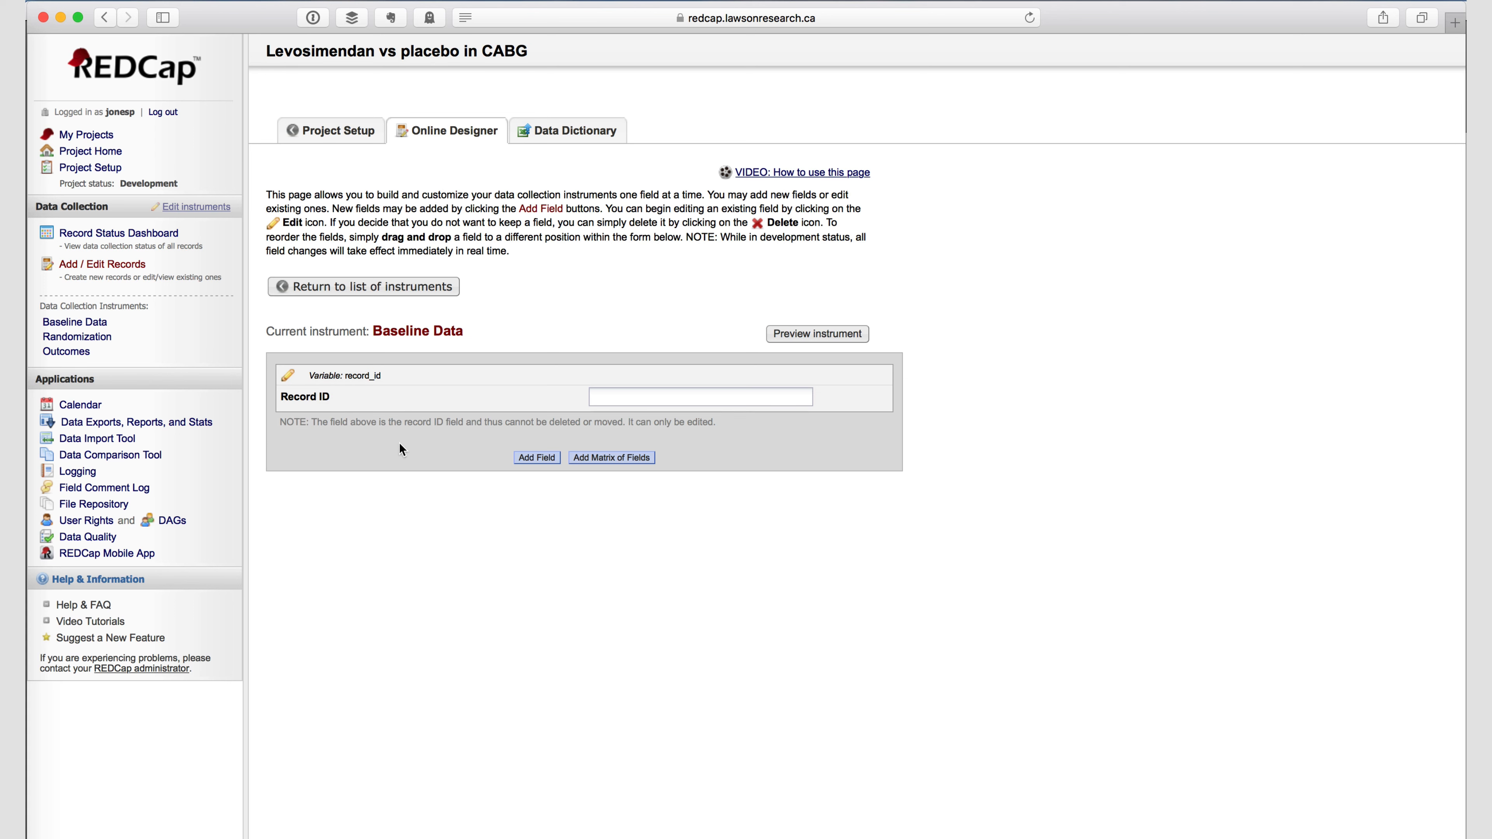
# Try to add a new section labelled Demographics below the Record ID field
pyautogui.click(537, 458)
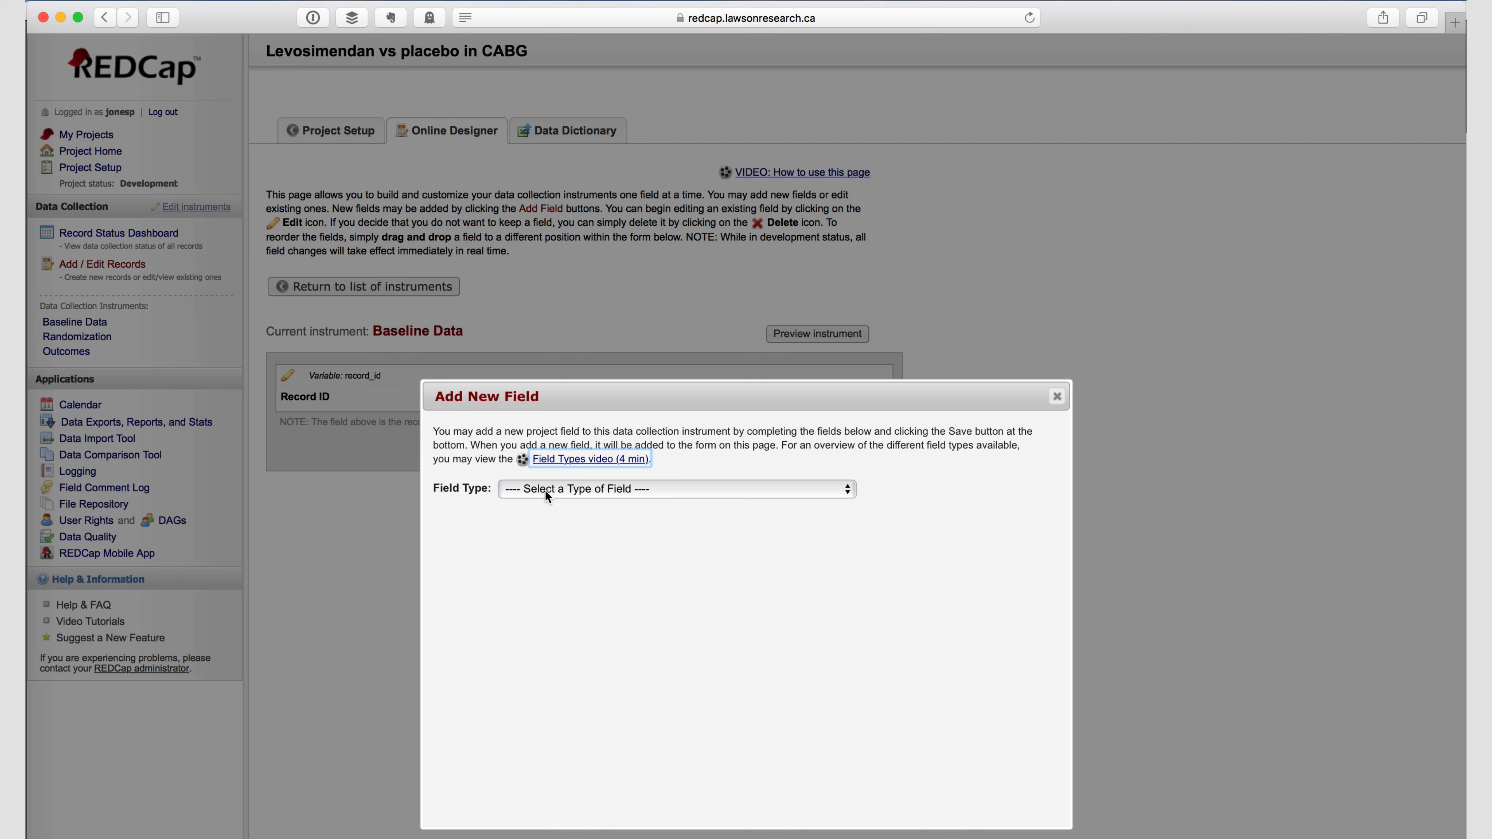
pyautogui.click(546, 497)
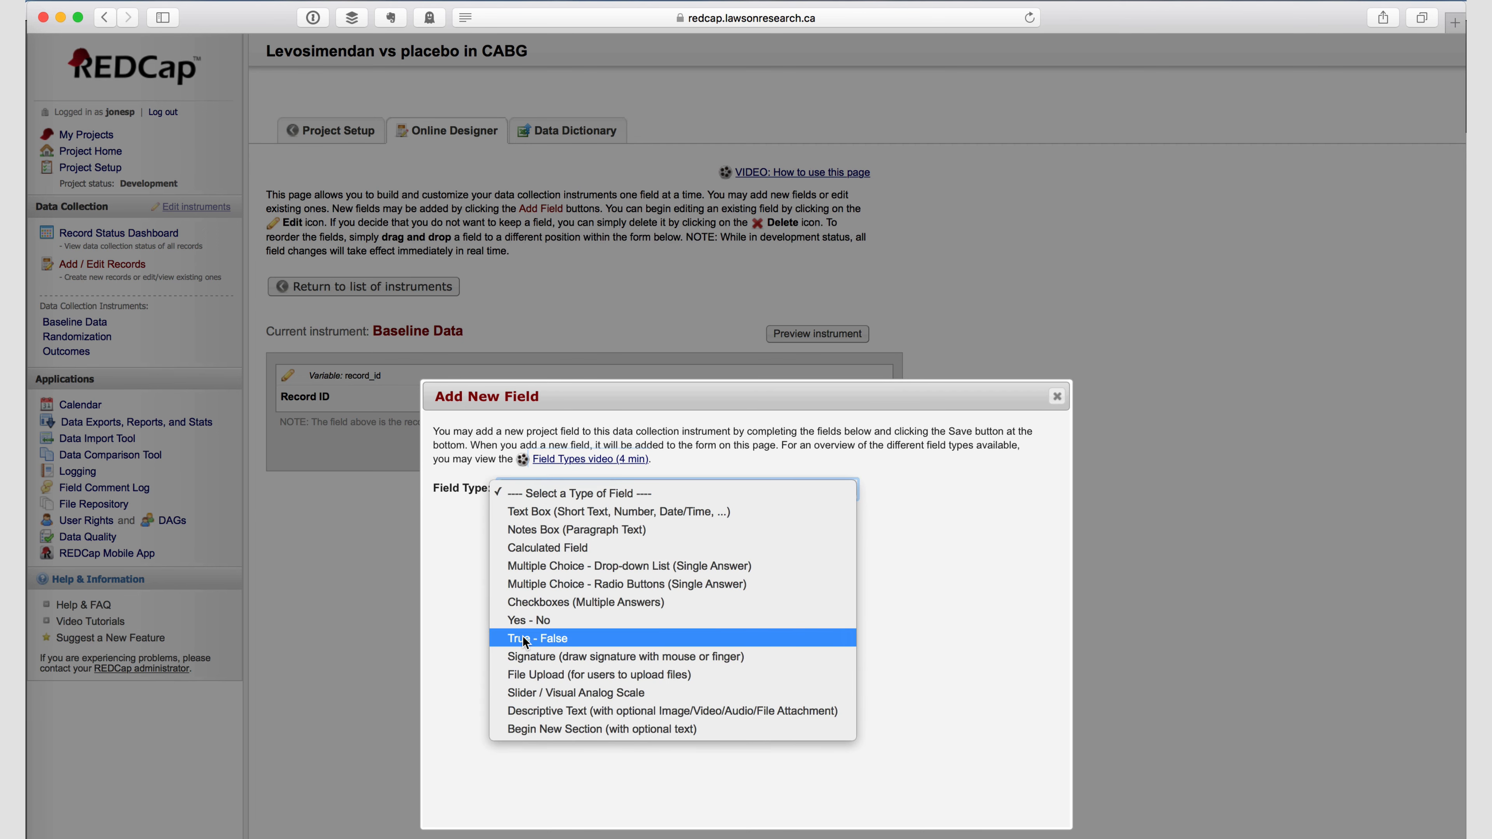
pyautogui.click(522, 729)
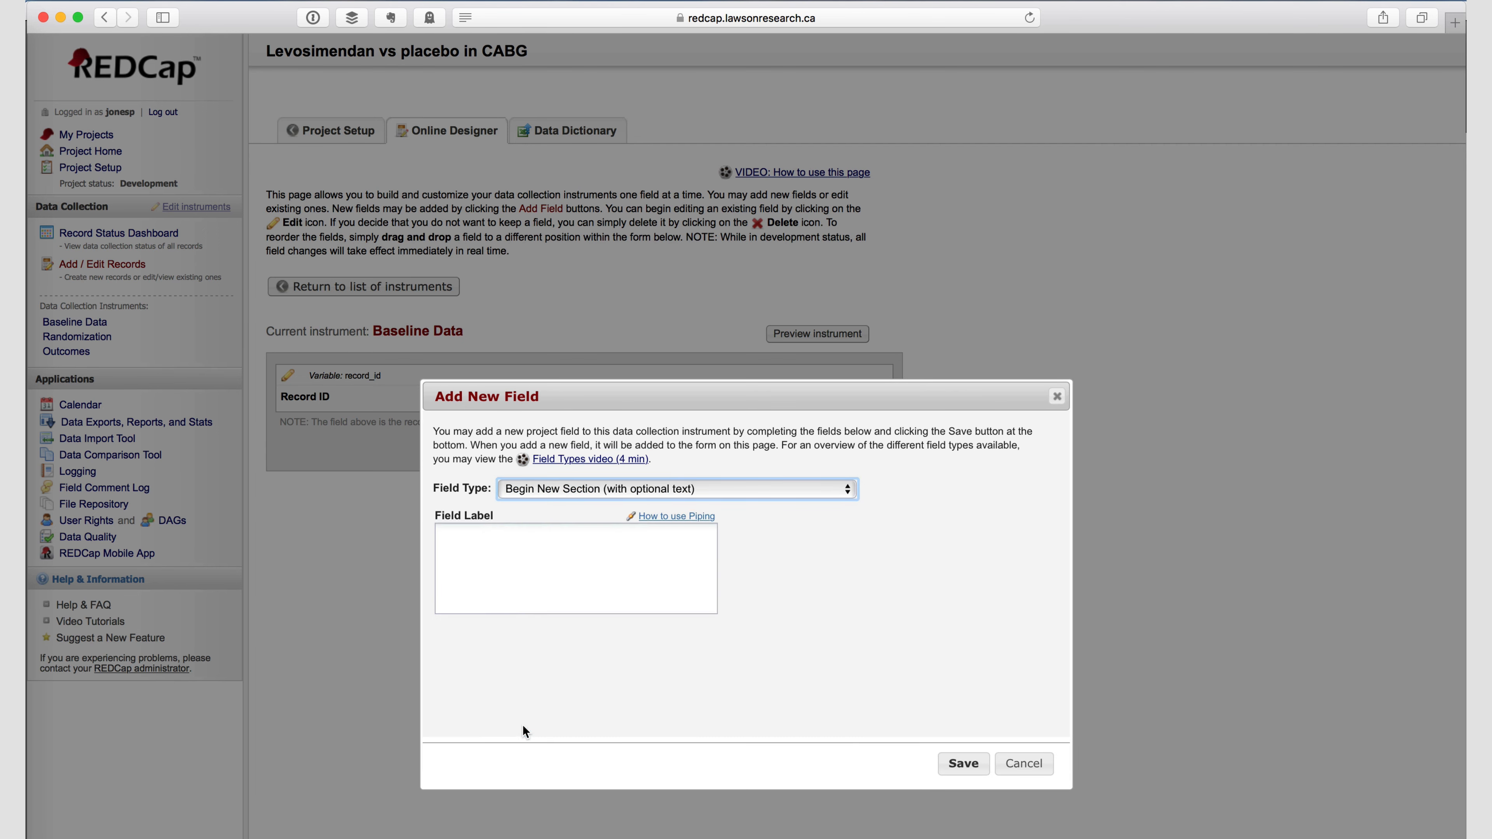
pyautogui.click(501, 554)
pyautogui.write('D')
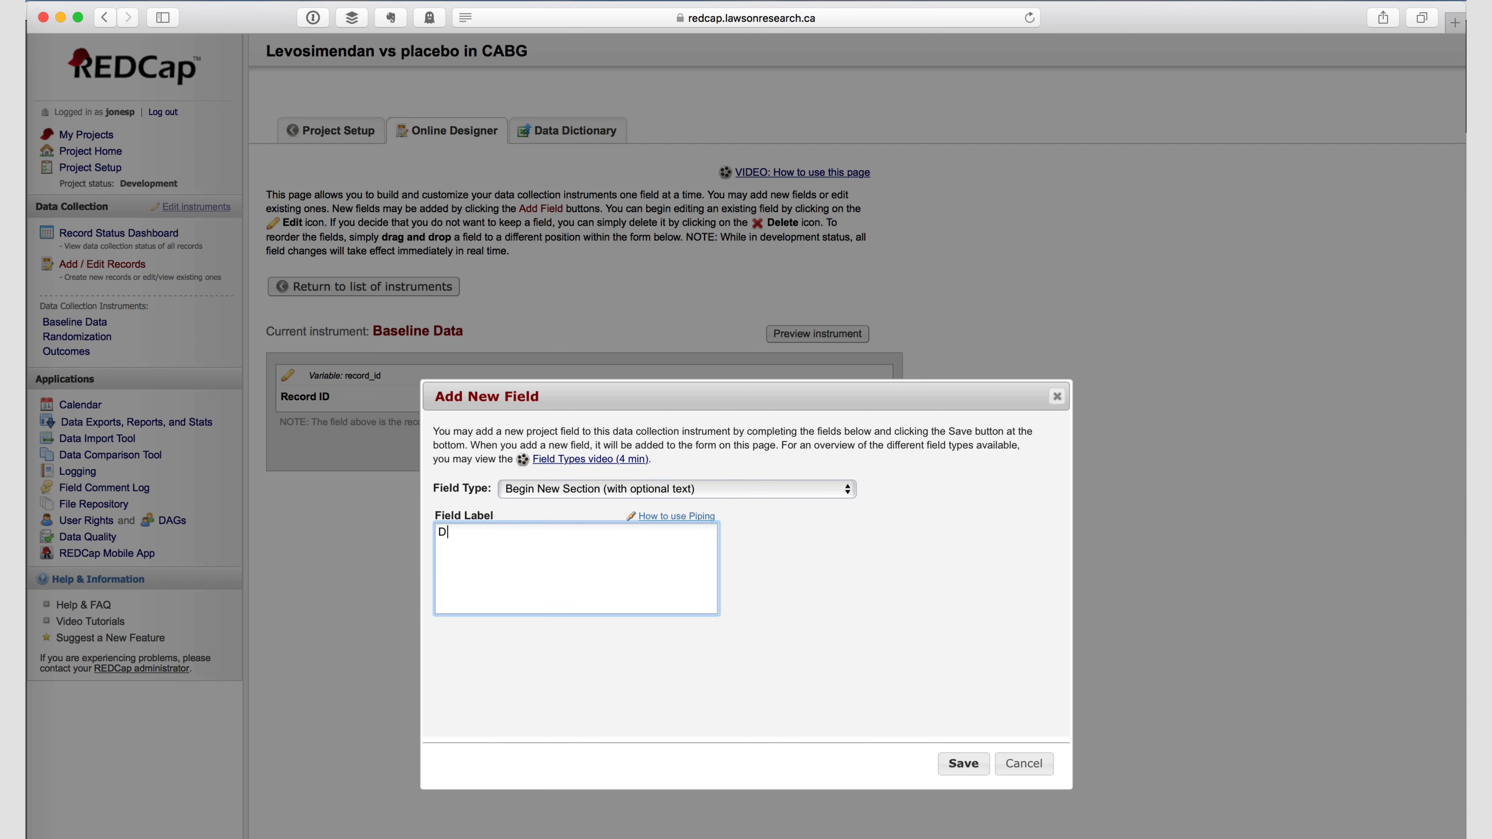
pyautogui.write('emographics')
pyautogui.click(970, 766)
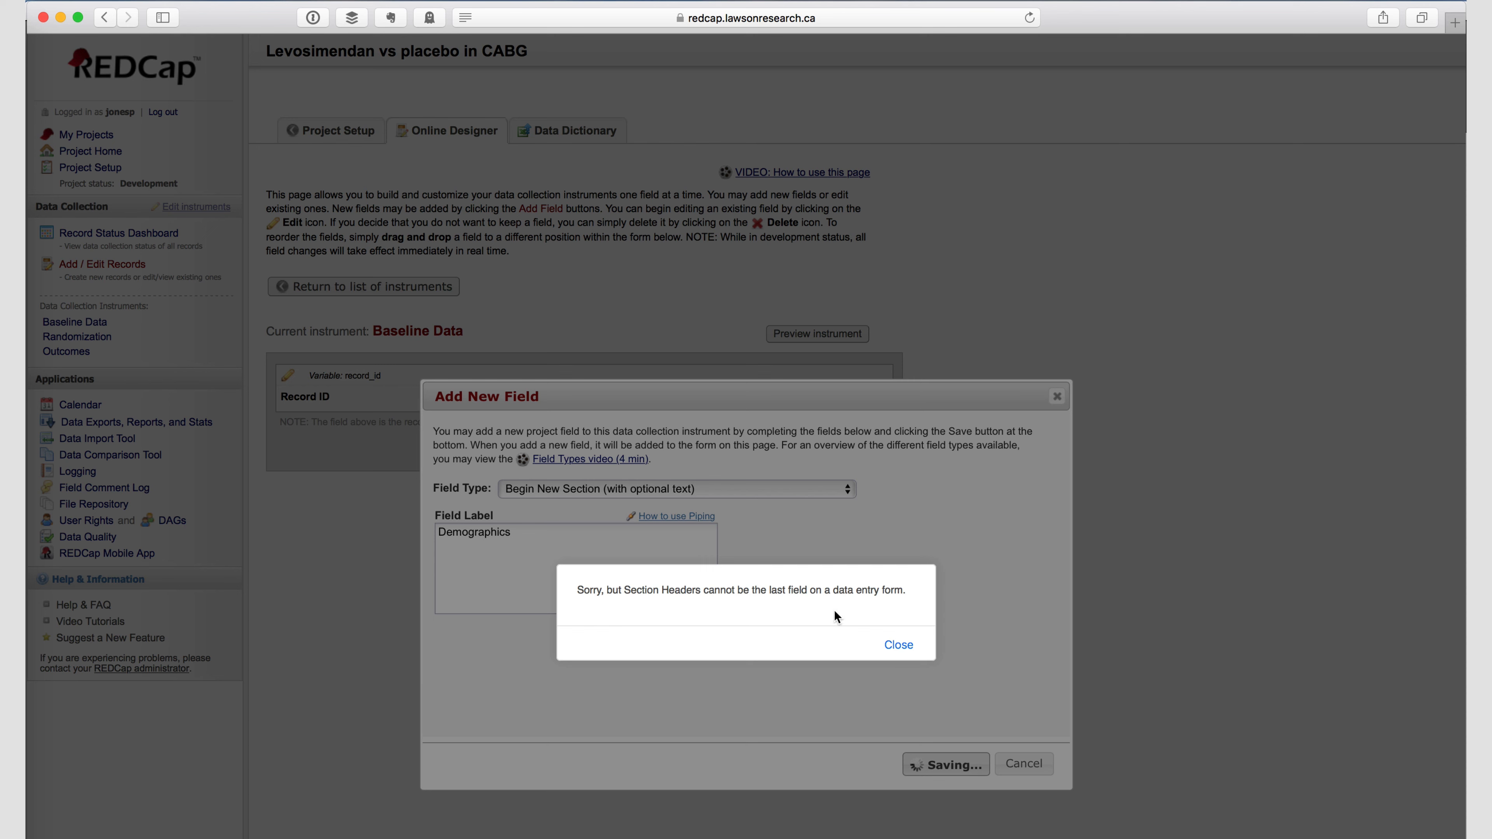
pyautogui.click(896, 647)
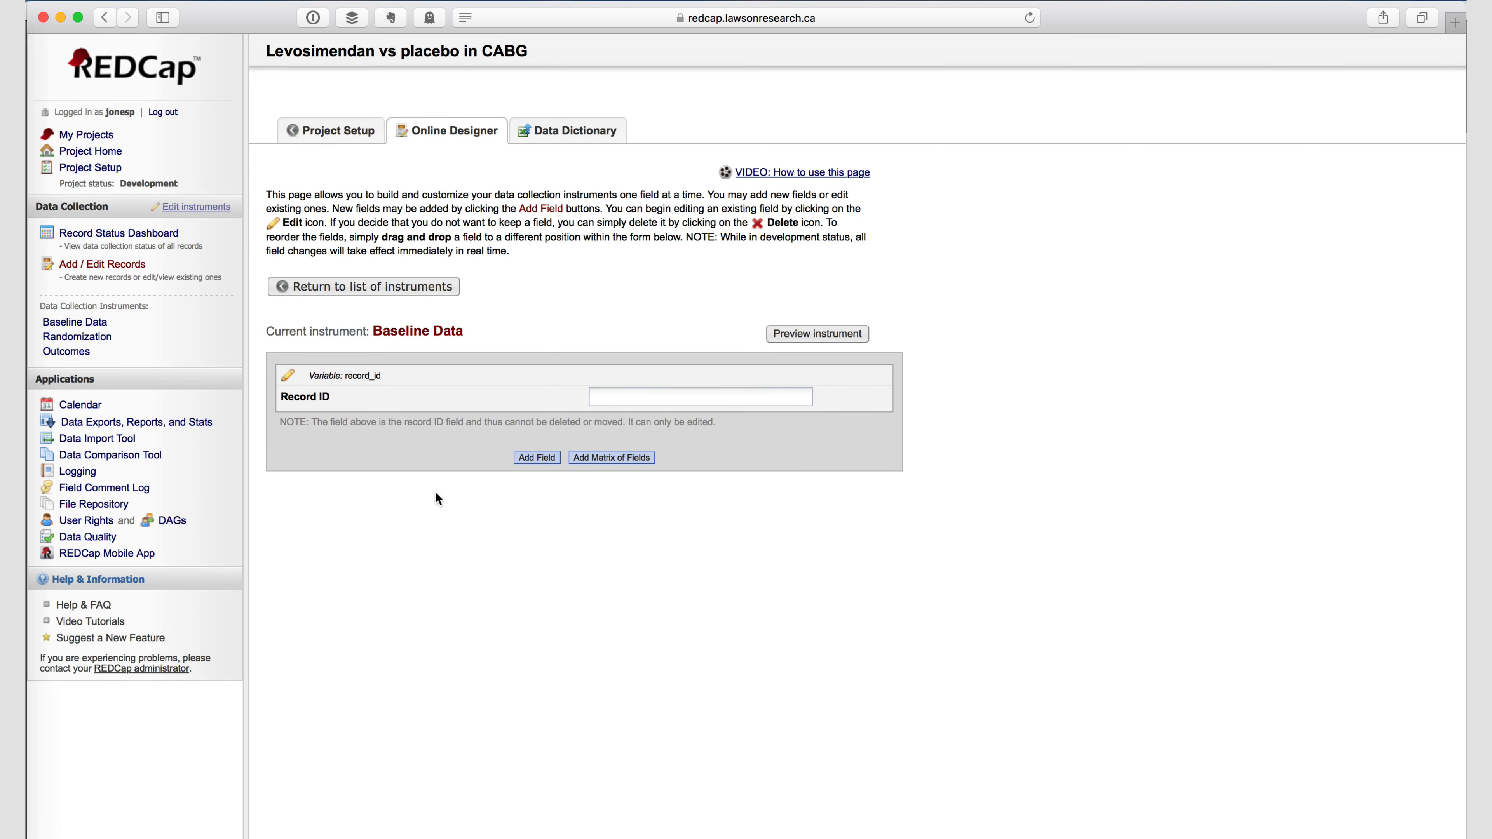
# Define a new radio-button multiple choice field below Record ID, labelled Sex, with the choices "0, male" and "1, female"
pyautogui.click(536, 458)
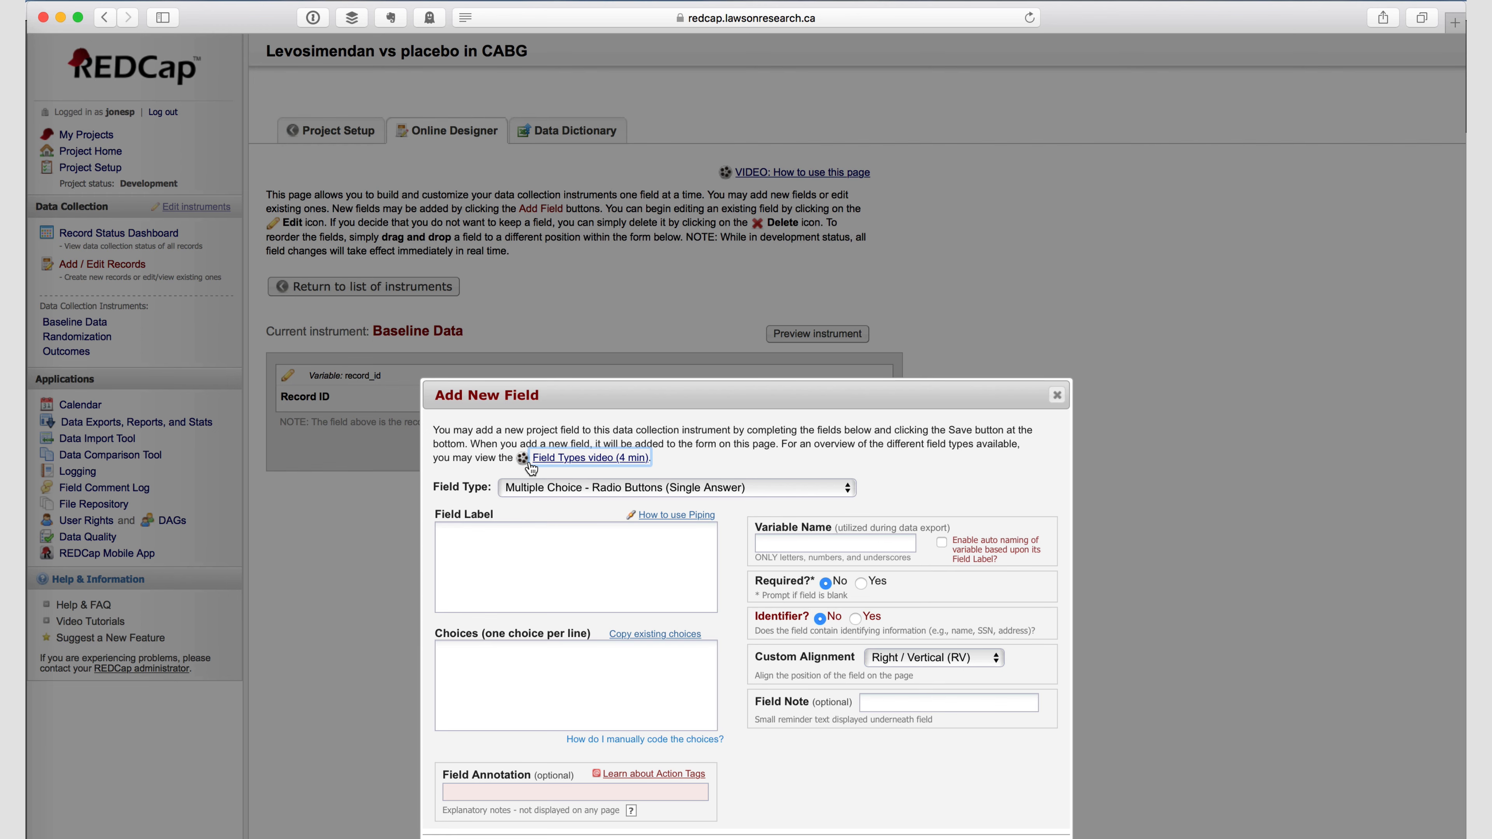
pyautogui.click(536, 489)
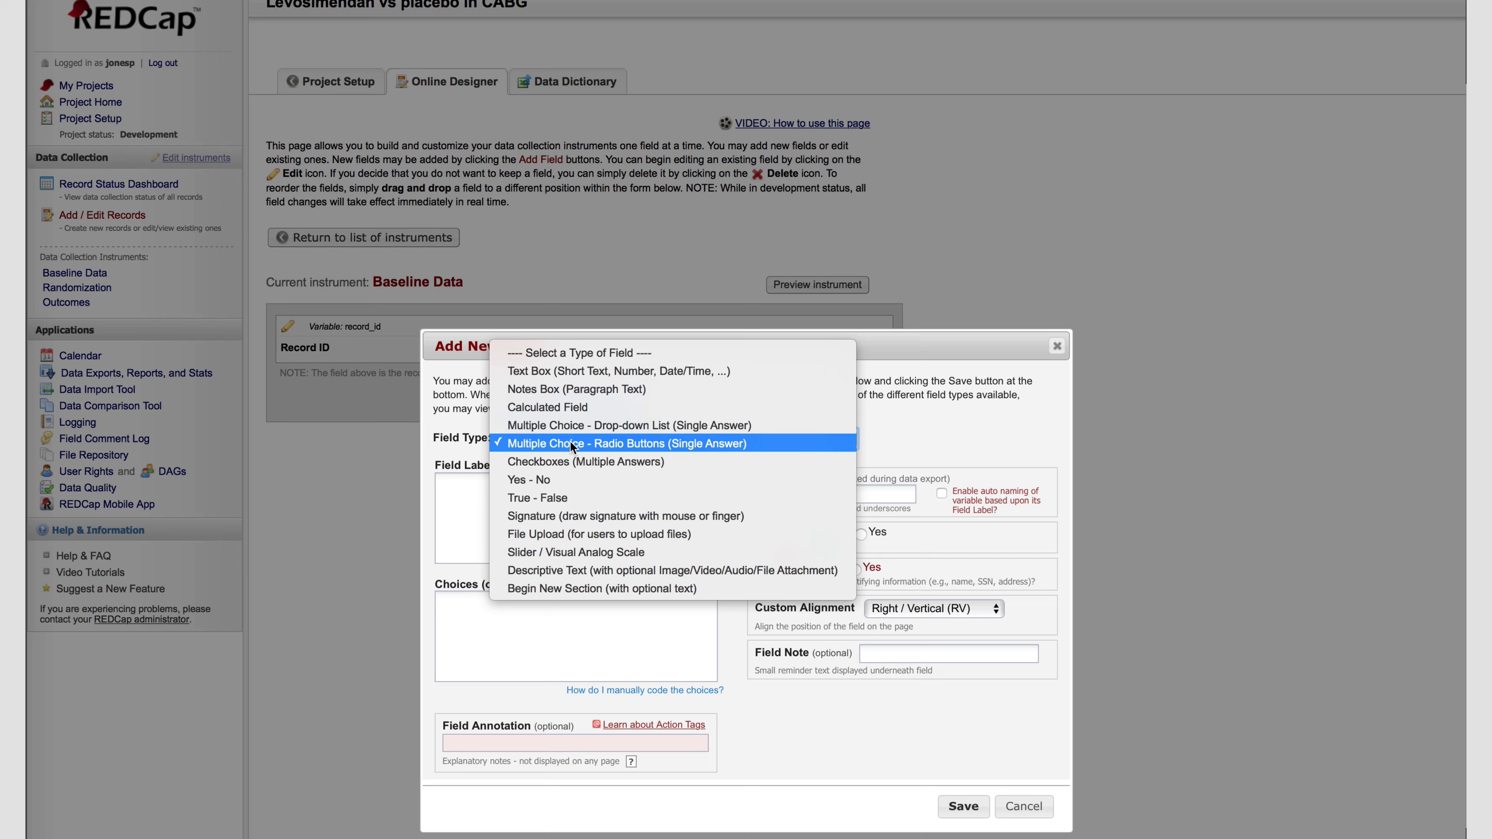
pyautogui.click(558, 444)
pyautogui.click(503, 525)
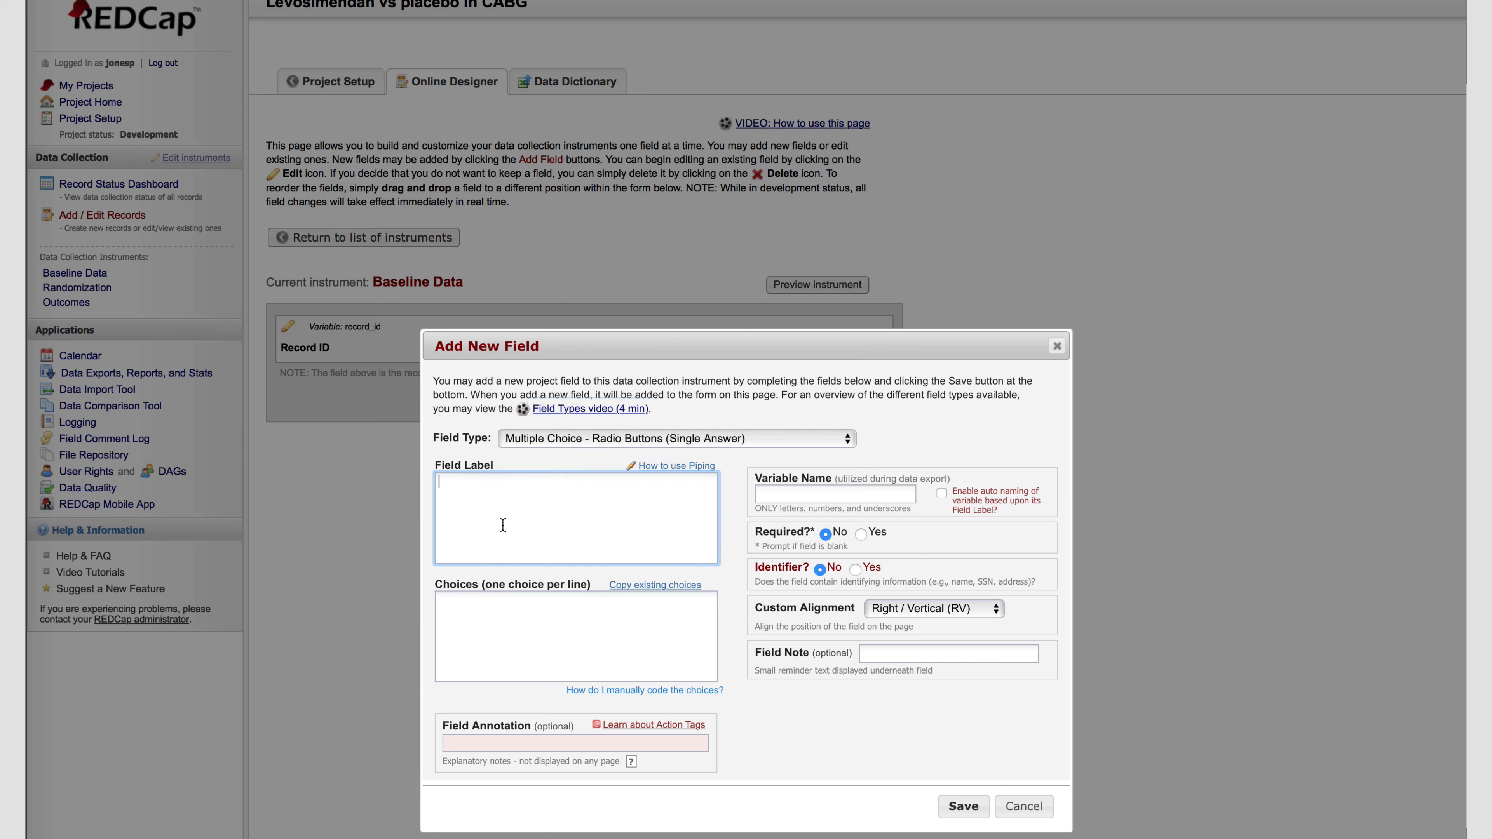
pyautogui.write('Sex')
pyautogui.click(498, 619)
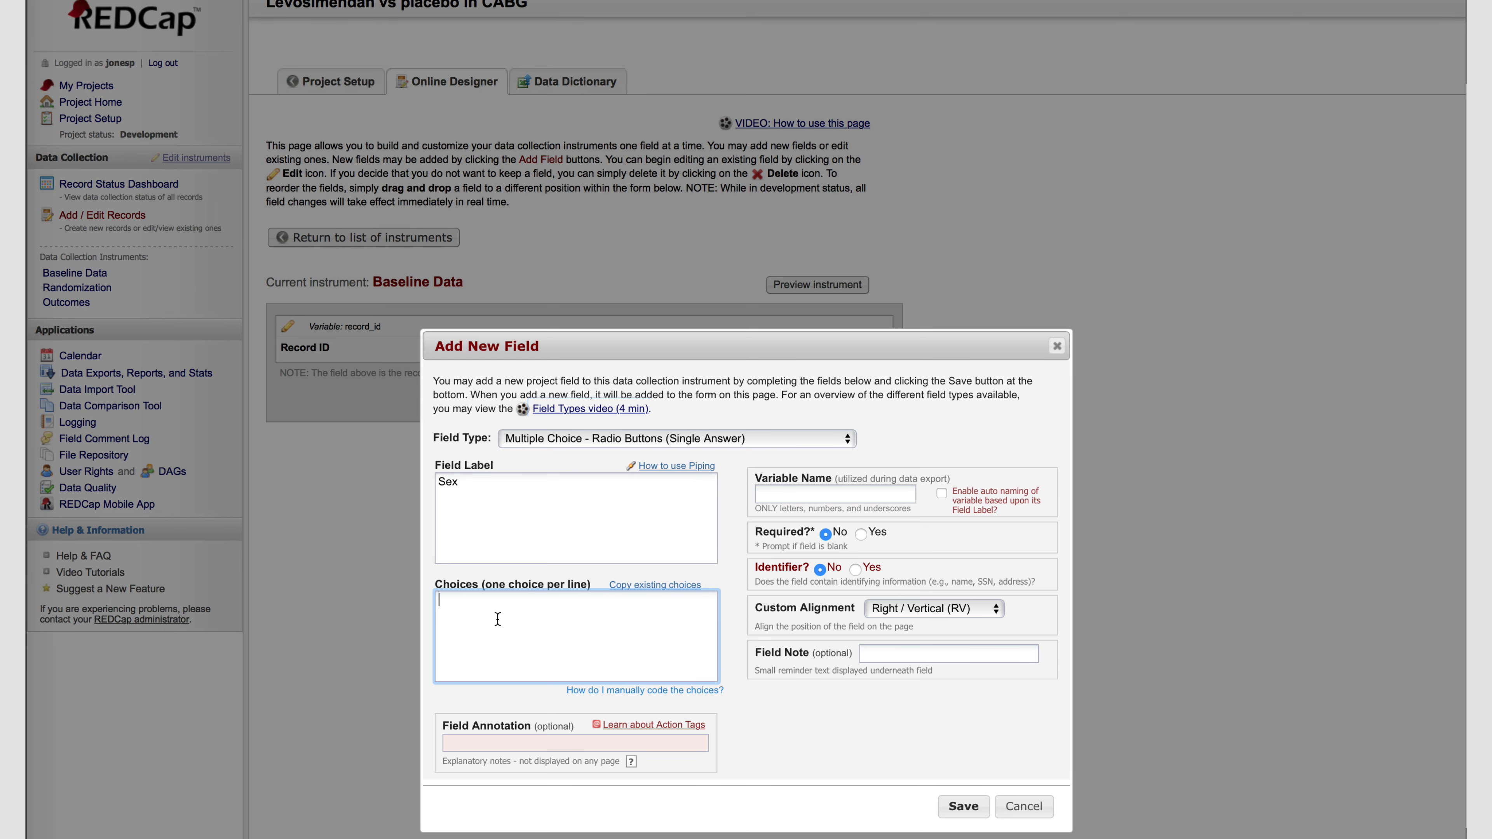
pyautogui.write('0, ')
pyautogui.write('male')
pyautogui.write('1, female')
# Give the Sex field the variable name female, make it required, and save it
pyautogui.click(792, 492)
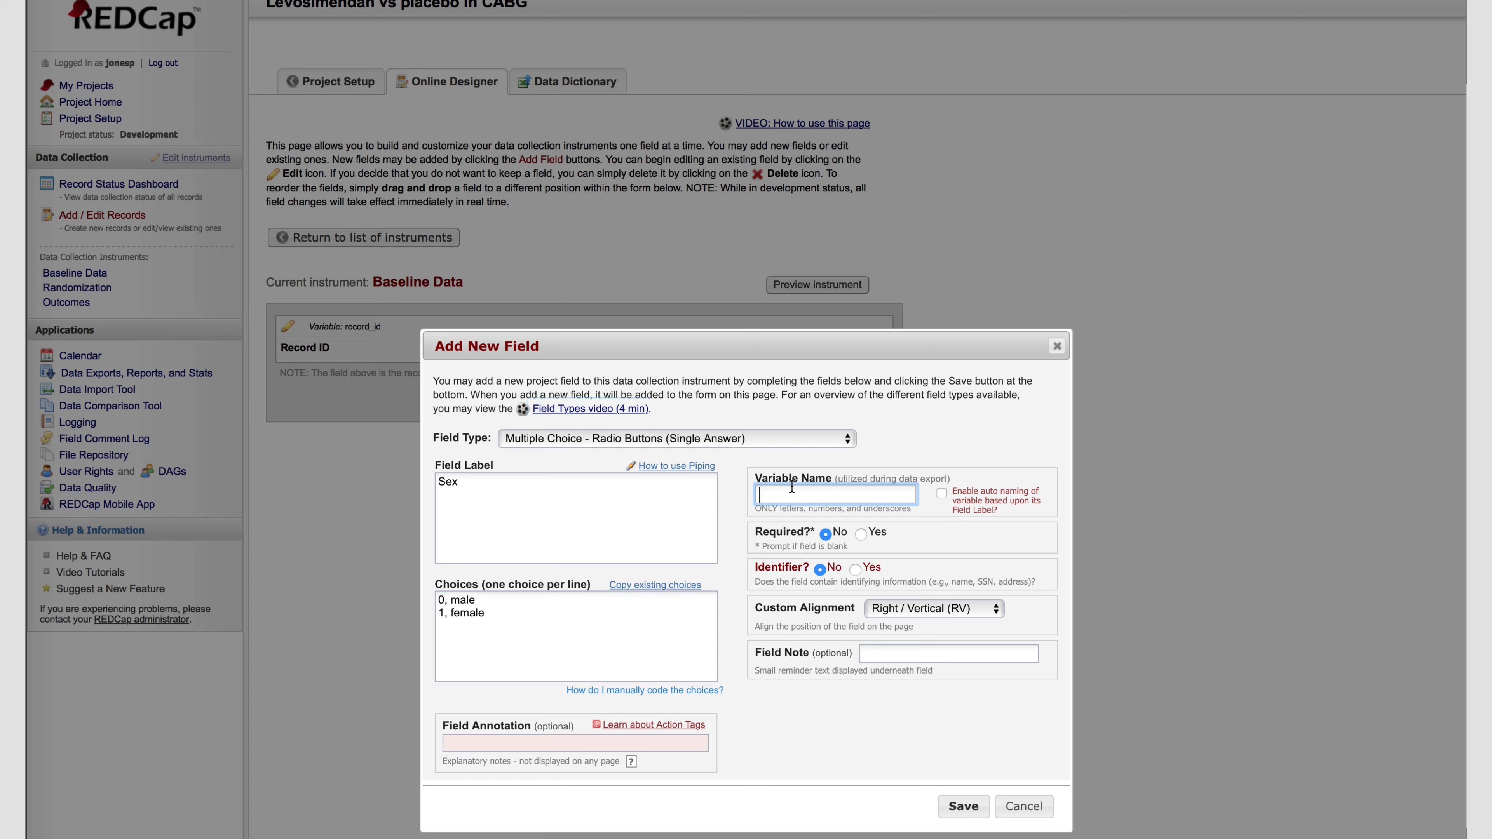
pyautogui.write('female')
pyautogui.click(860, 533)
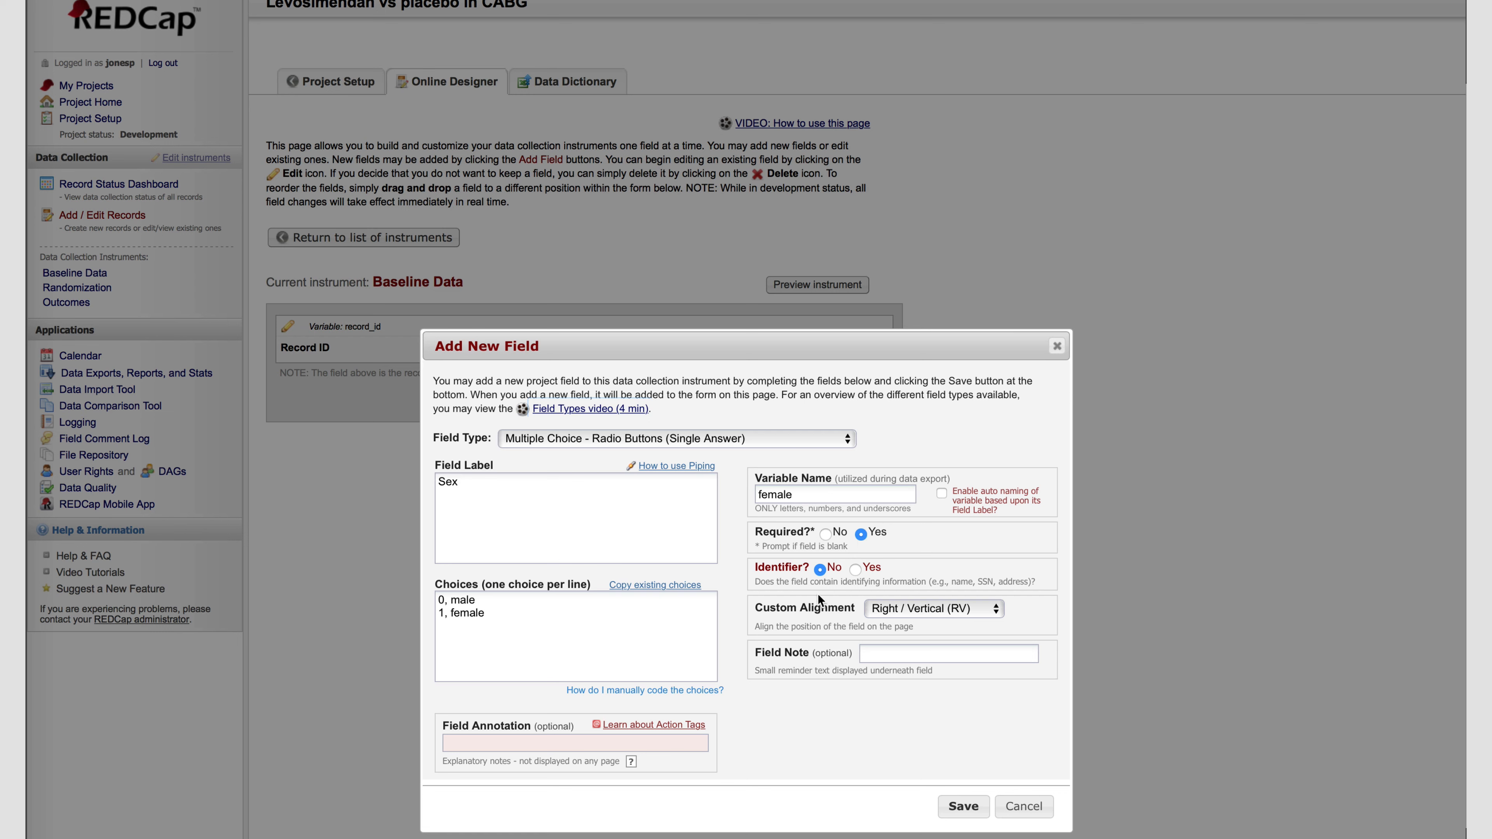
pyautogui.click(962, 808)
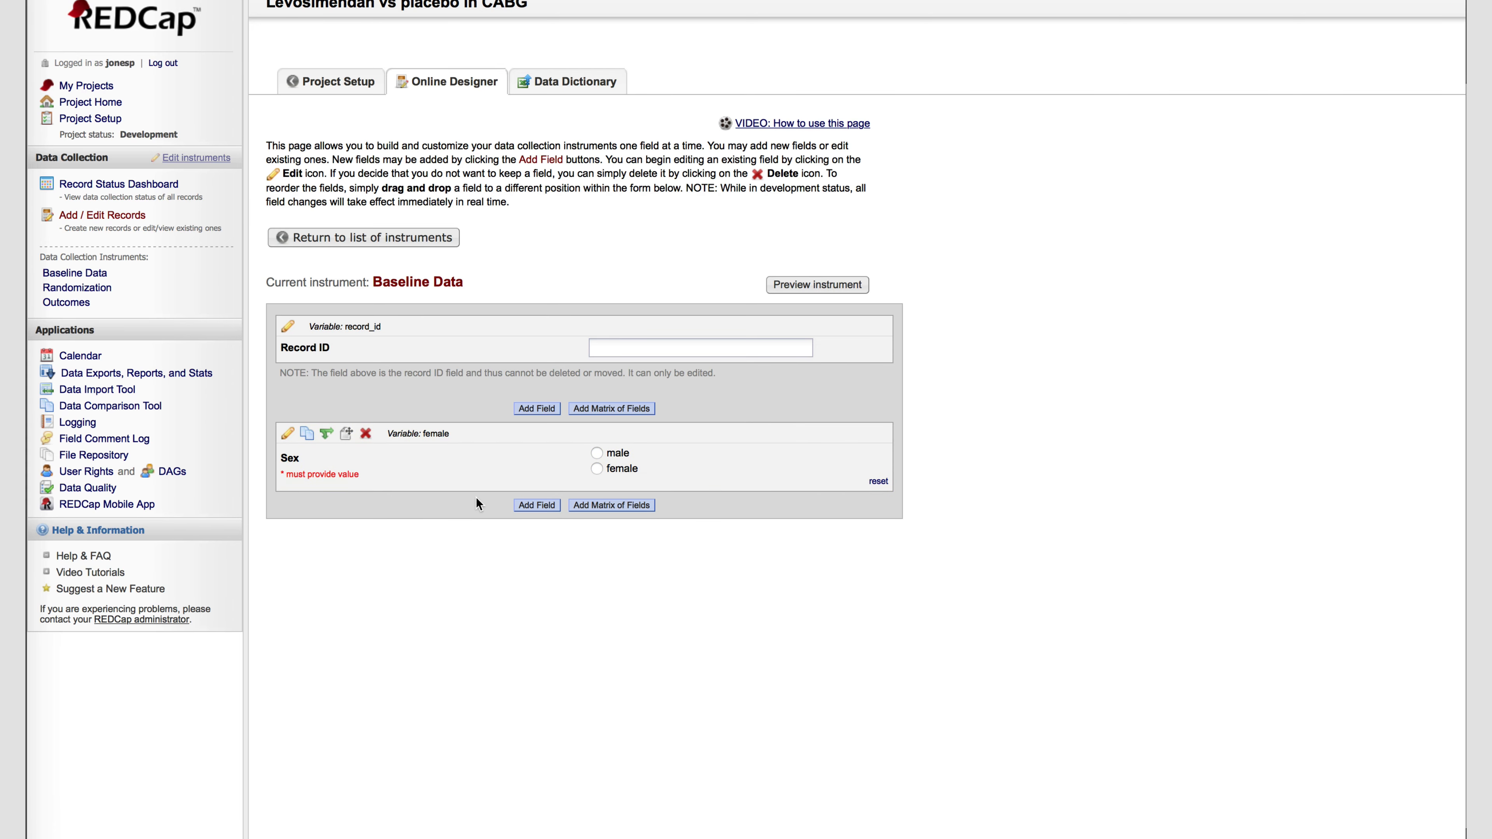
# Define a new text box field below Sex, labelled "Date of birth", with the variable name dob
pyautogui.click(535, 506)
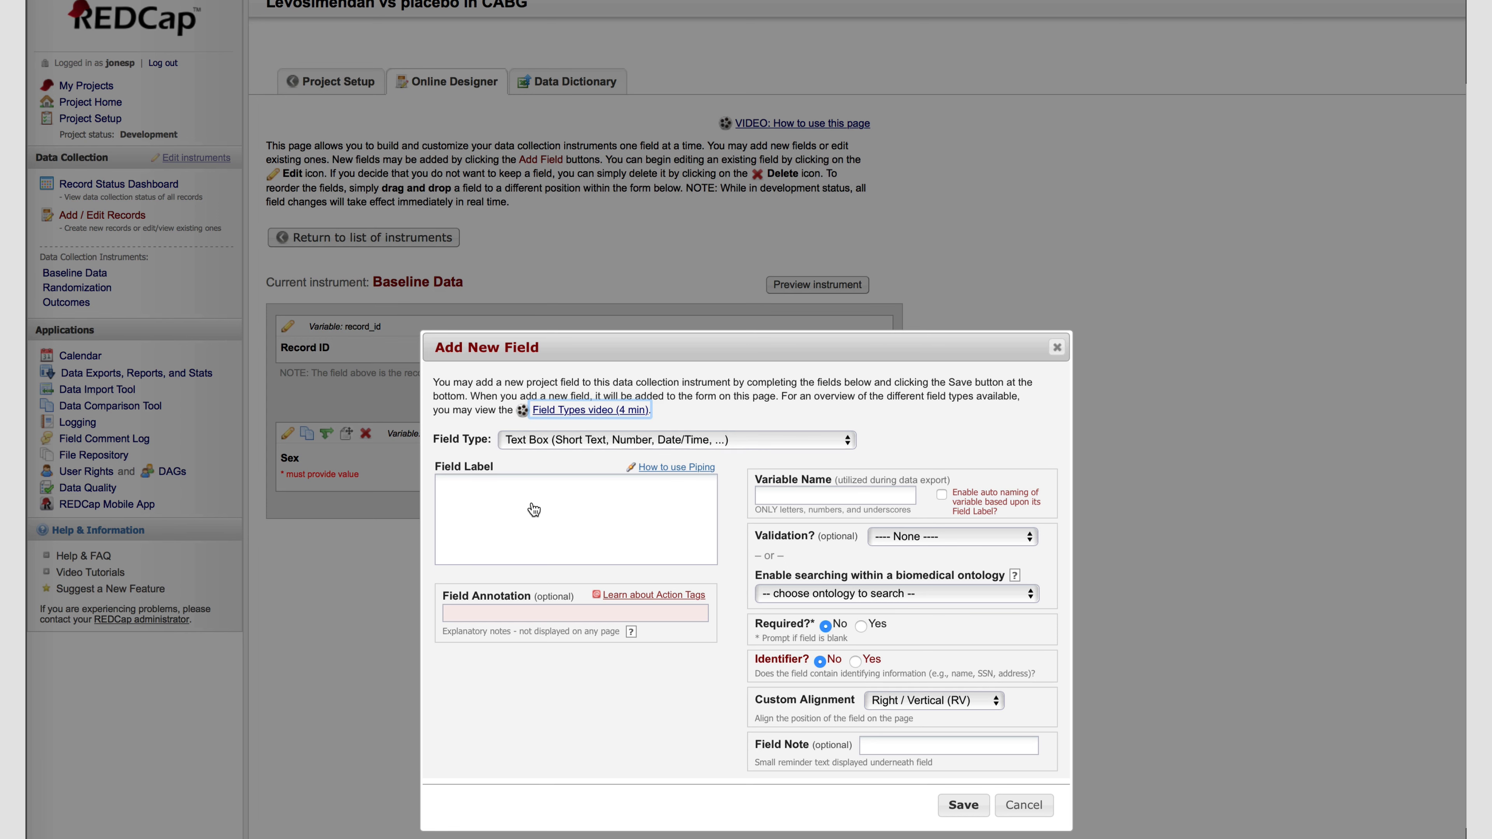
pyautogui.click(534, 509)
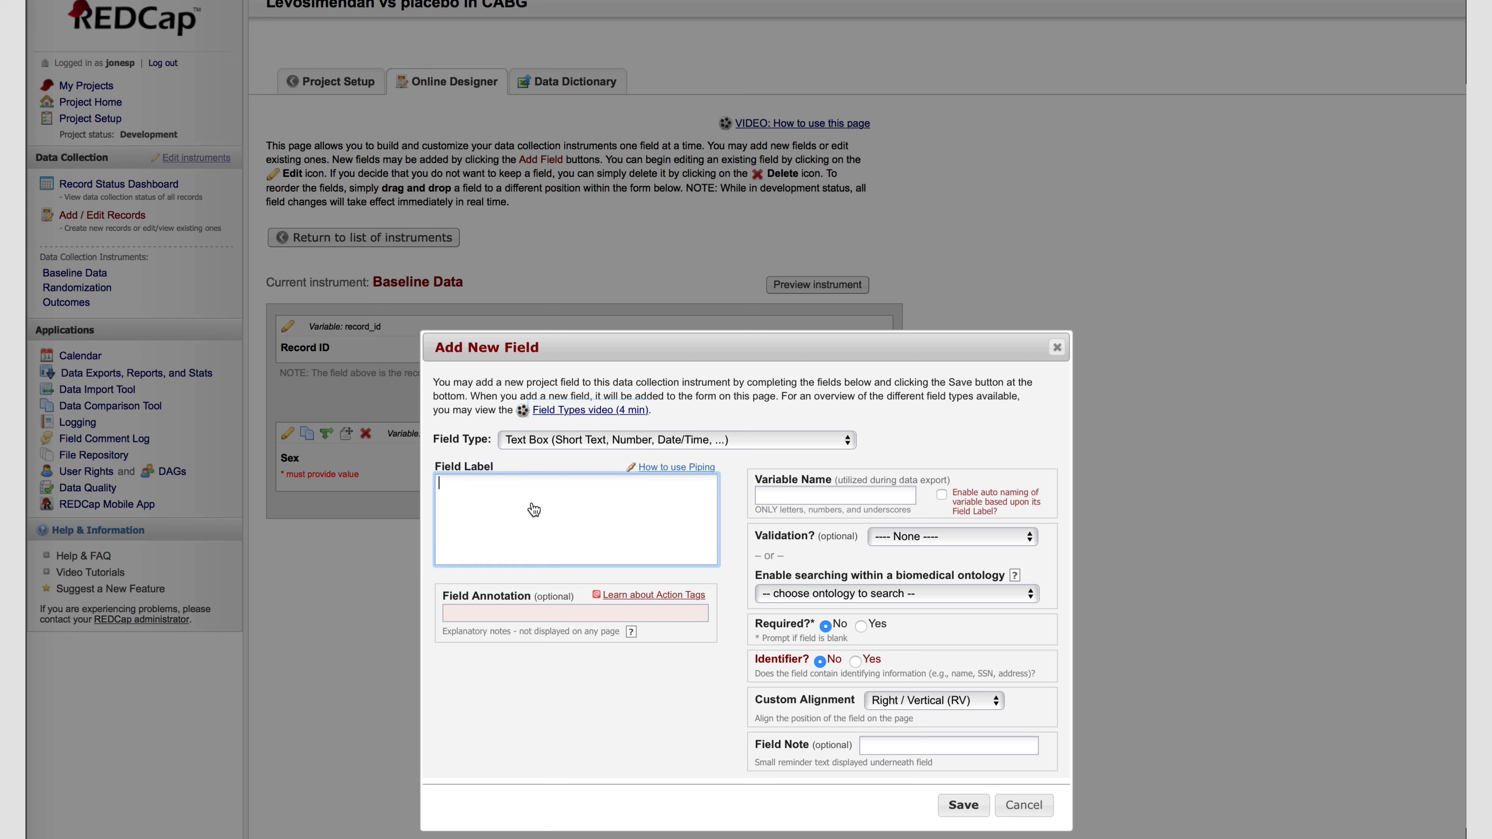
pyautogui.click(529, 441)
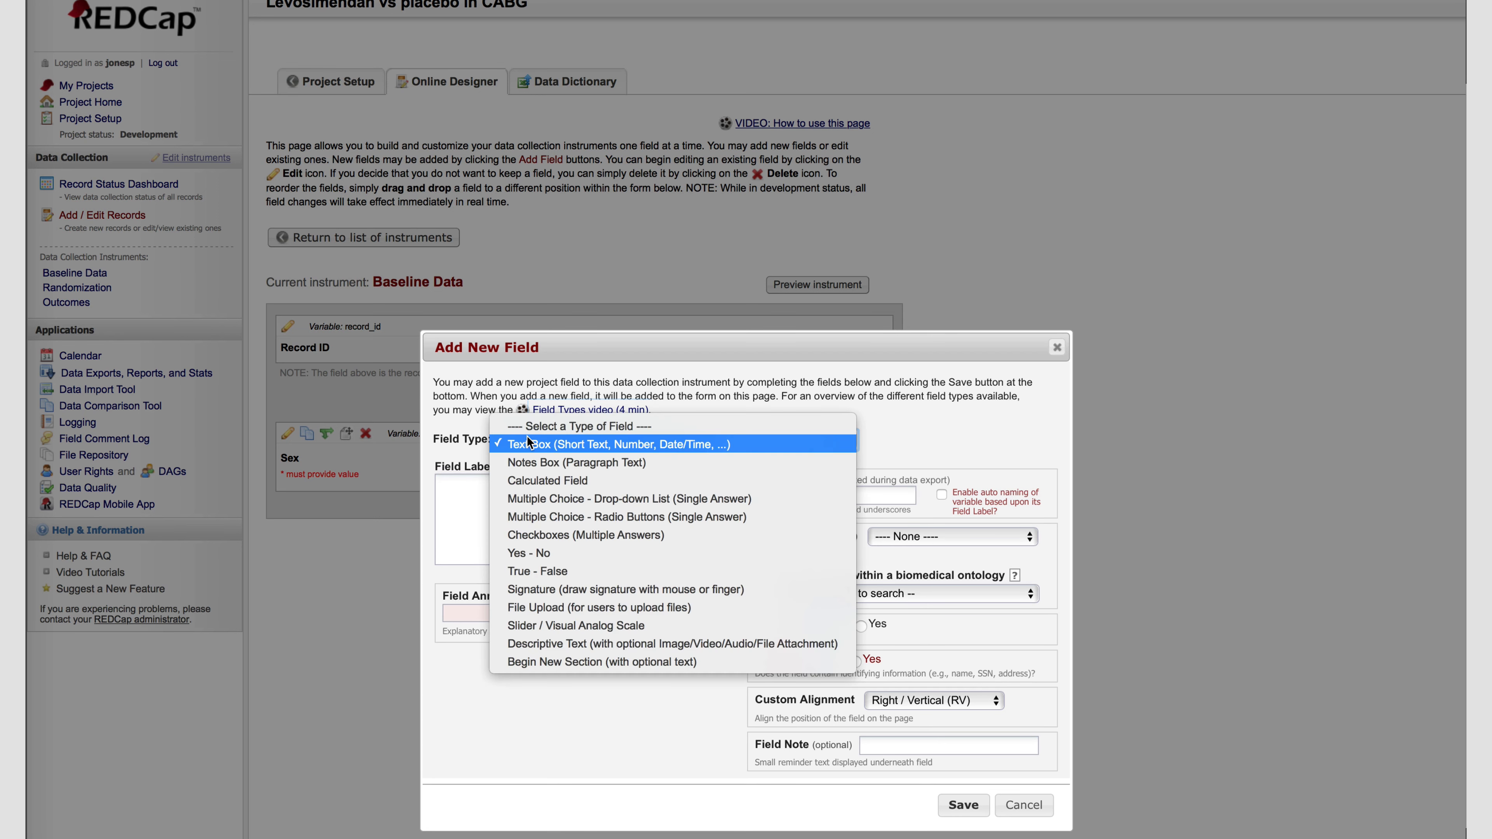
pyautogui.click(691, 444)
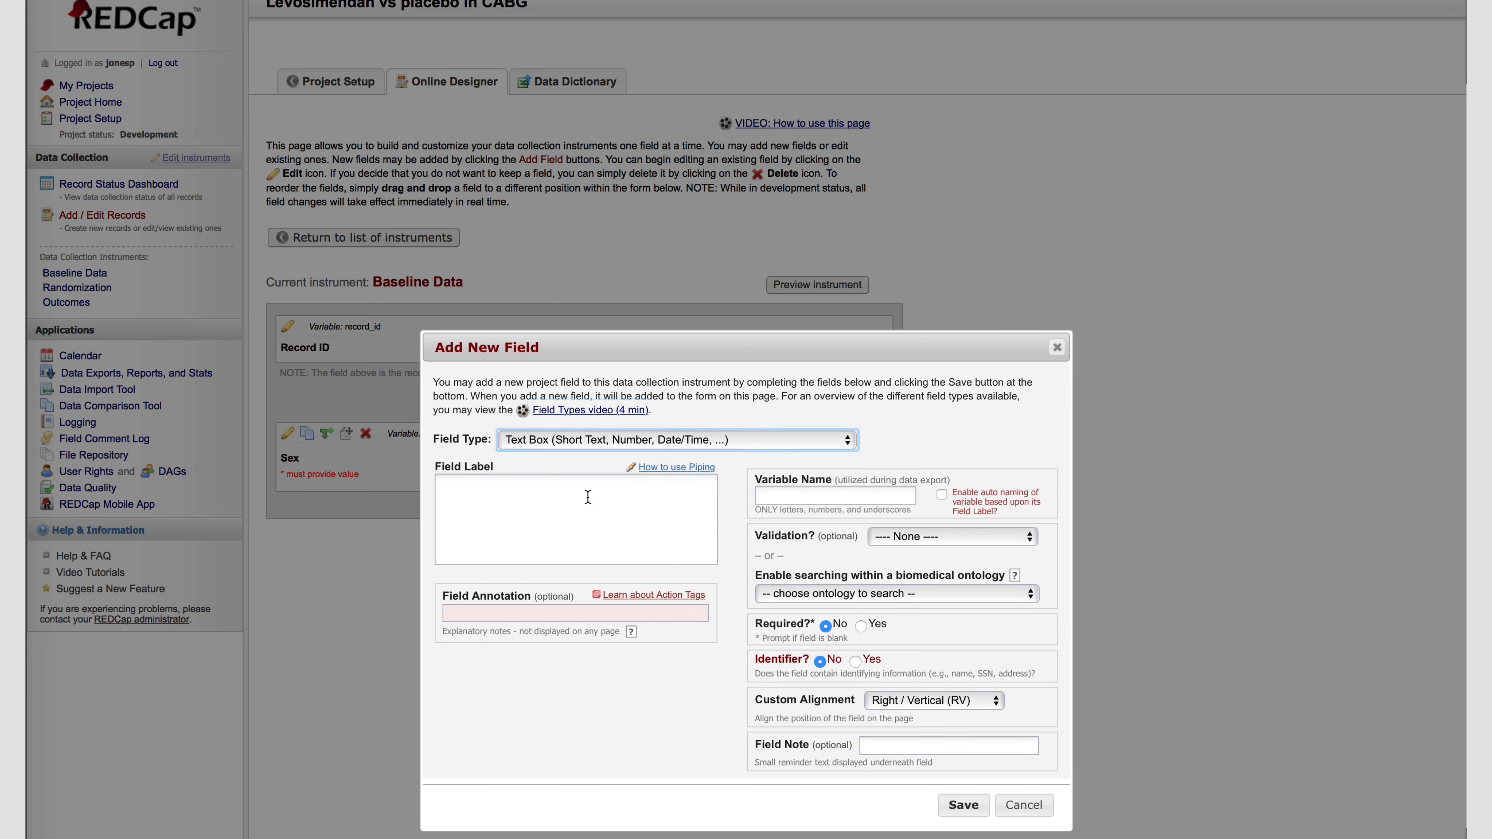
pyautogui.click(554, 523)
pyautogui.write('Dat')
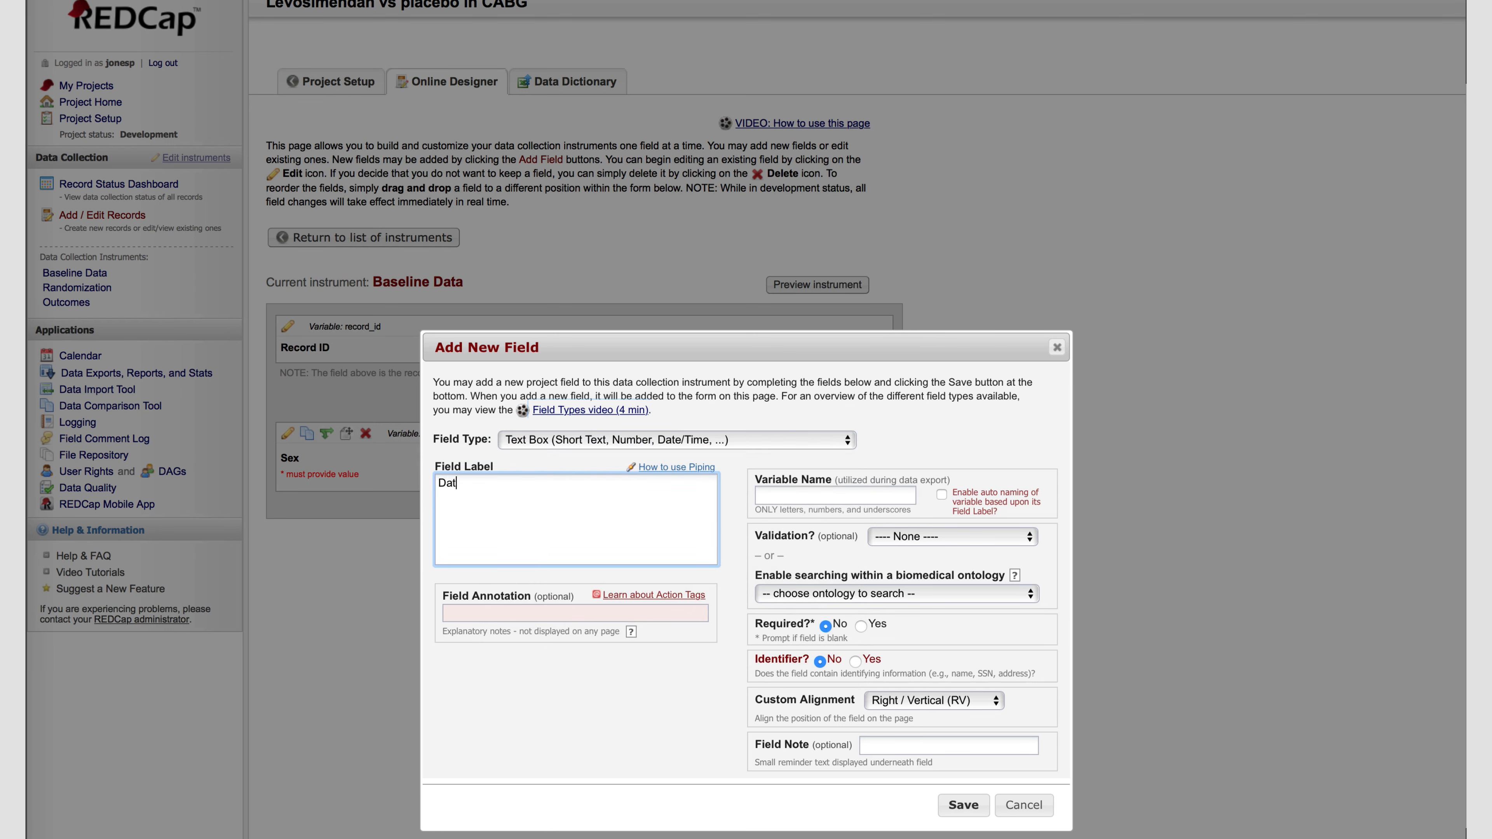
pyautogui.write('e of birth')
pyautogui.click(791, 494)
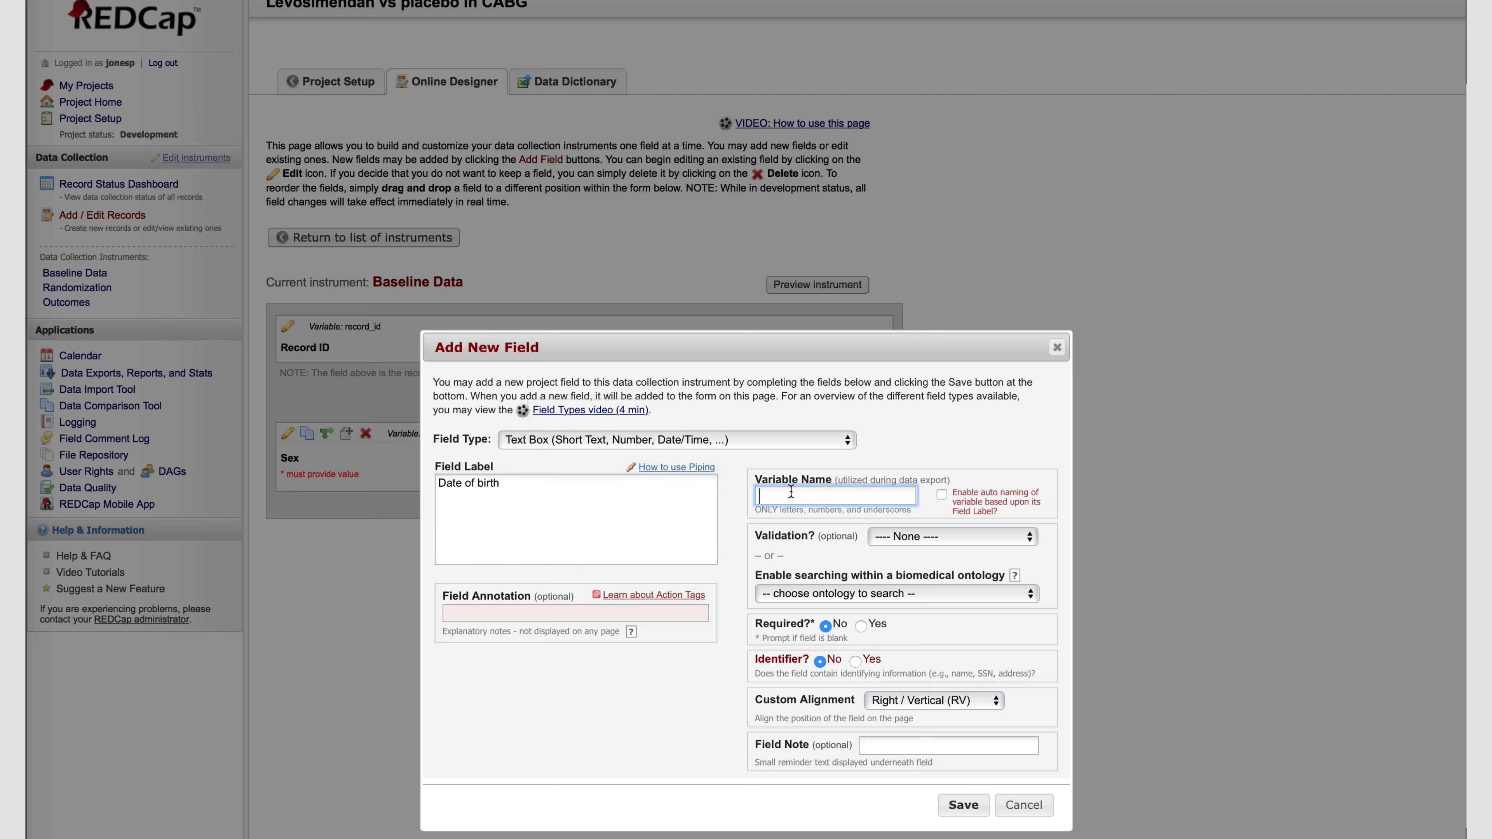
pyautogui.write('dob')
# Validate the Date of birth field as Date (M-D-Y), mark it as required and as an identifier, and save it
pyautogui.click(896, 537)
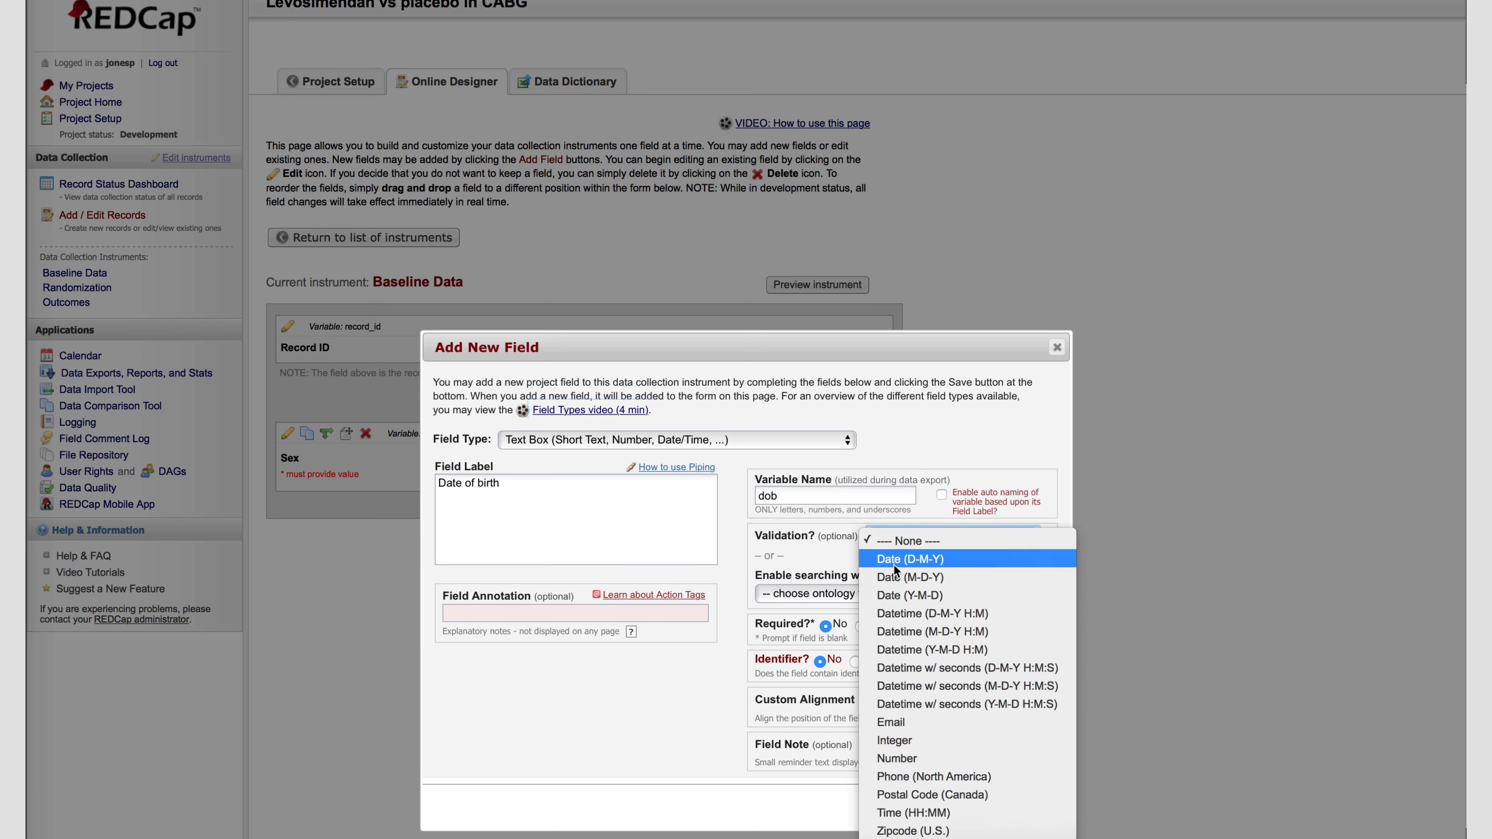
pyautogui.click(924, 581)
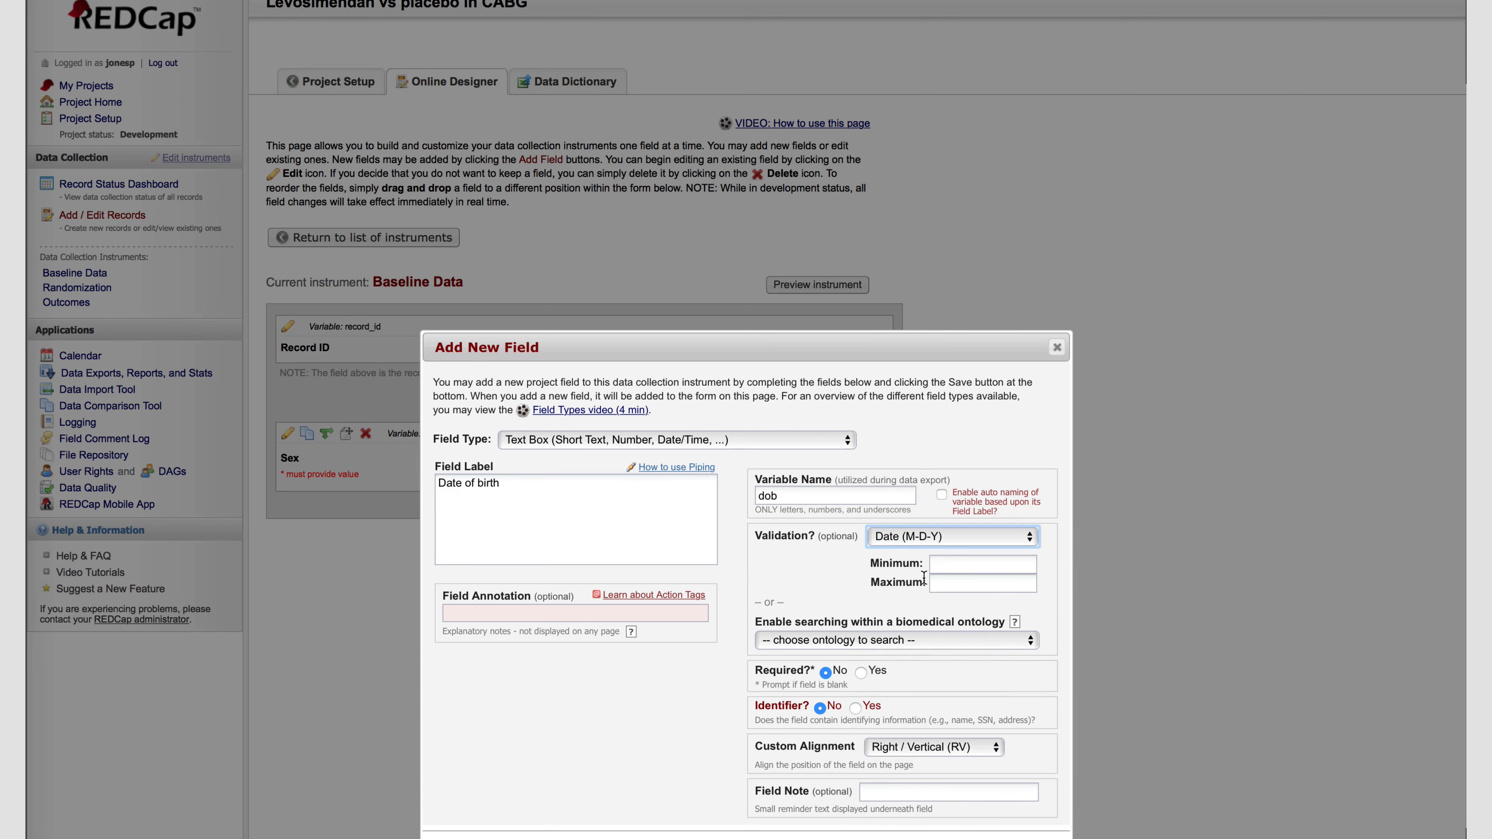
pyautogui.click(862, 672)
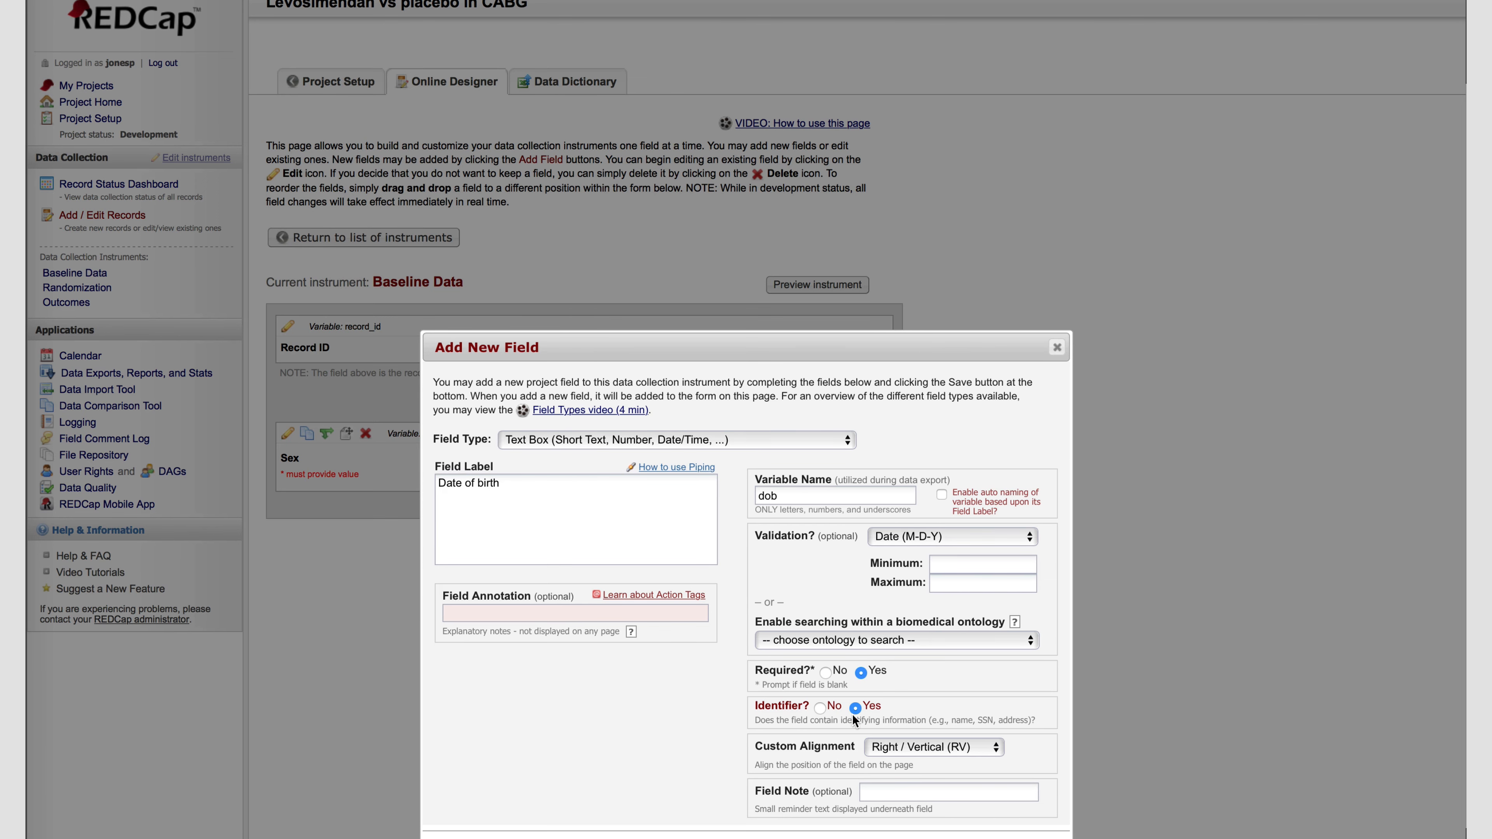
pyautogui.scroll(-2, 899, 806)
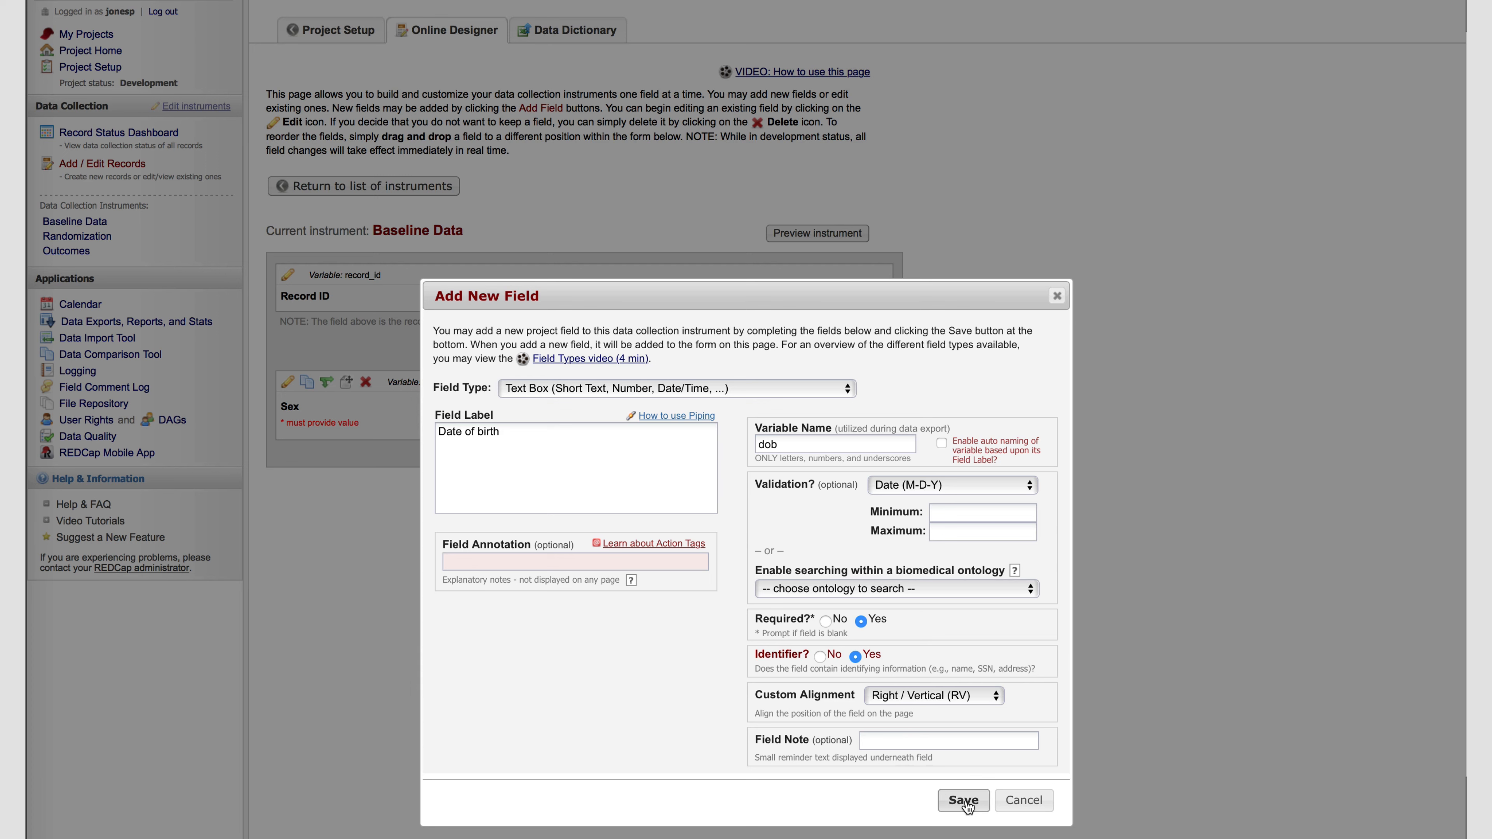
pyautogui.click(964, 801)
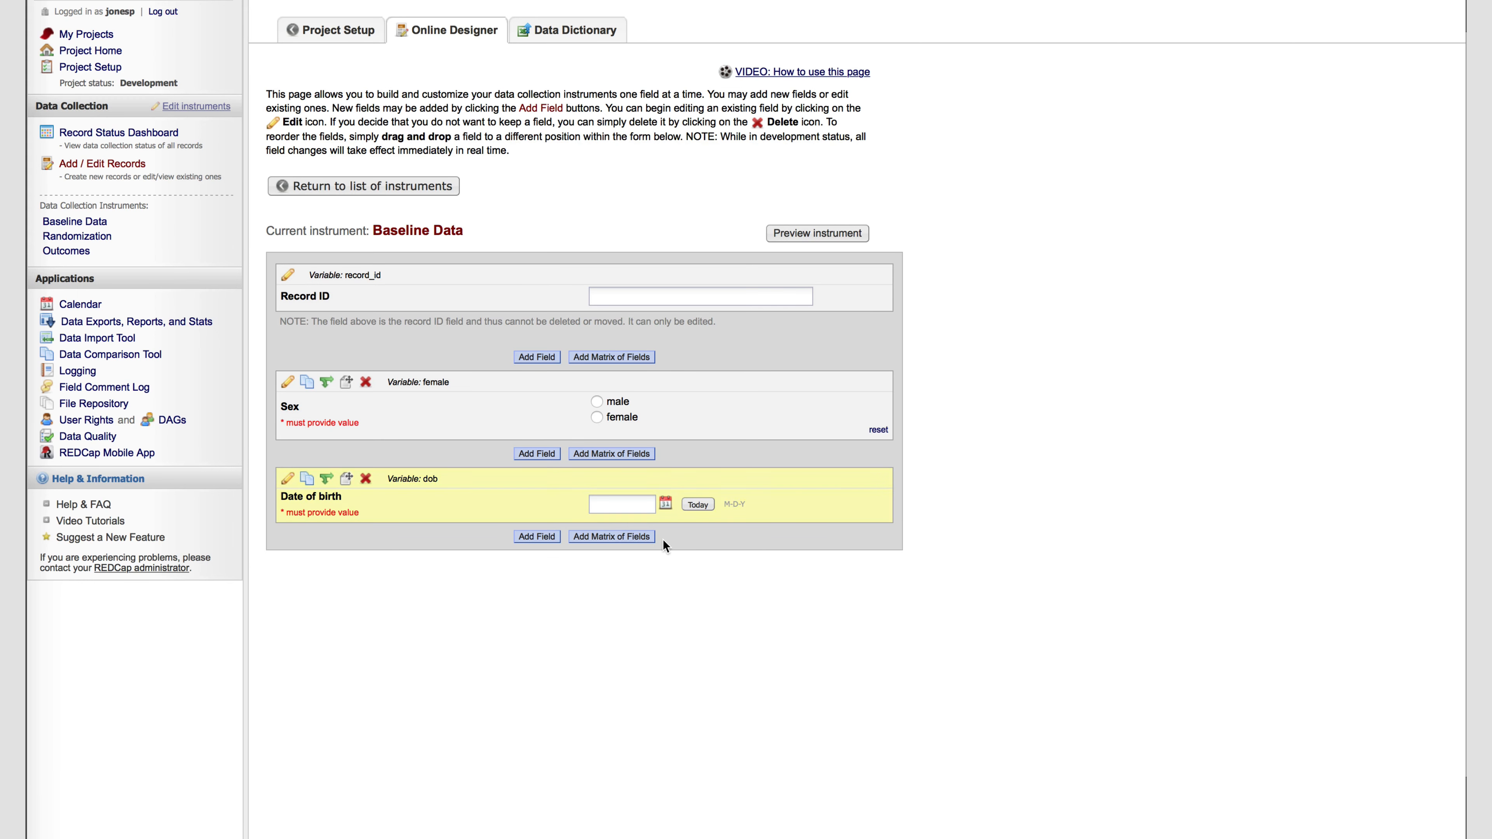
# Define a new text box field below Date of birth, labelled "Date of surgery", with the variable name date_sx
pyautogui.click(538, 538)
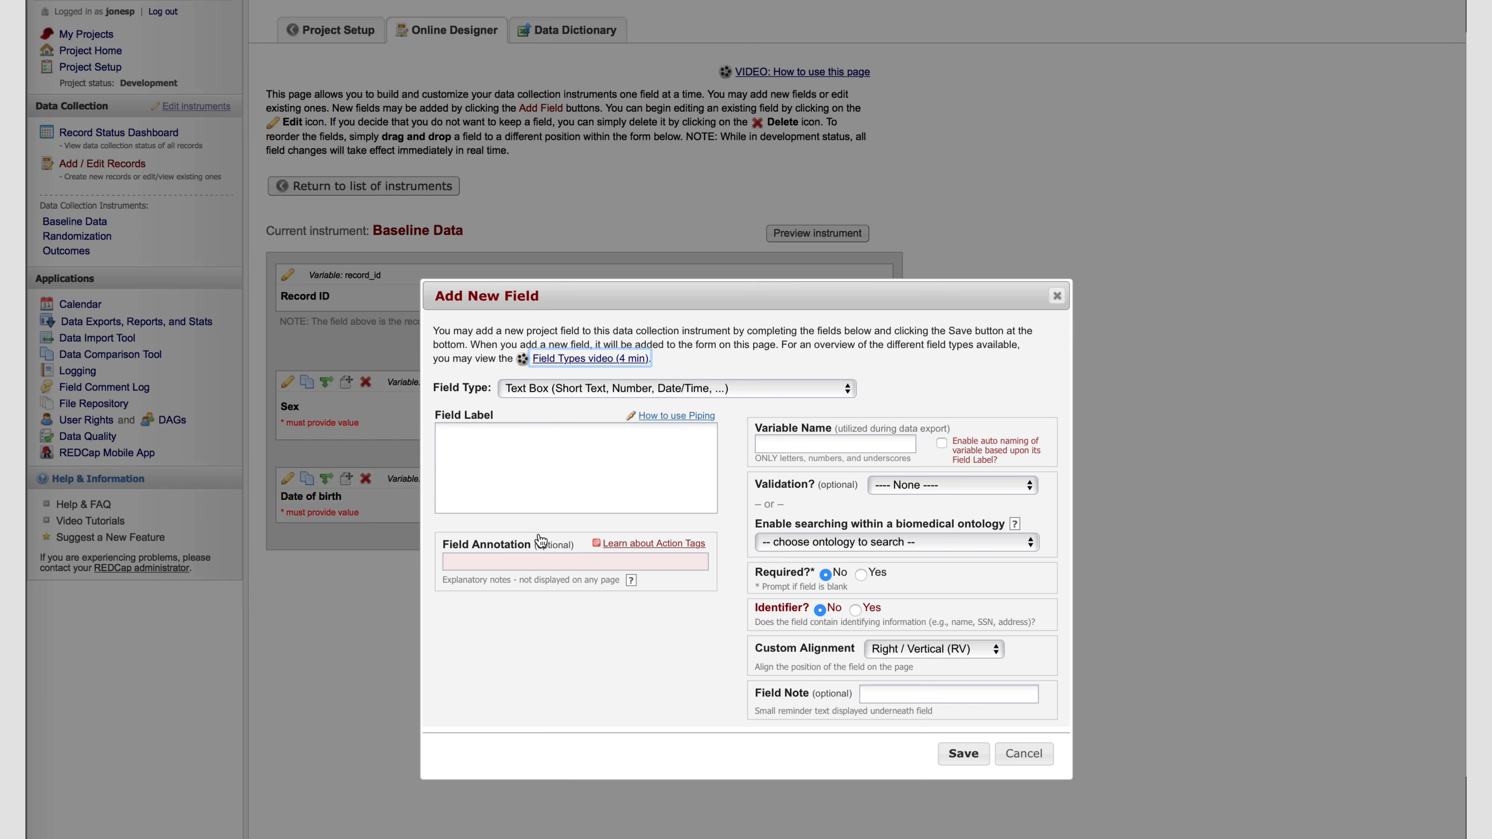
pyautogui.click(504, 469)
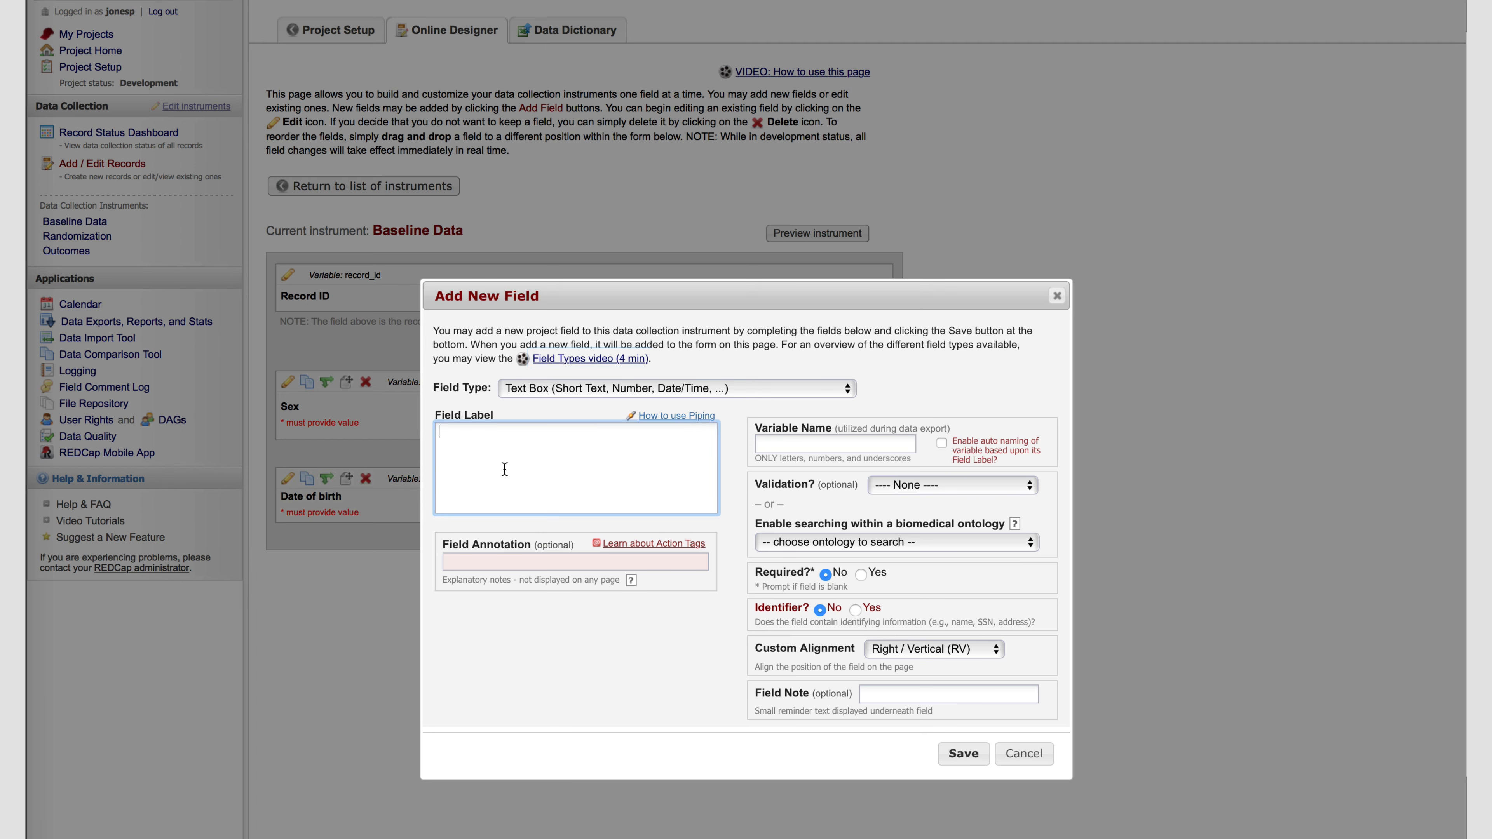
pyautogui.write('Date of surgery')
pyautogui.click(782, 443)
pyautogui.write('date')
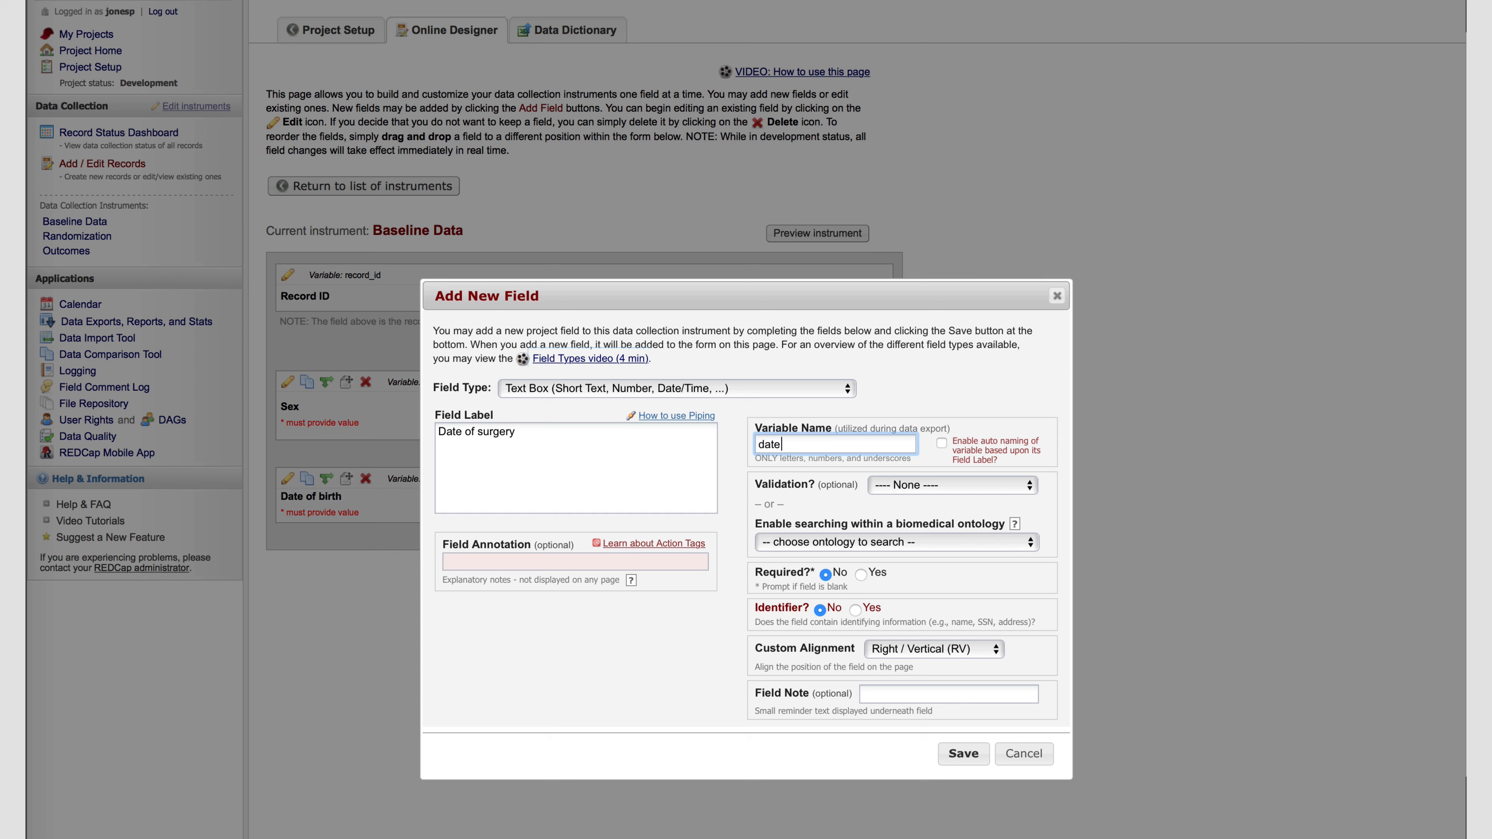
pyautogui.write('_sx')
# Validate the Date of surgery field as Date (M-D-Y), make it required, and save it
pyautogui.click(920, 485)
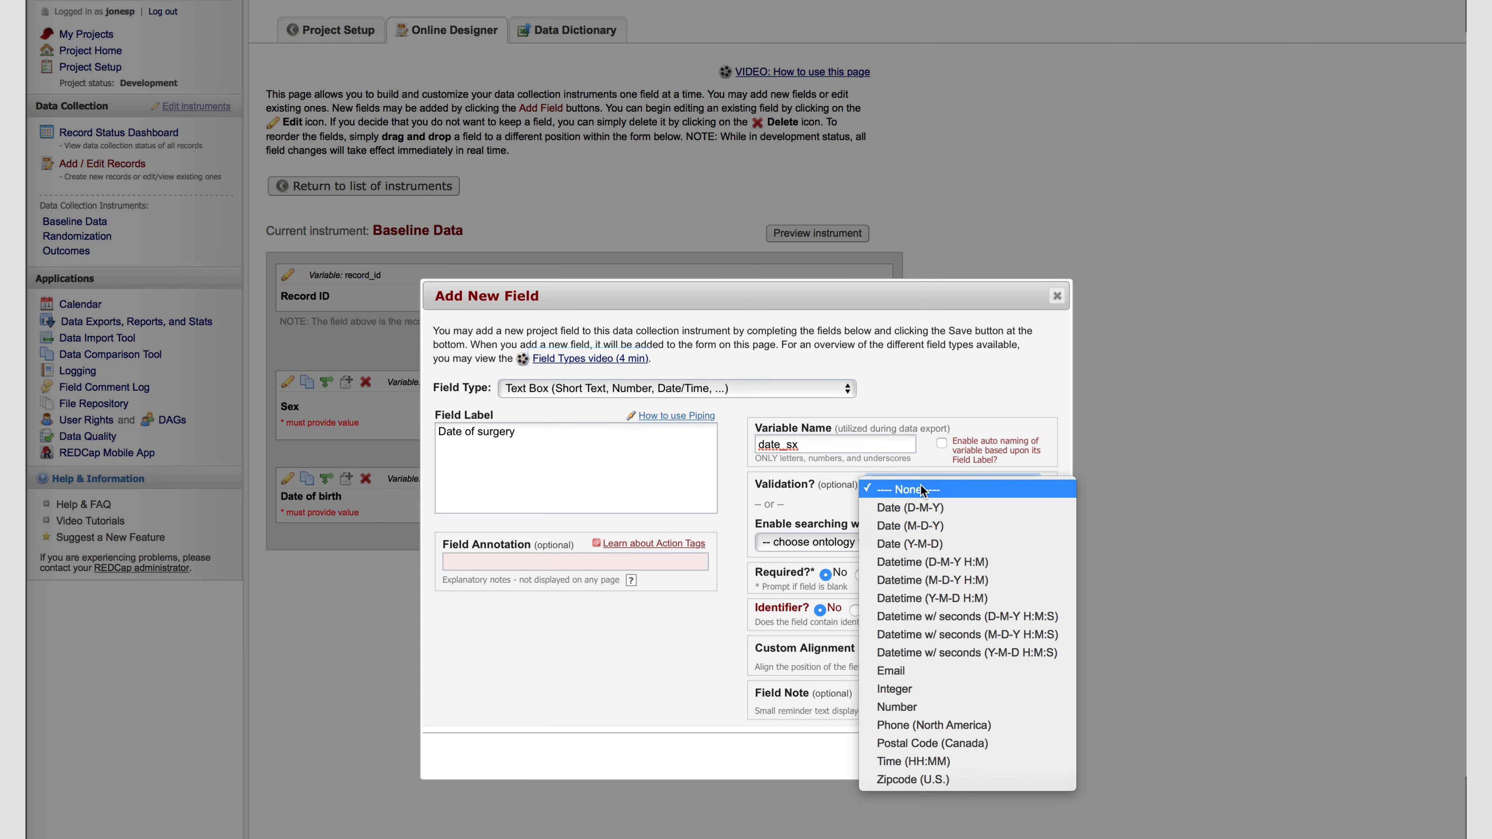
pyautogui.click(924, 527)
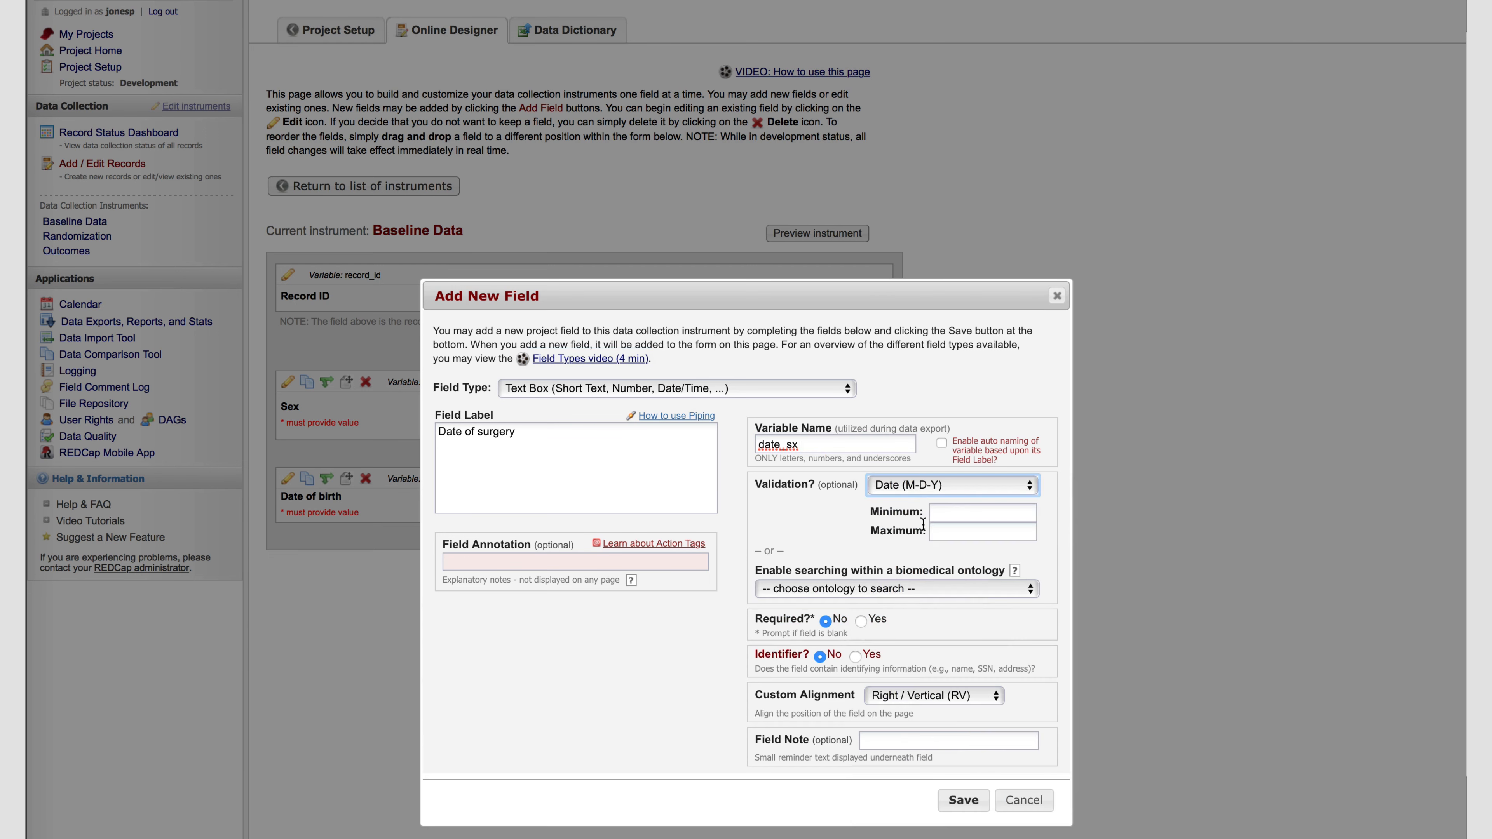
pyautogui.click(860, 621)
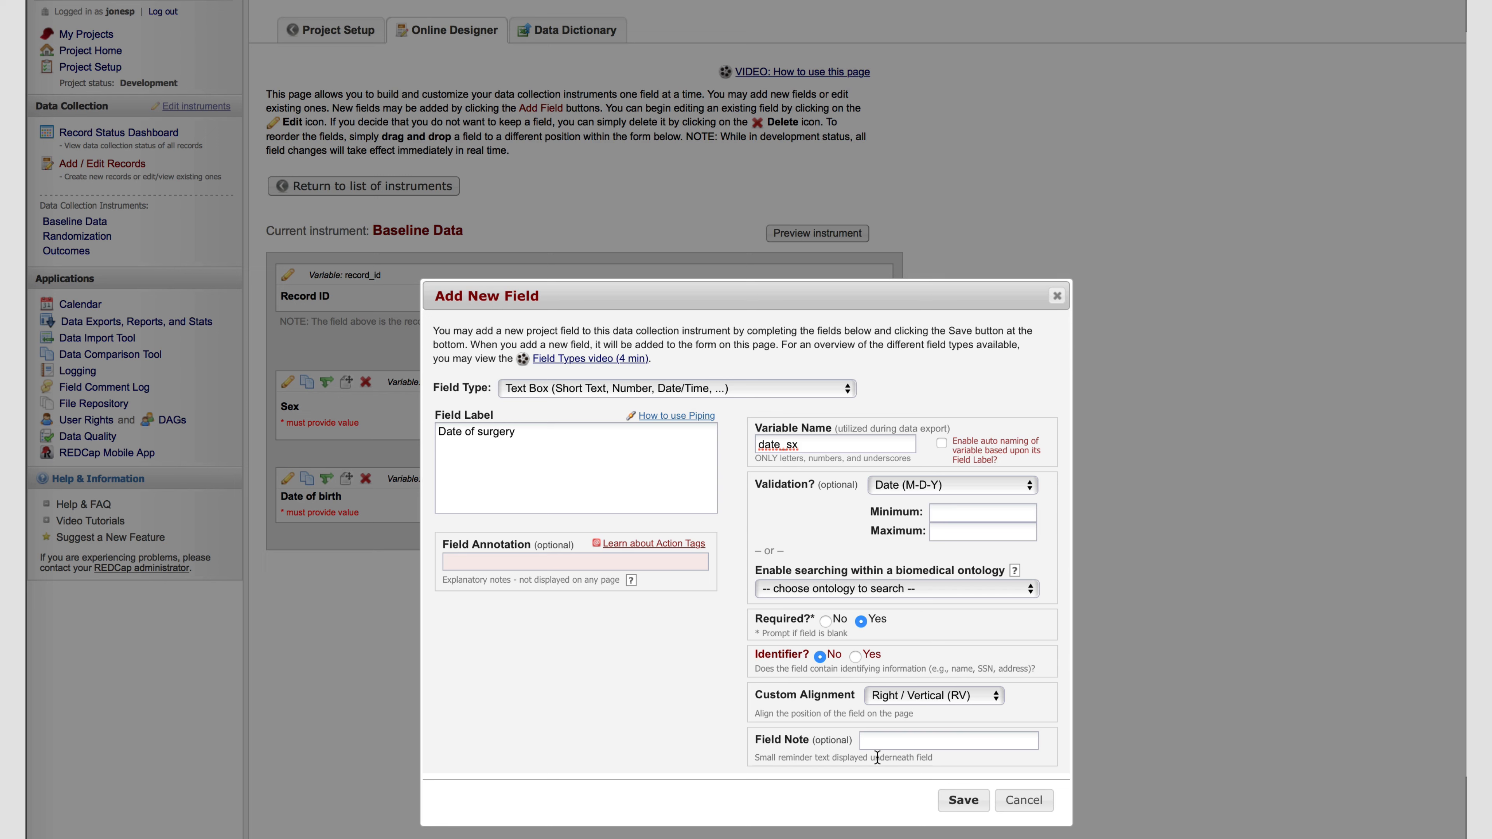
pyautogui.click(961, 803)
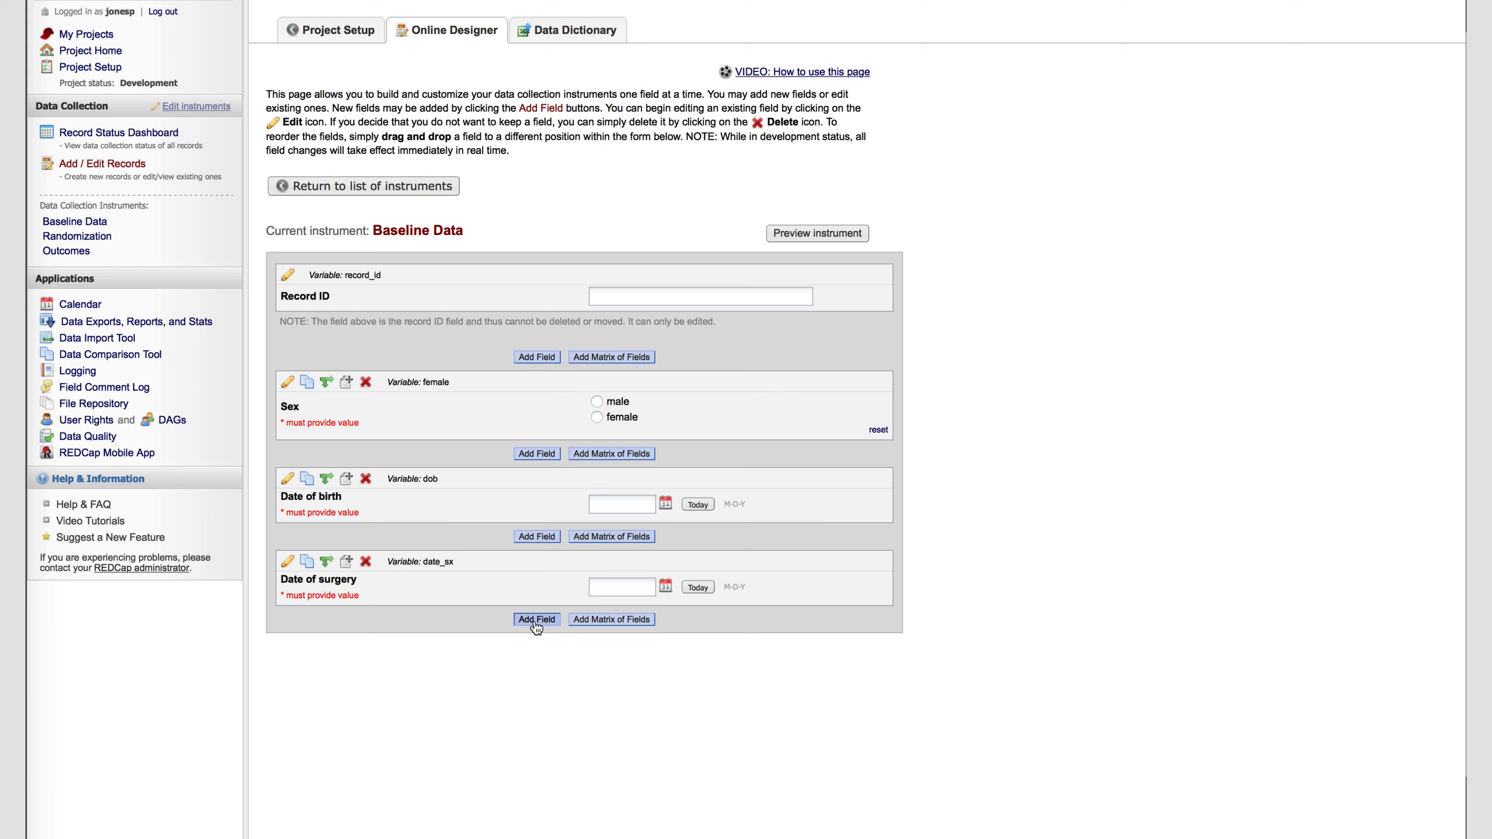
# Define a calculated field below Date of surgery, labelled Age, with the equation rounddown( datediff([date_sx], [dob], "y", "mdy"), 0 )
pyautogui.click(536, 619)
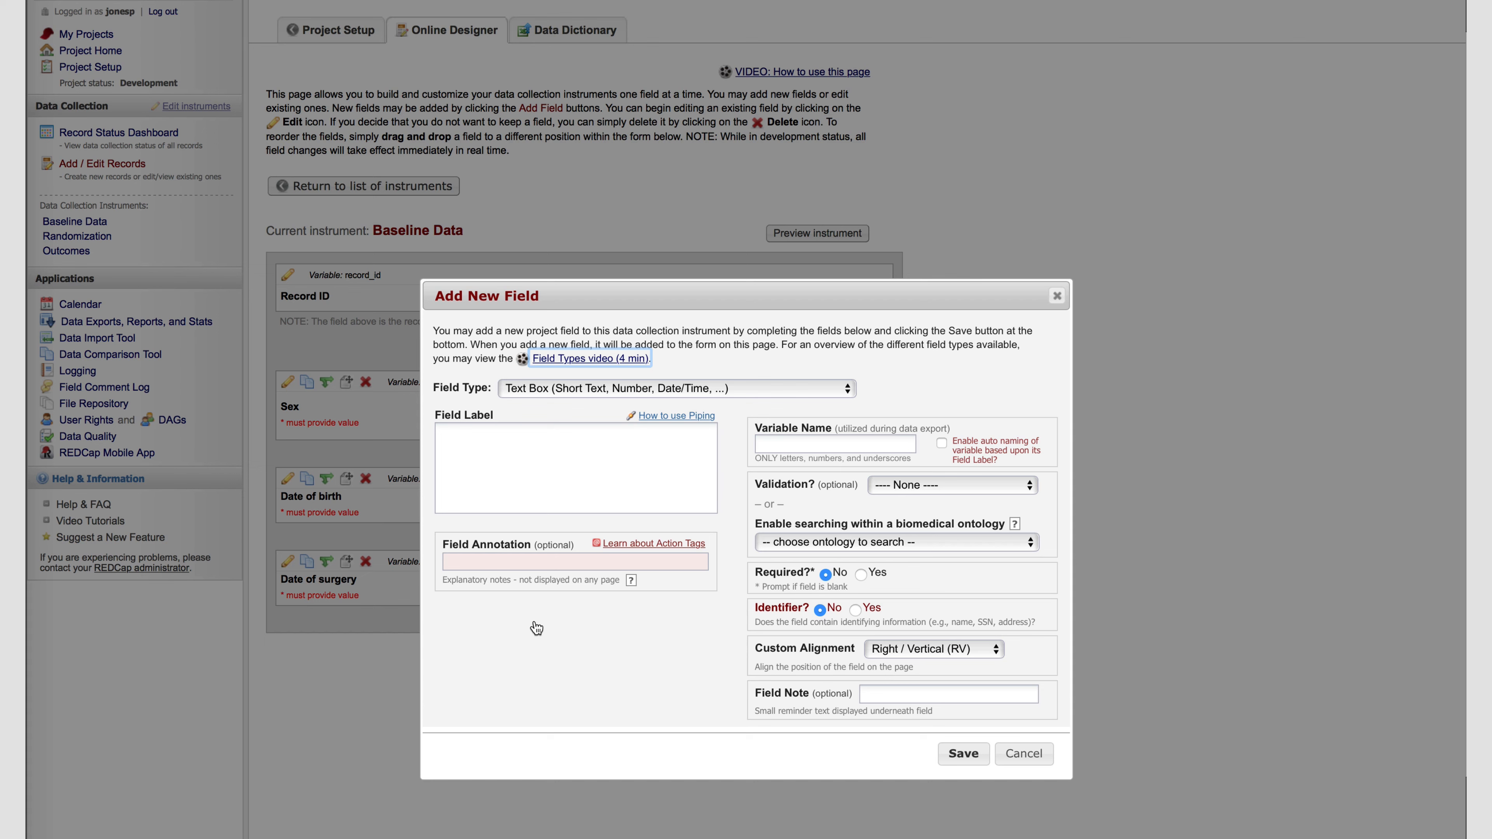
pyautogui.click(571, 387)
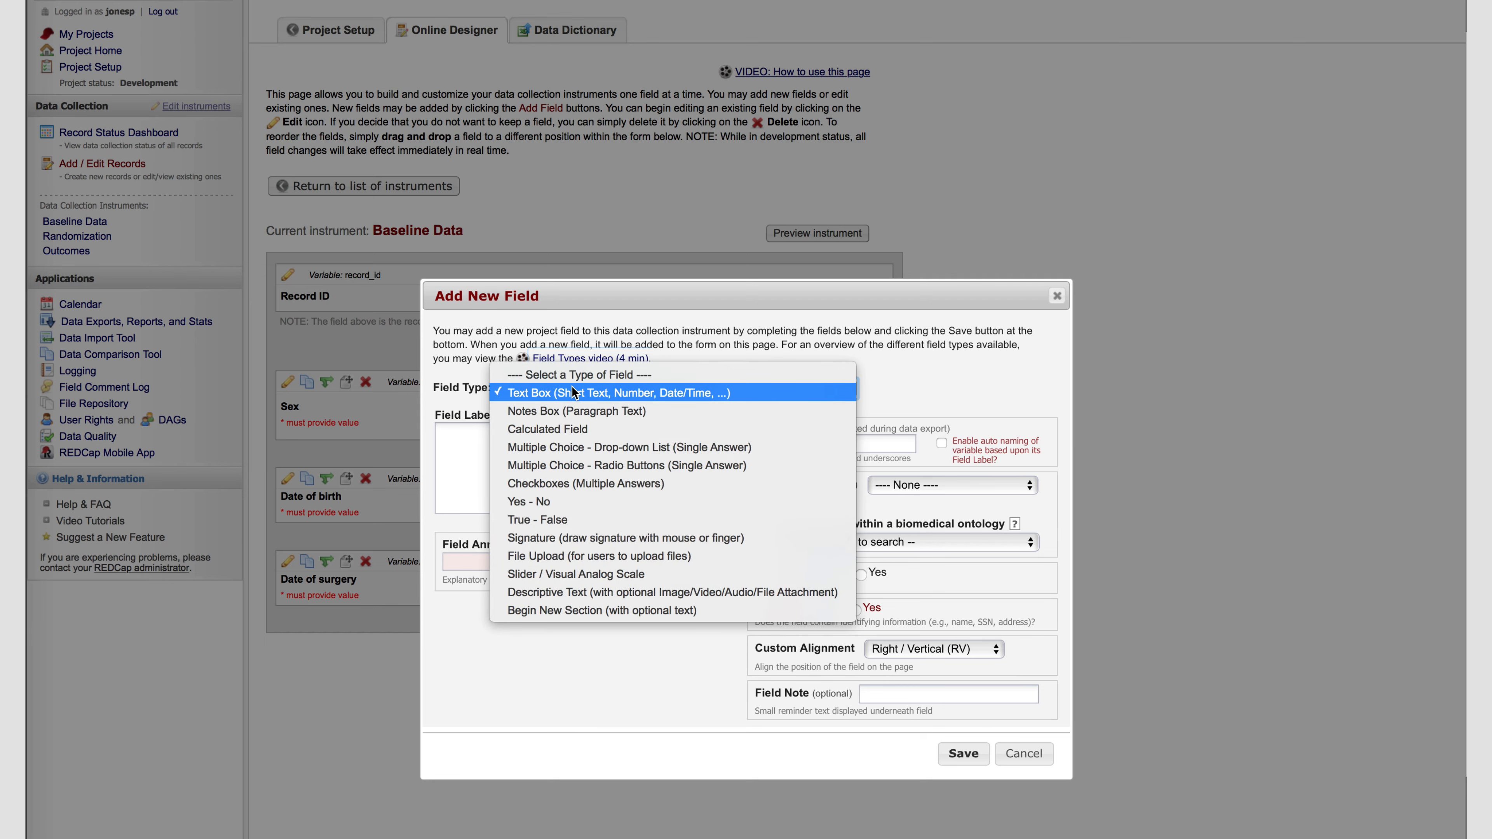
pyautogui.click(569, 429)
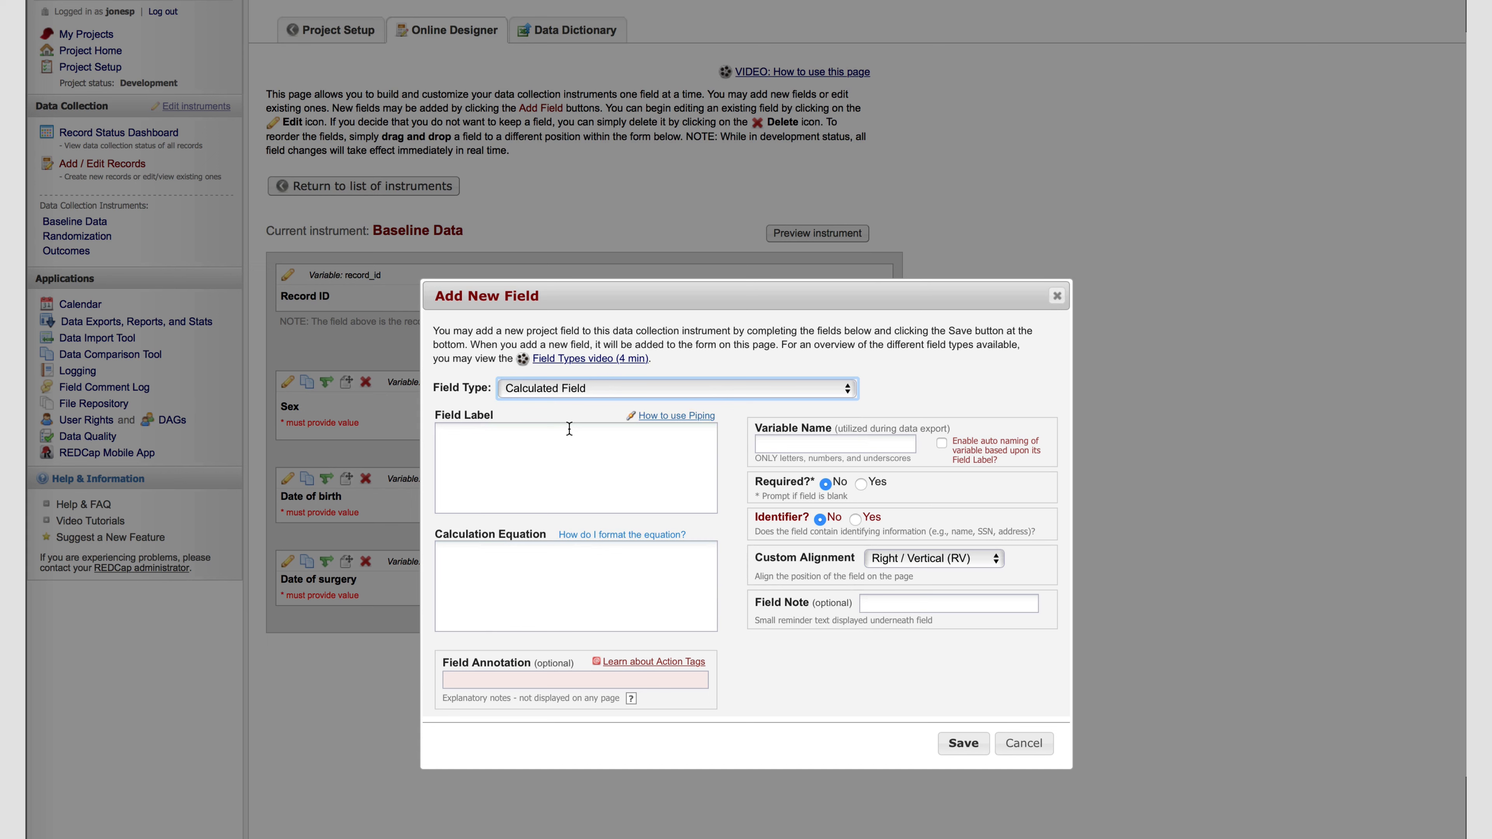
pyautogui.click(540, 453)
pyautogui.write('Age')
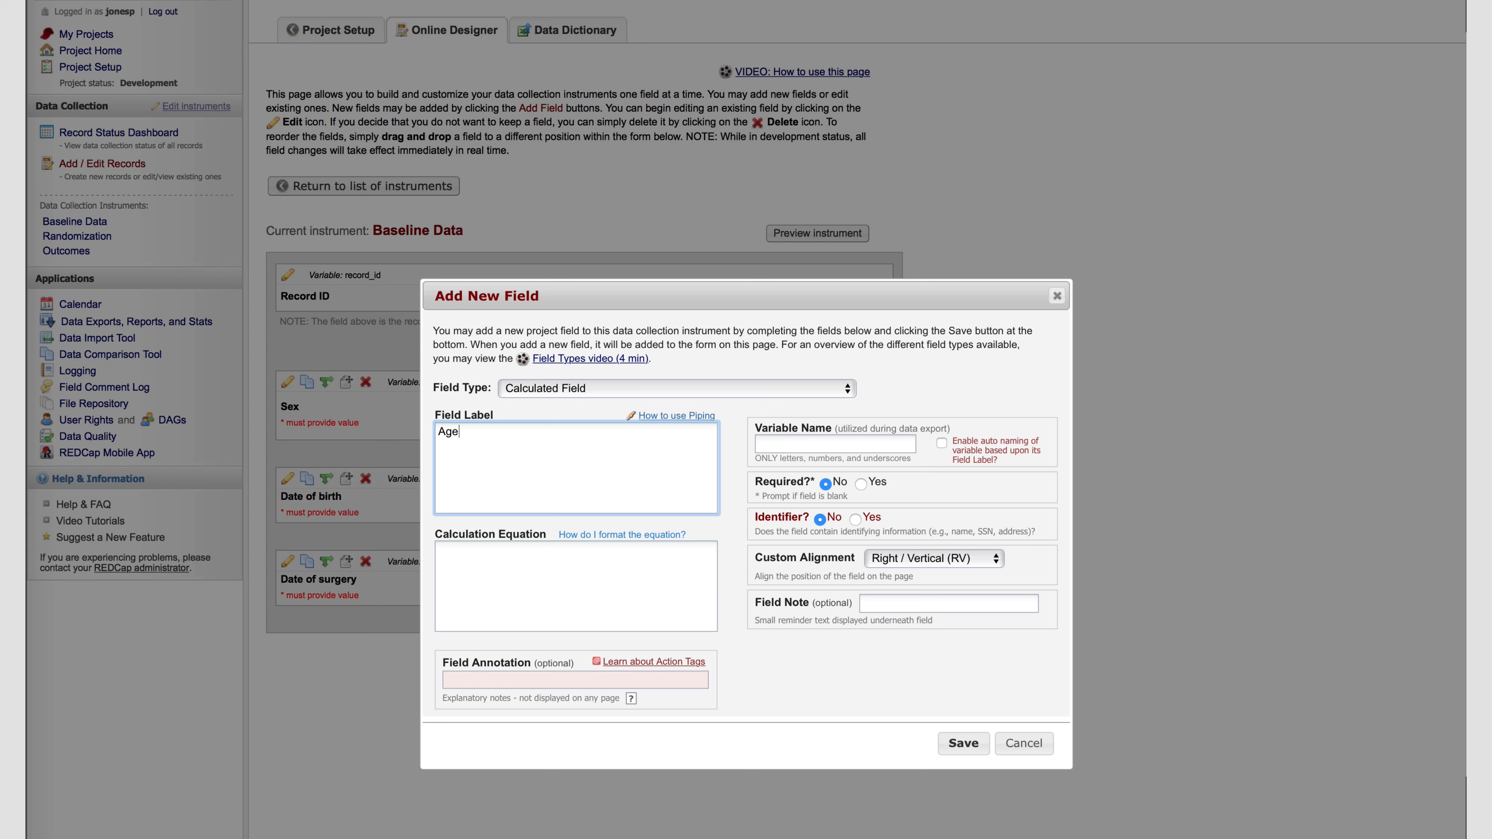
pyautogui.click(525, 576)
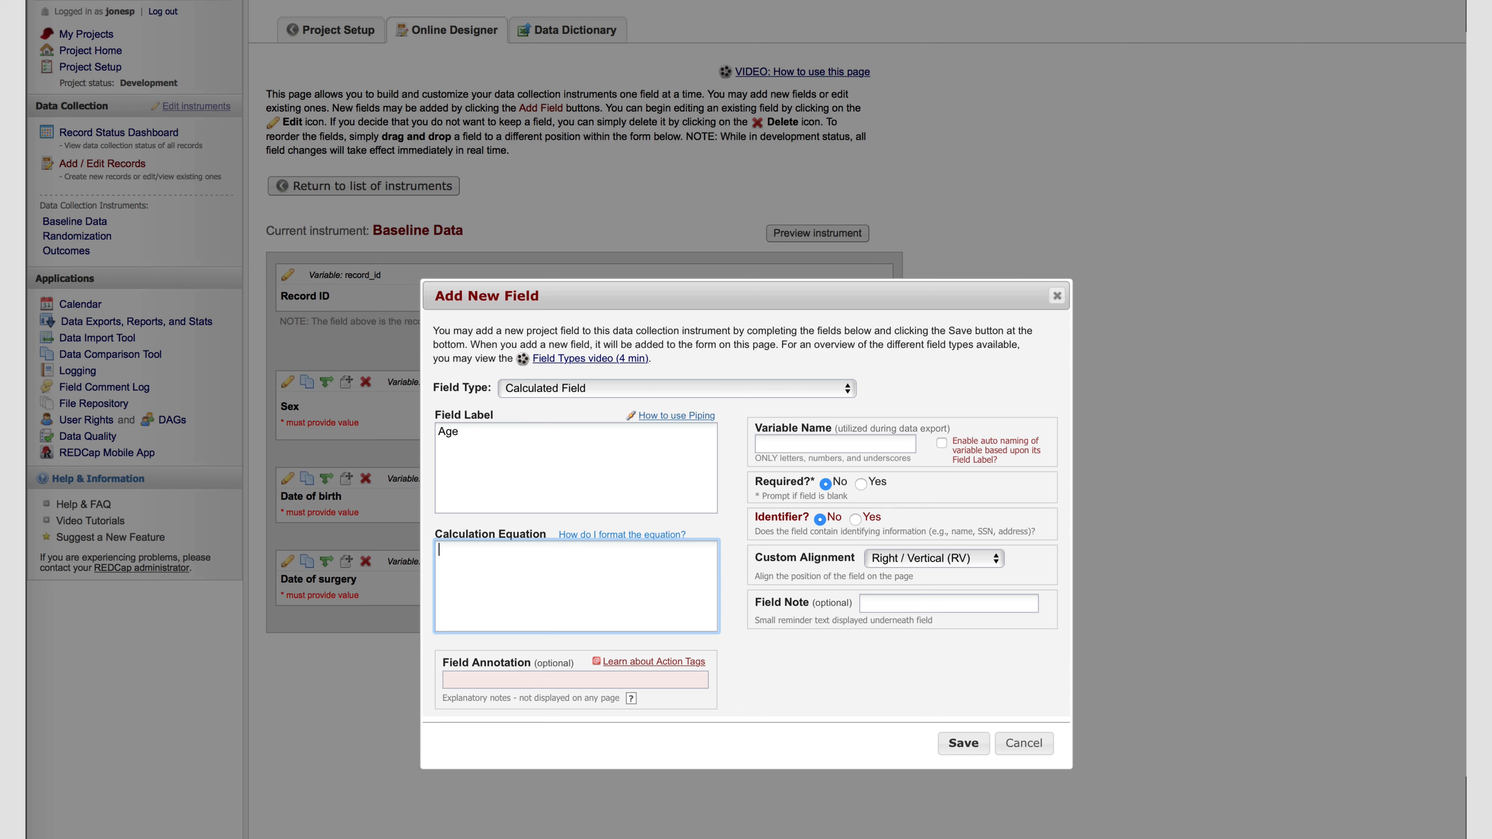
pyautogui.write('rounddown( datediff([date_sx], [dob], "y", "mdy"), 0 )')
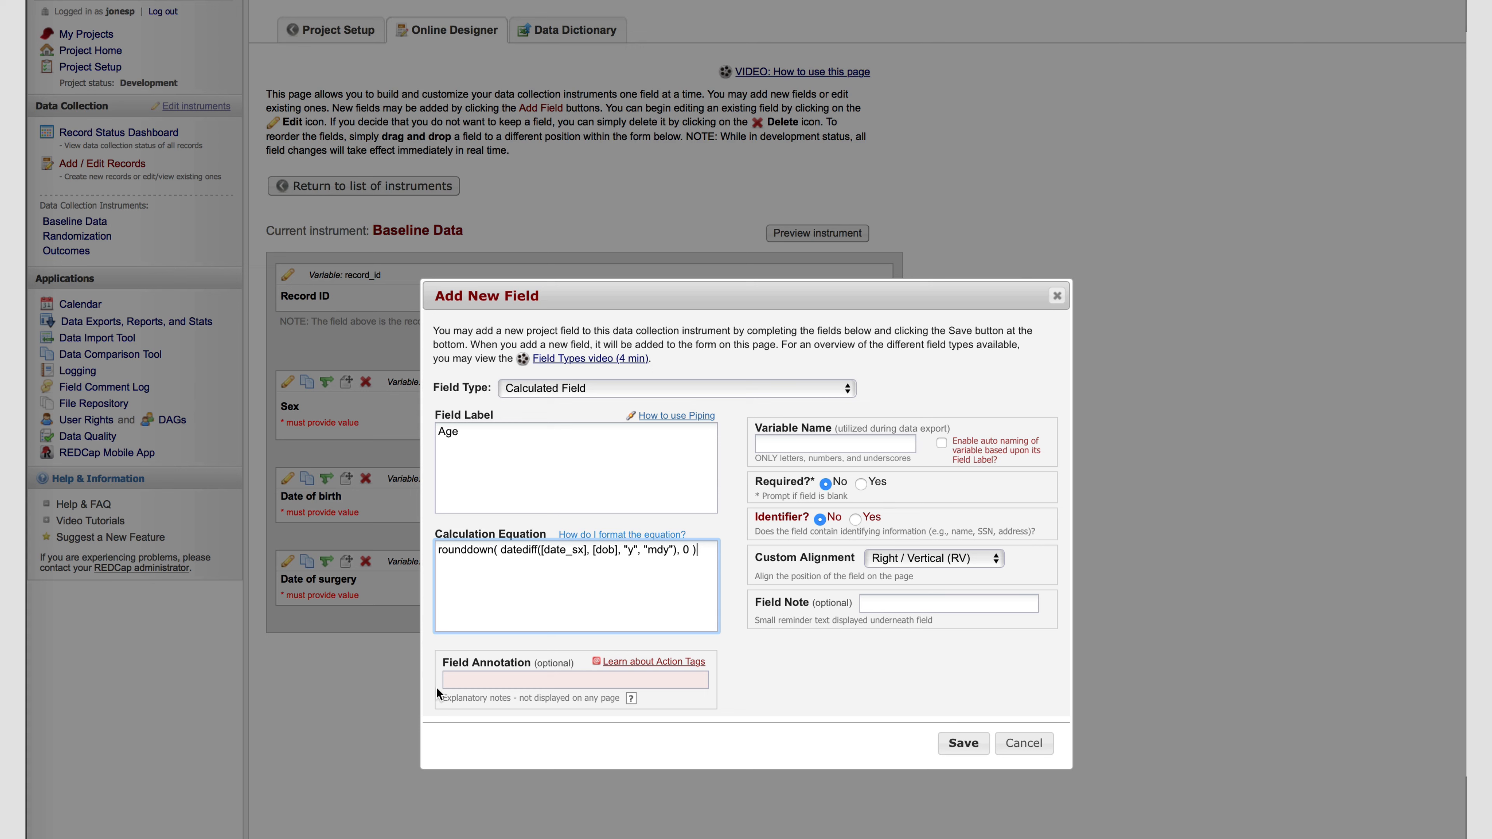
# Give the Age field the variable name age, make it required, and save it
pyautogui.click(193, 838)
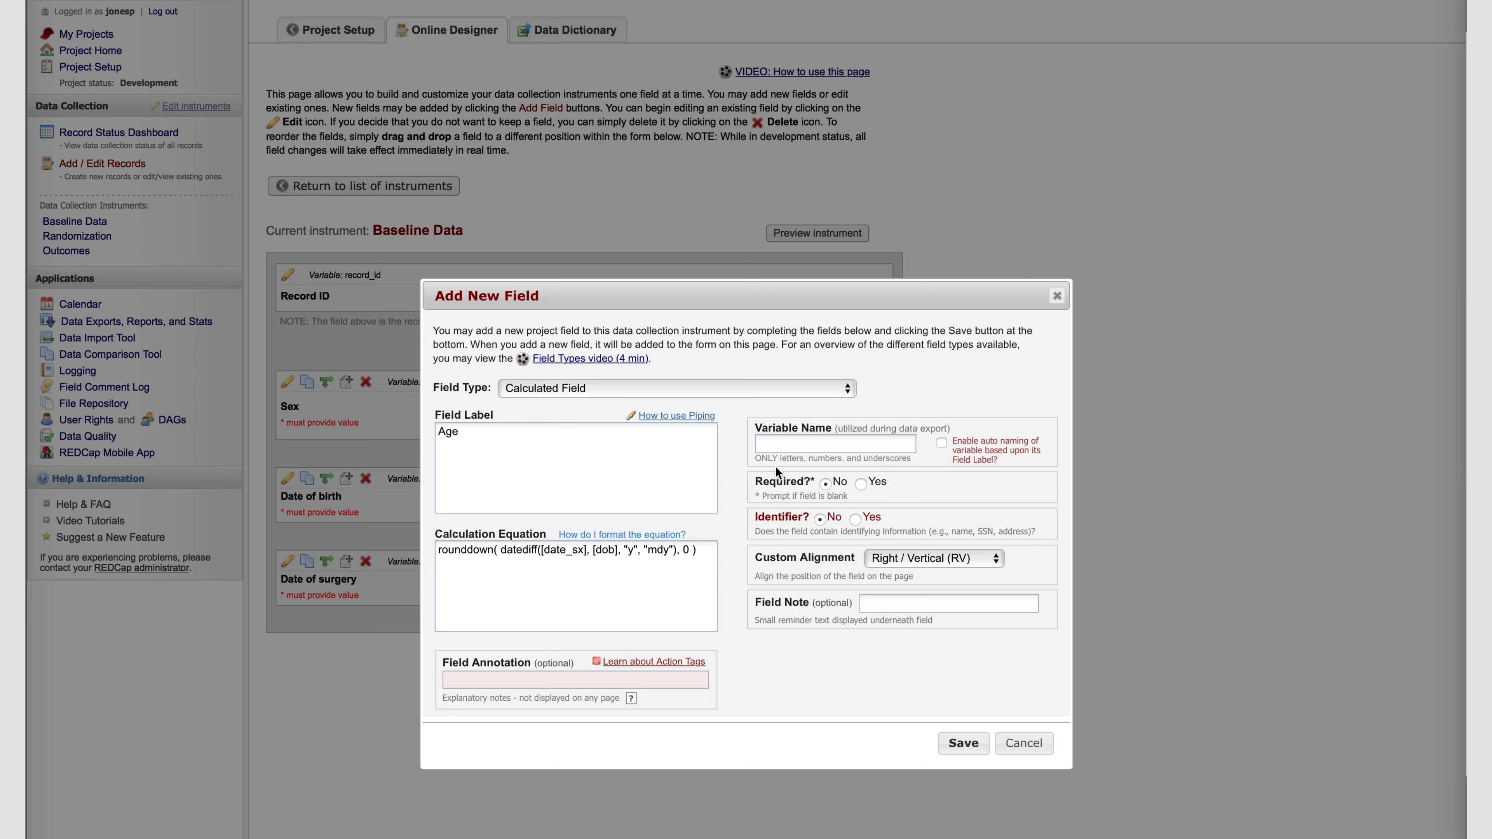
pyautogui.click(807, 444)
pyautogui.click(808, 445)
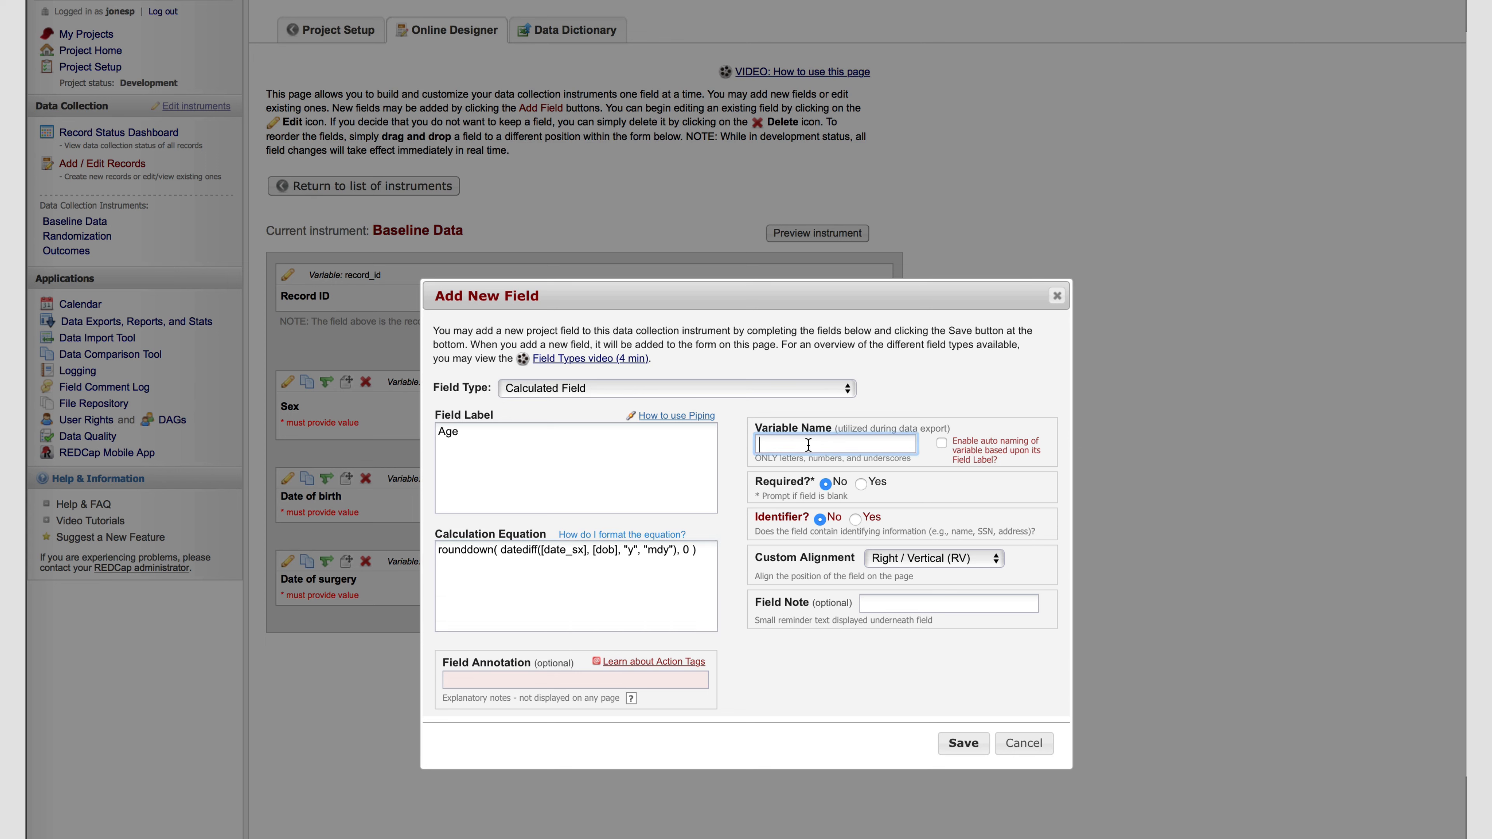
pyautogui.write('age')
pyautogui.click(862, 485)
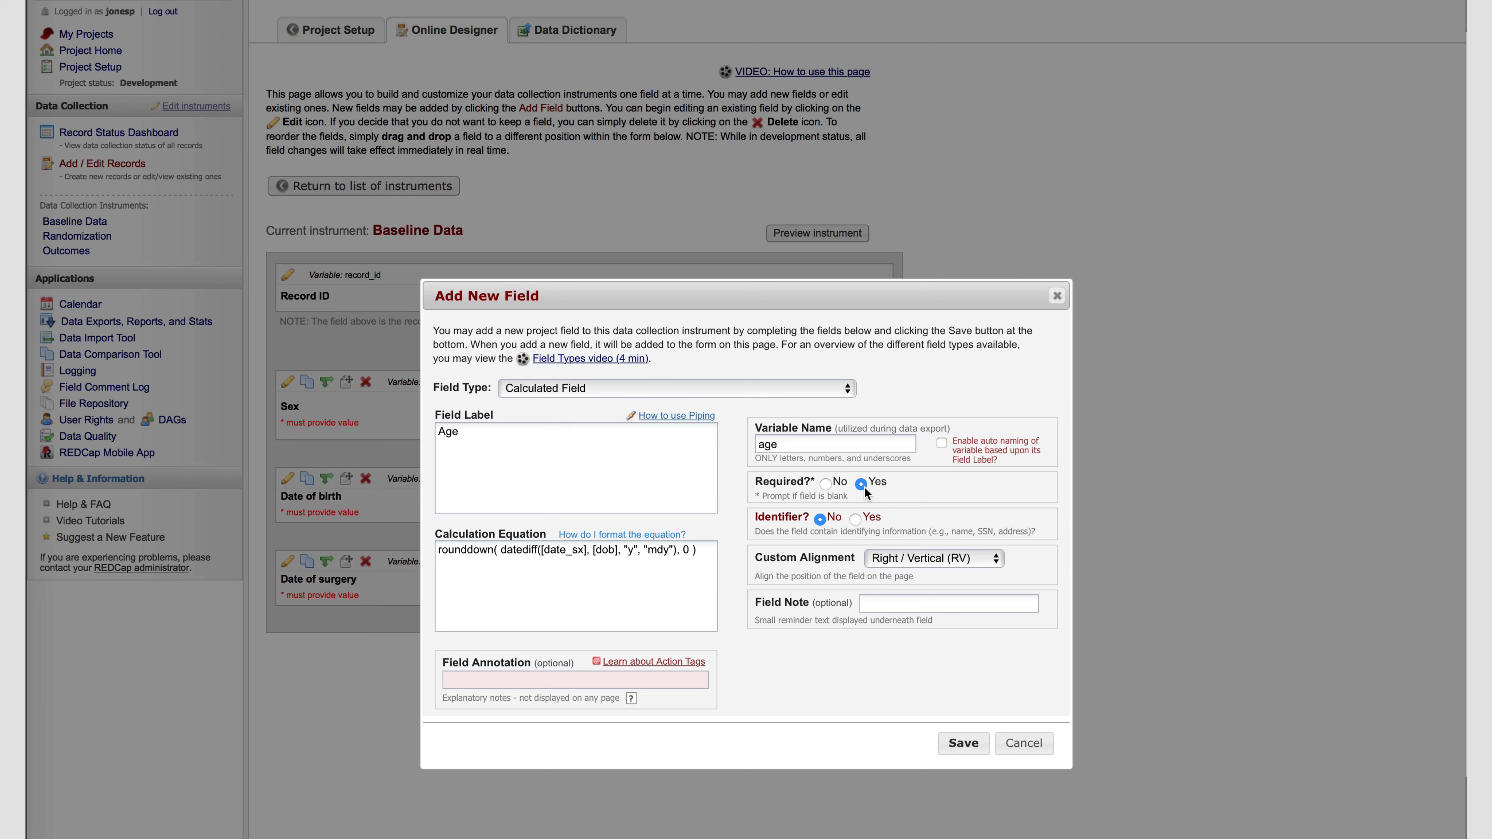
pyautogui.click(964, 743)
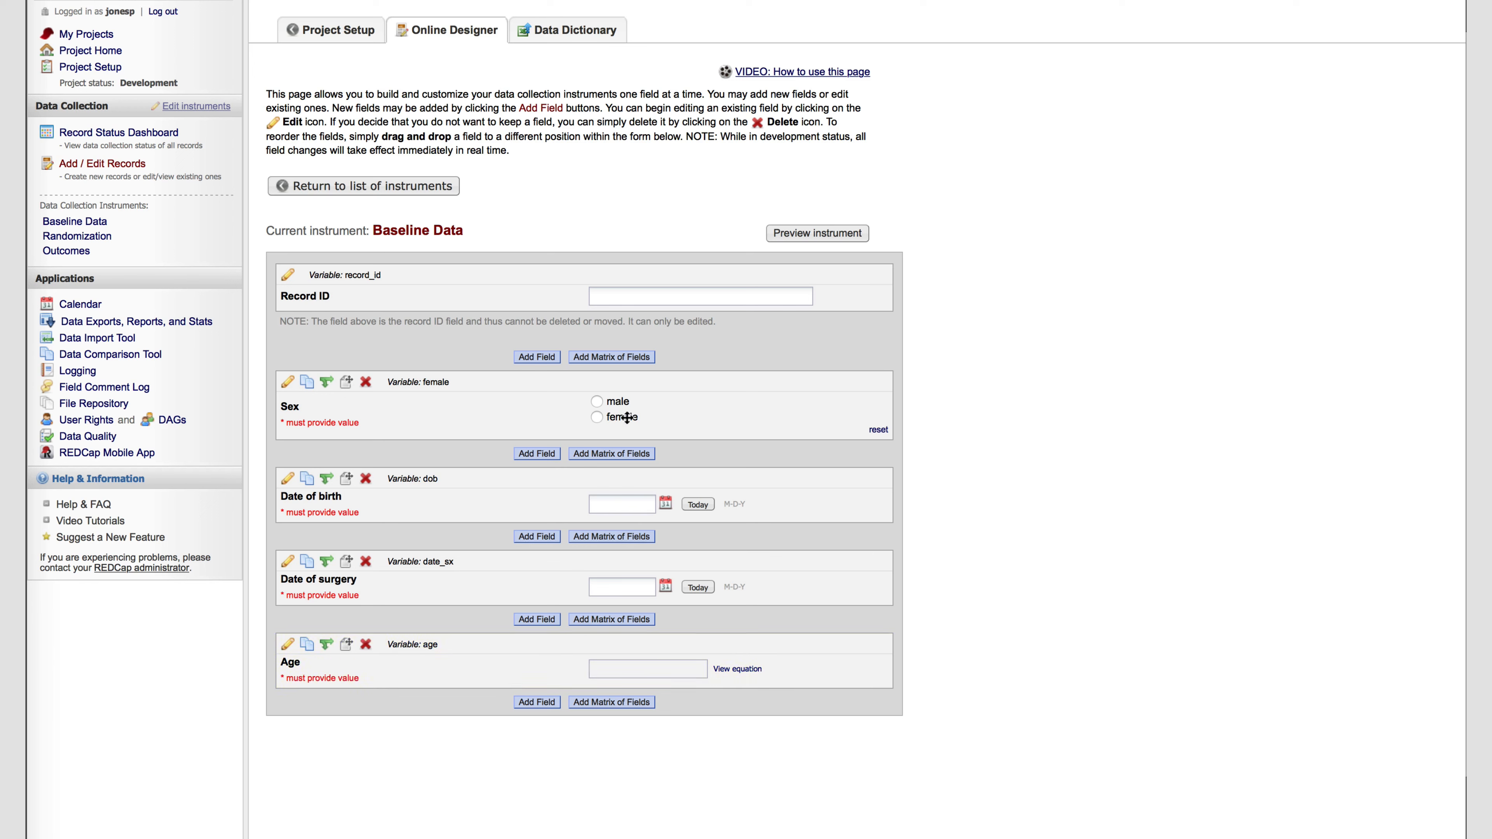
# Begin a new section labelled Demographics between the Record ID and Sex fields, and save it
pyautogui.click(537, 358)
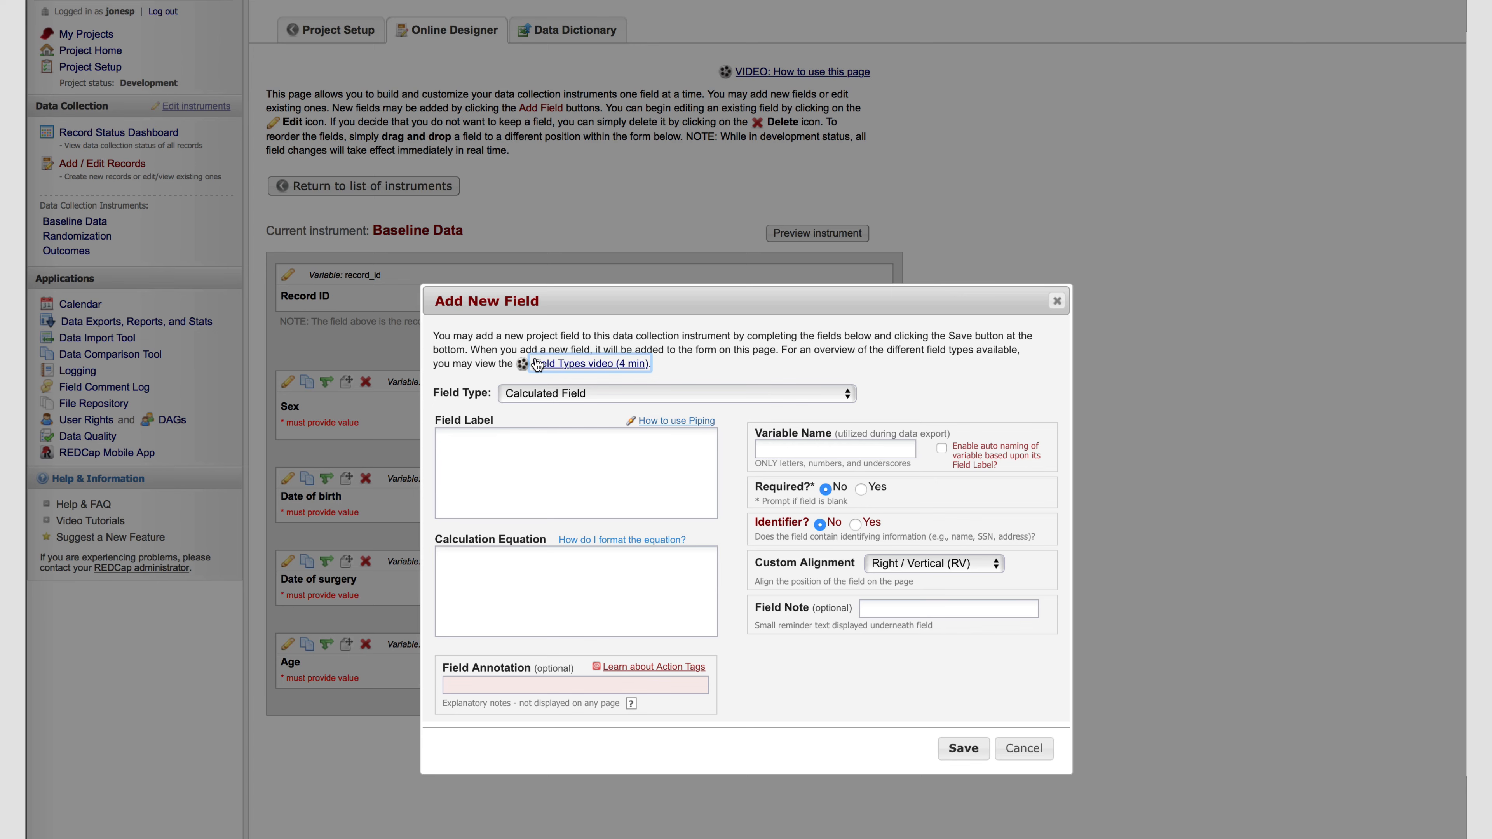
pyautogui.click(534, 393)
pyautogui.click(537, 580)
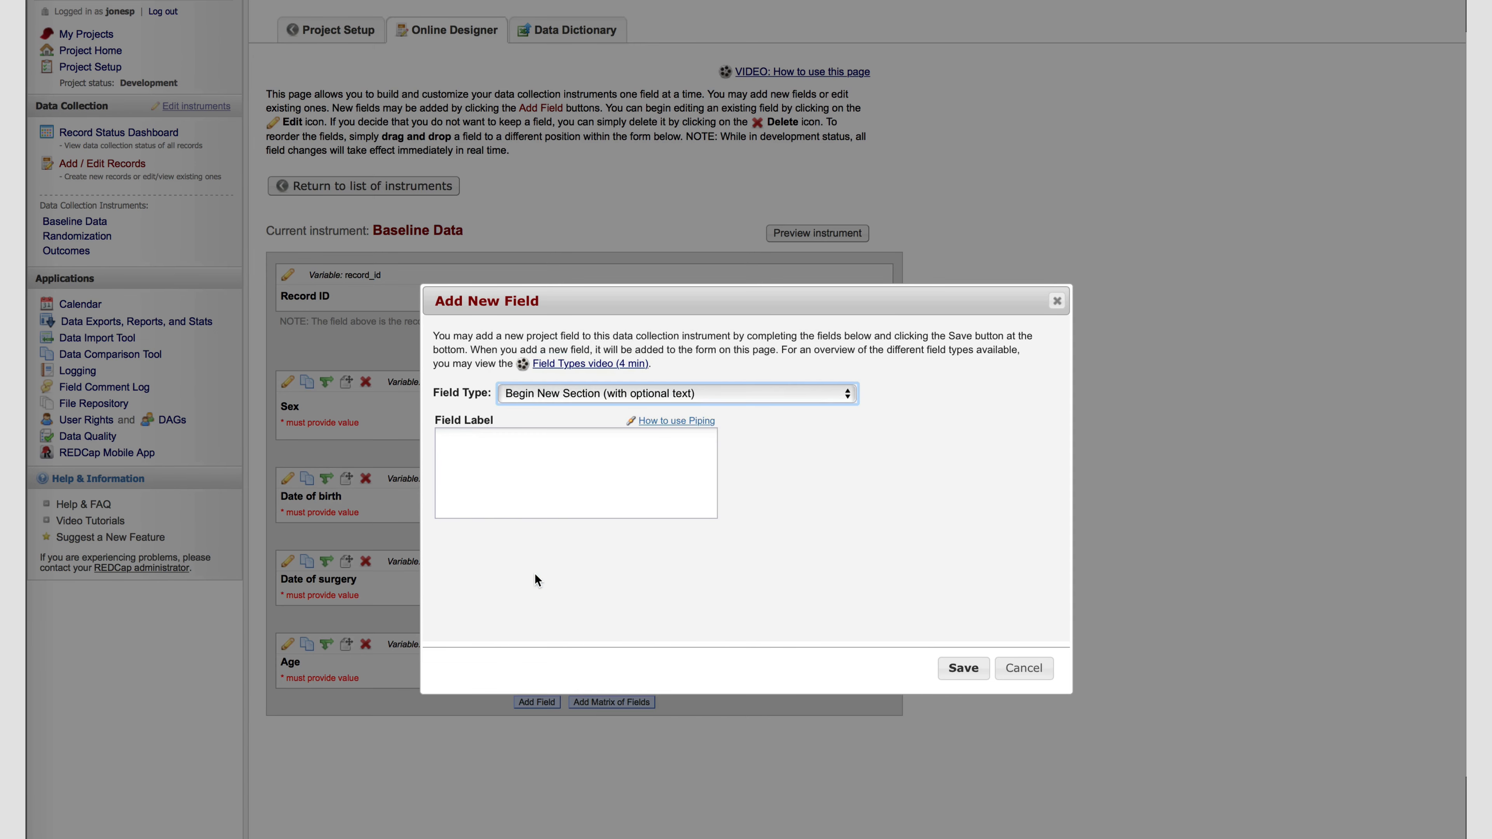
pyautogui.click(512, 481)
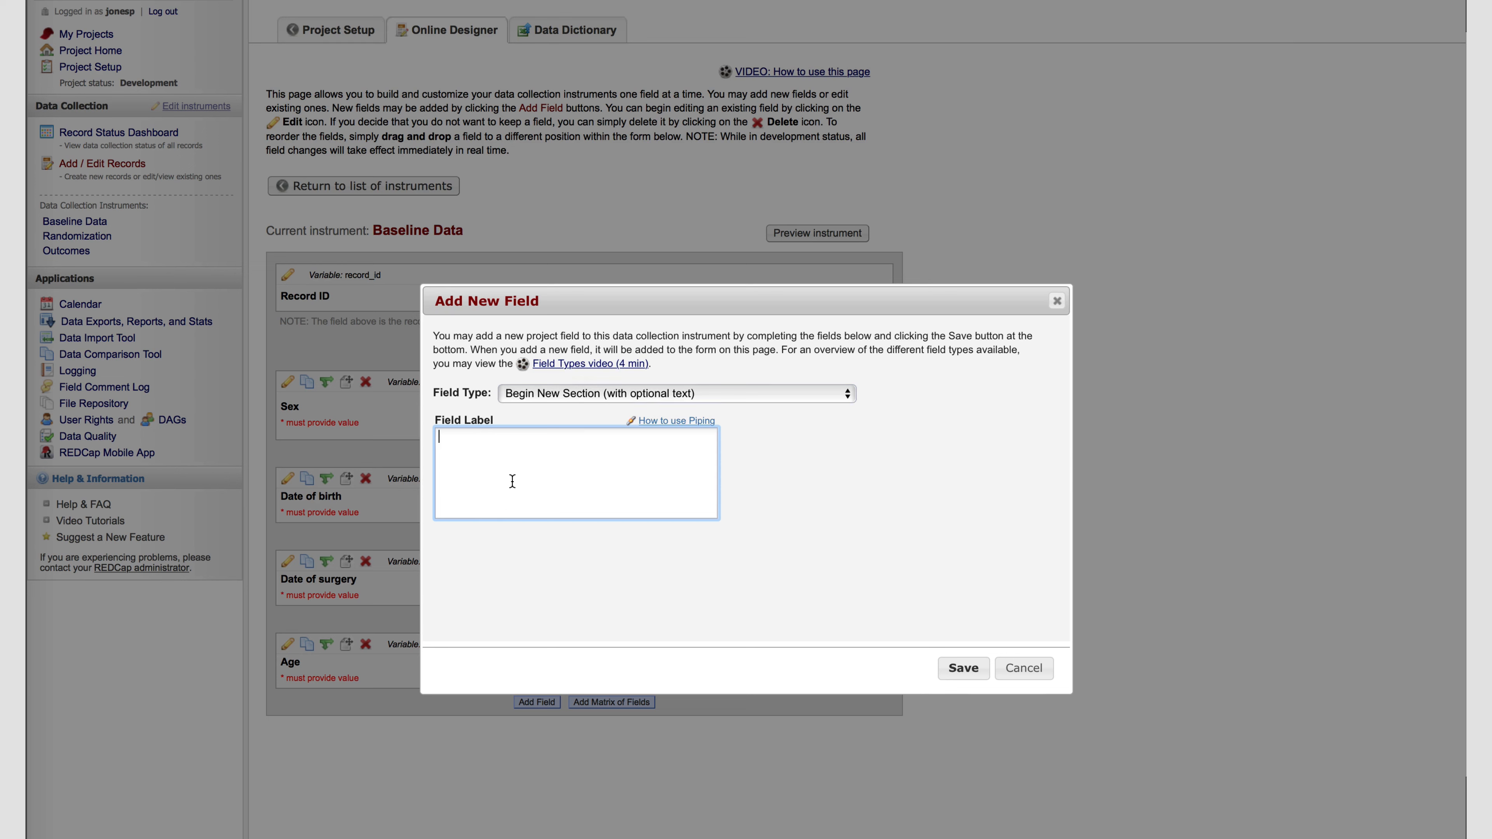
pyautogui.write('Demographics')
pyautogui.click(963, 667)
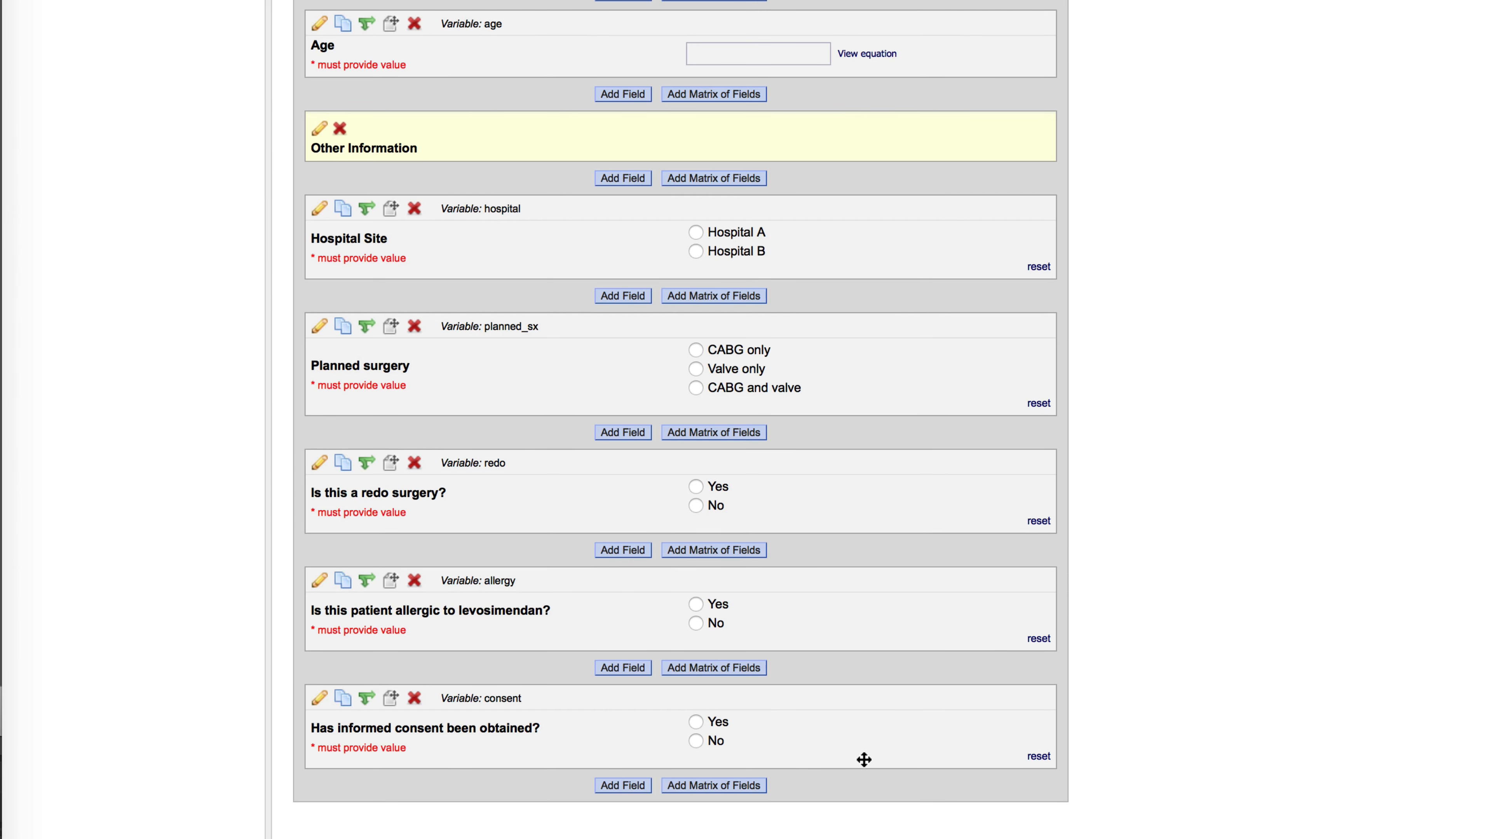
# Leave the Baseline Data instrument and return to the list of data collection instruments
pyautogui.scroll(10, 863, 761)
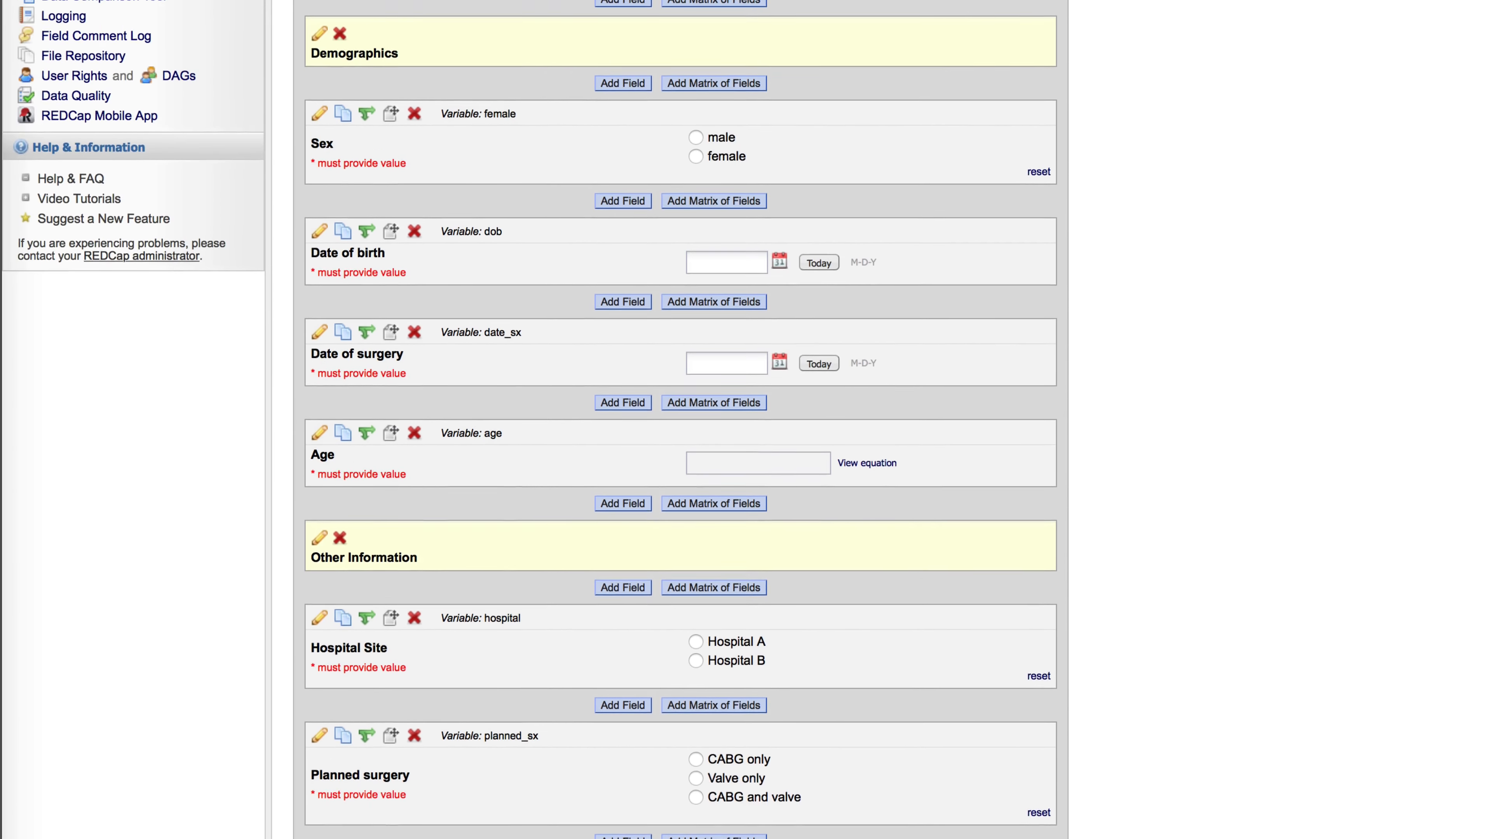
pyautogui.scroll(9, 415, 377)
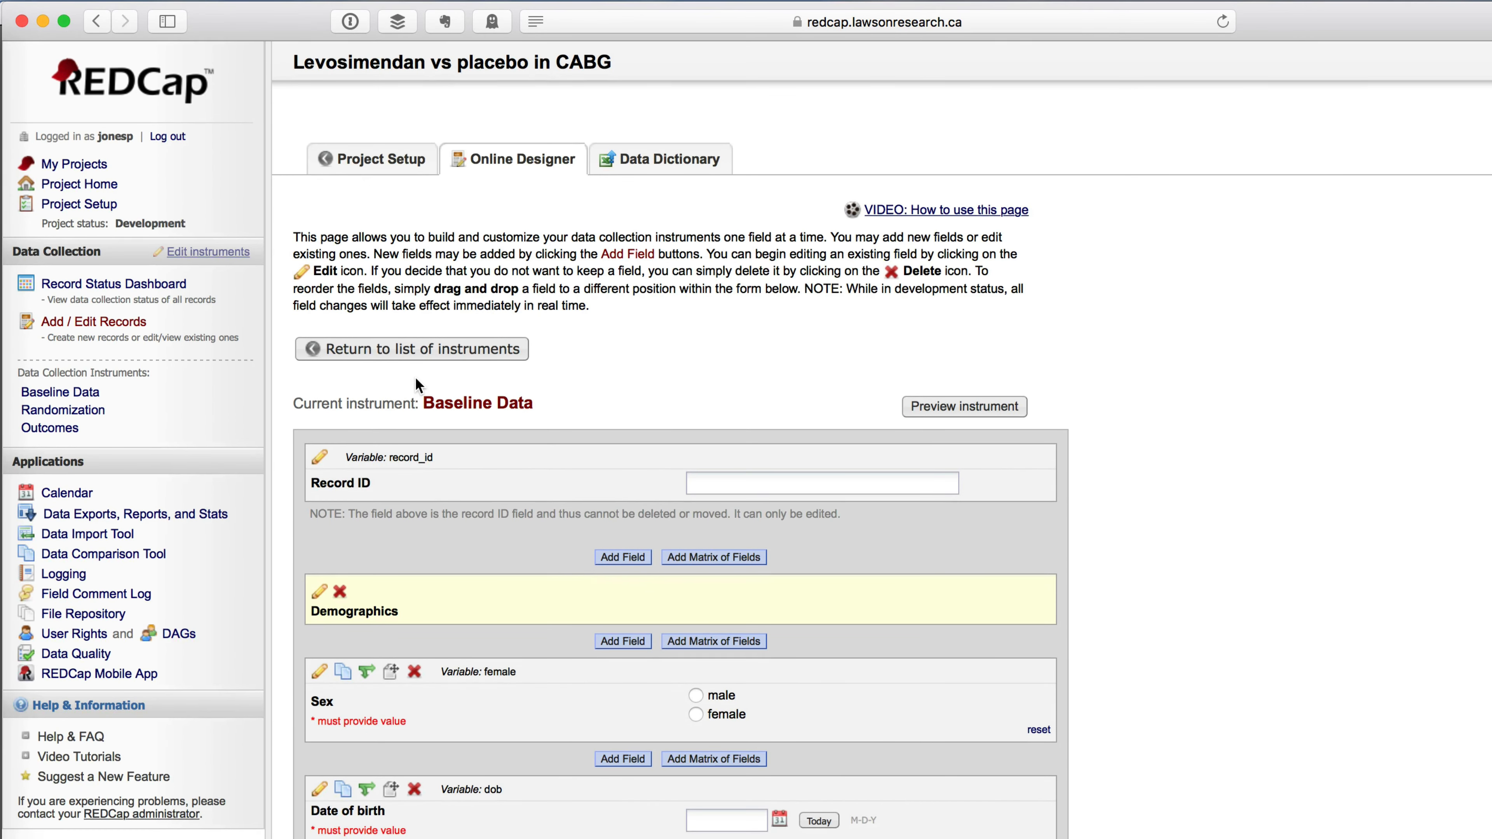
pyautogui.click(407, 359)
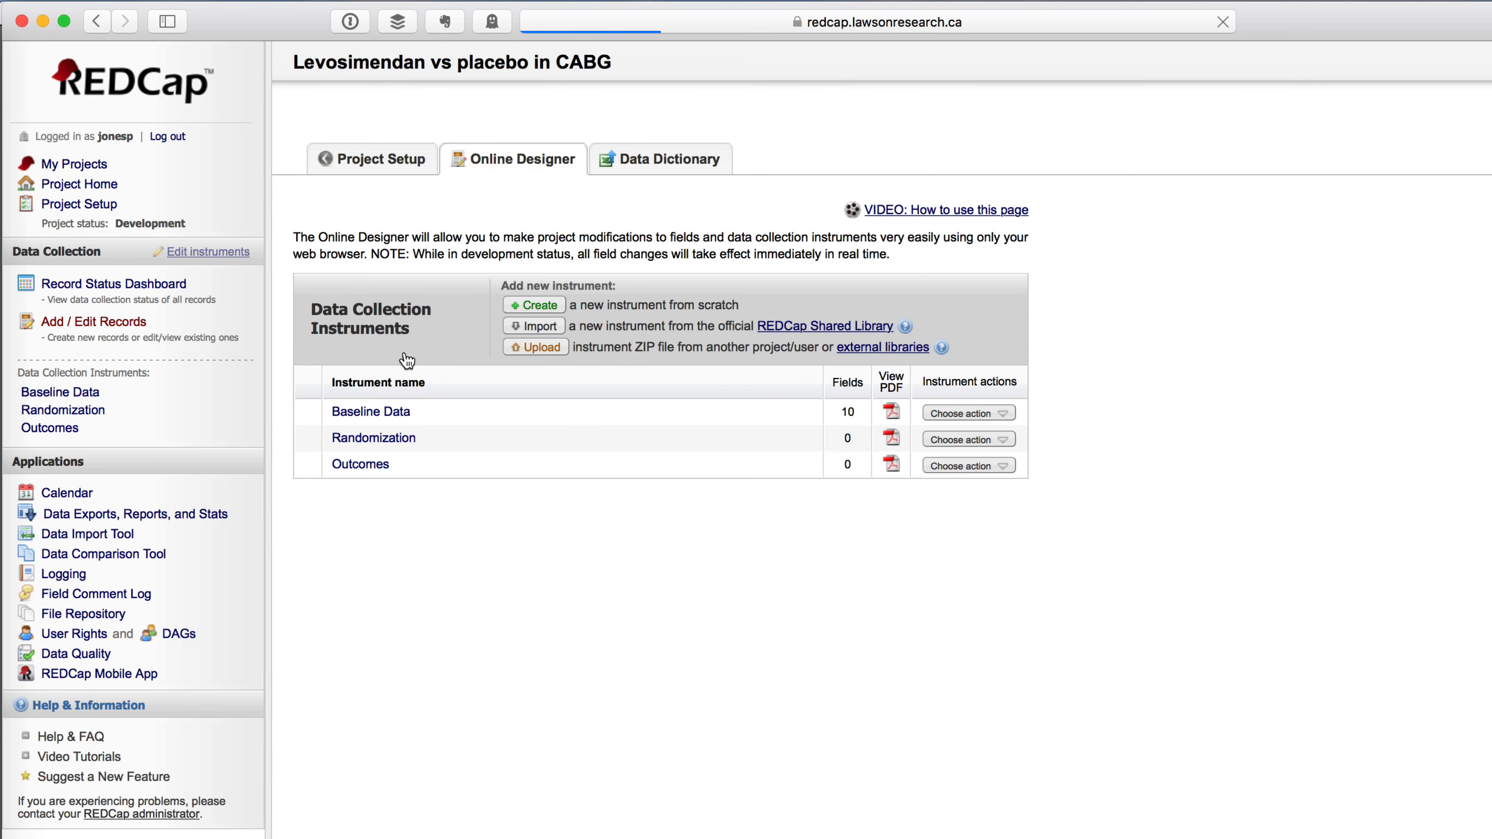
# In the Randomization instrument, define a Yes - No field whose label states criteria appear met and asks to confirm trial eligibility and written informed consent
pyautogui.click(381, 439)
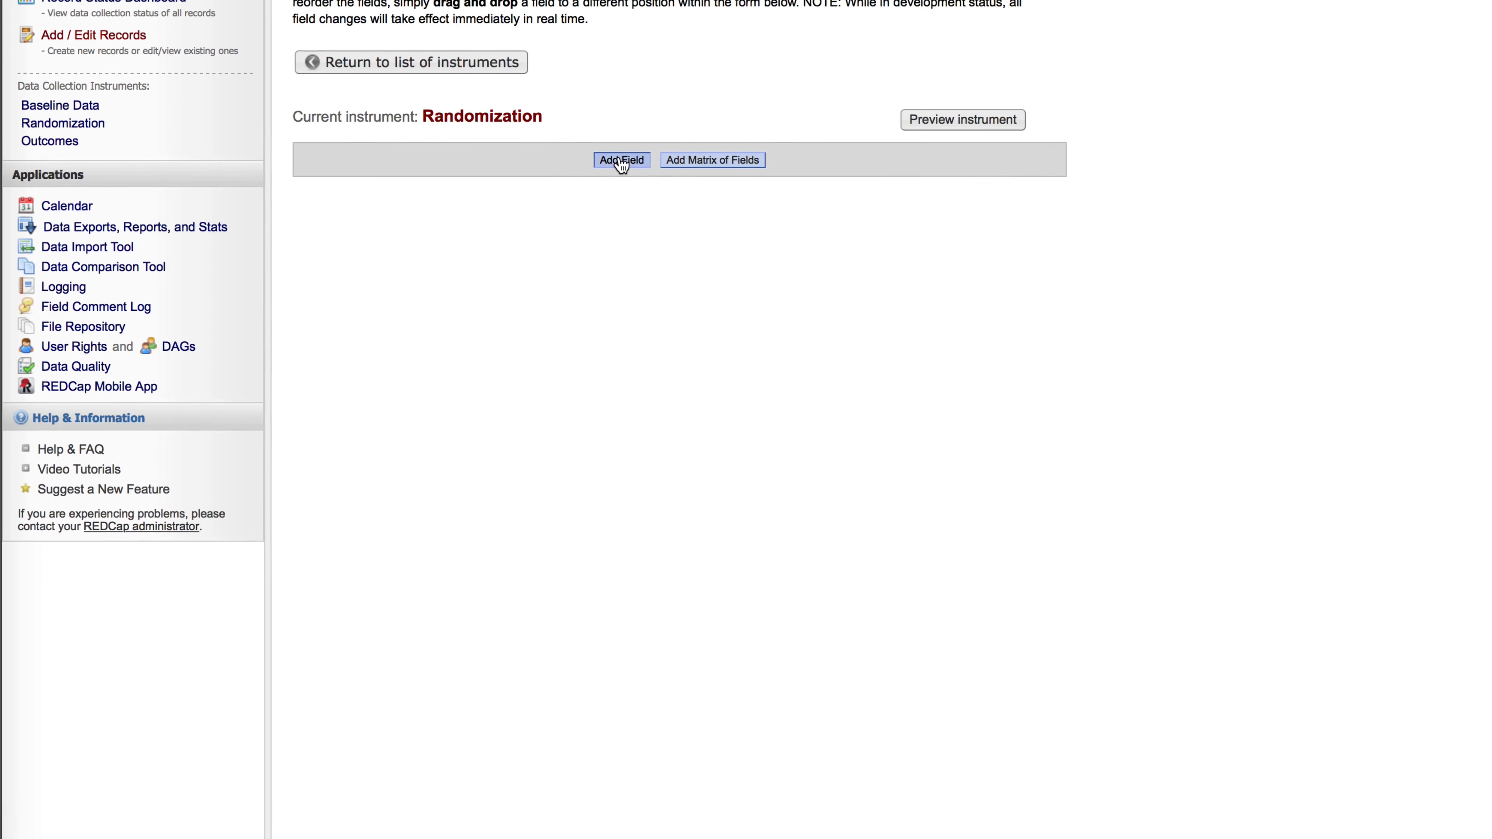
pyautogui.click(621, 148)
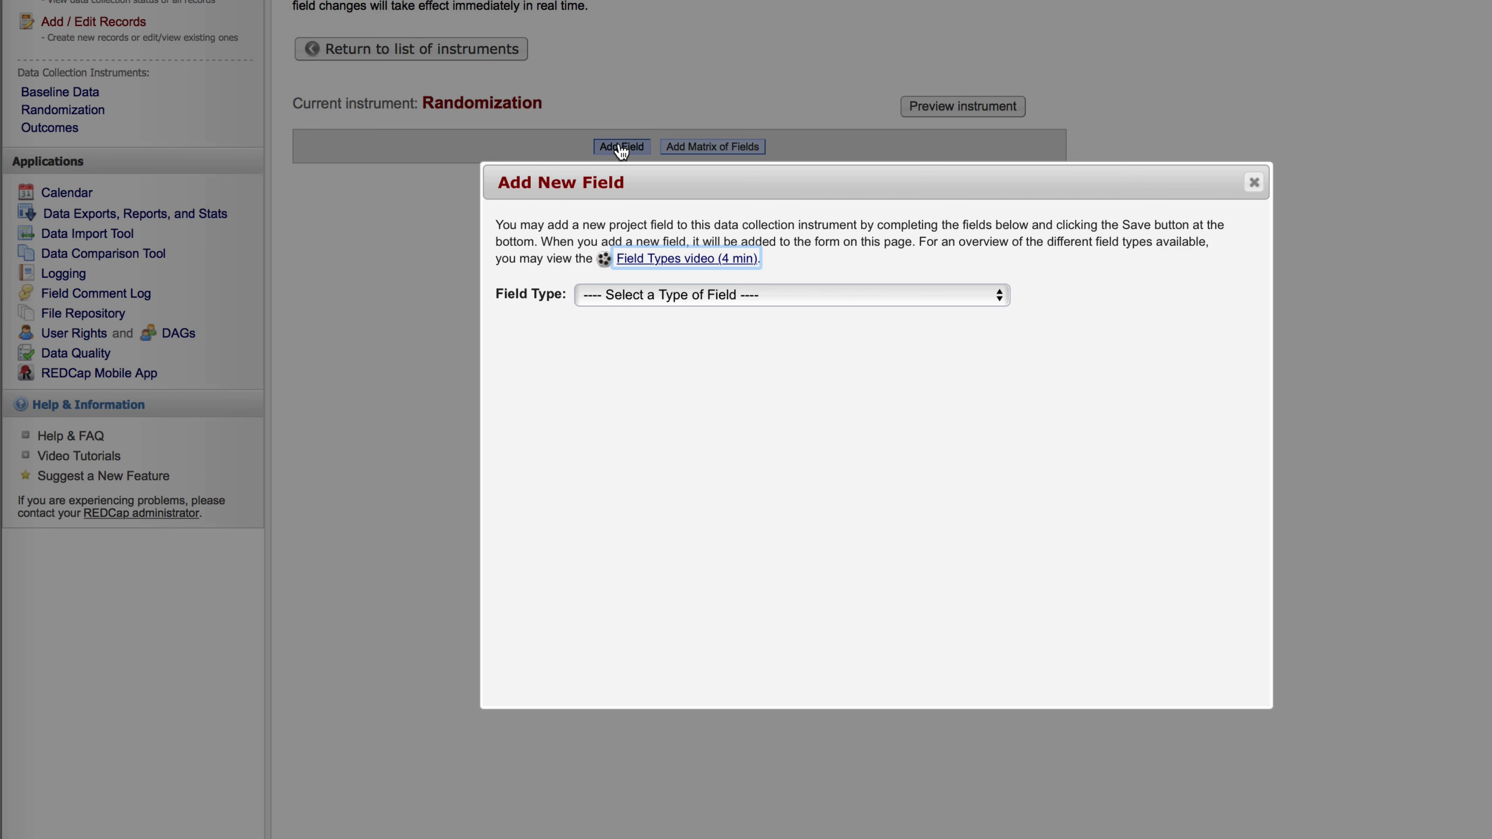
pyautogui.click(609, 297)
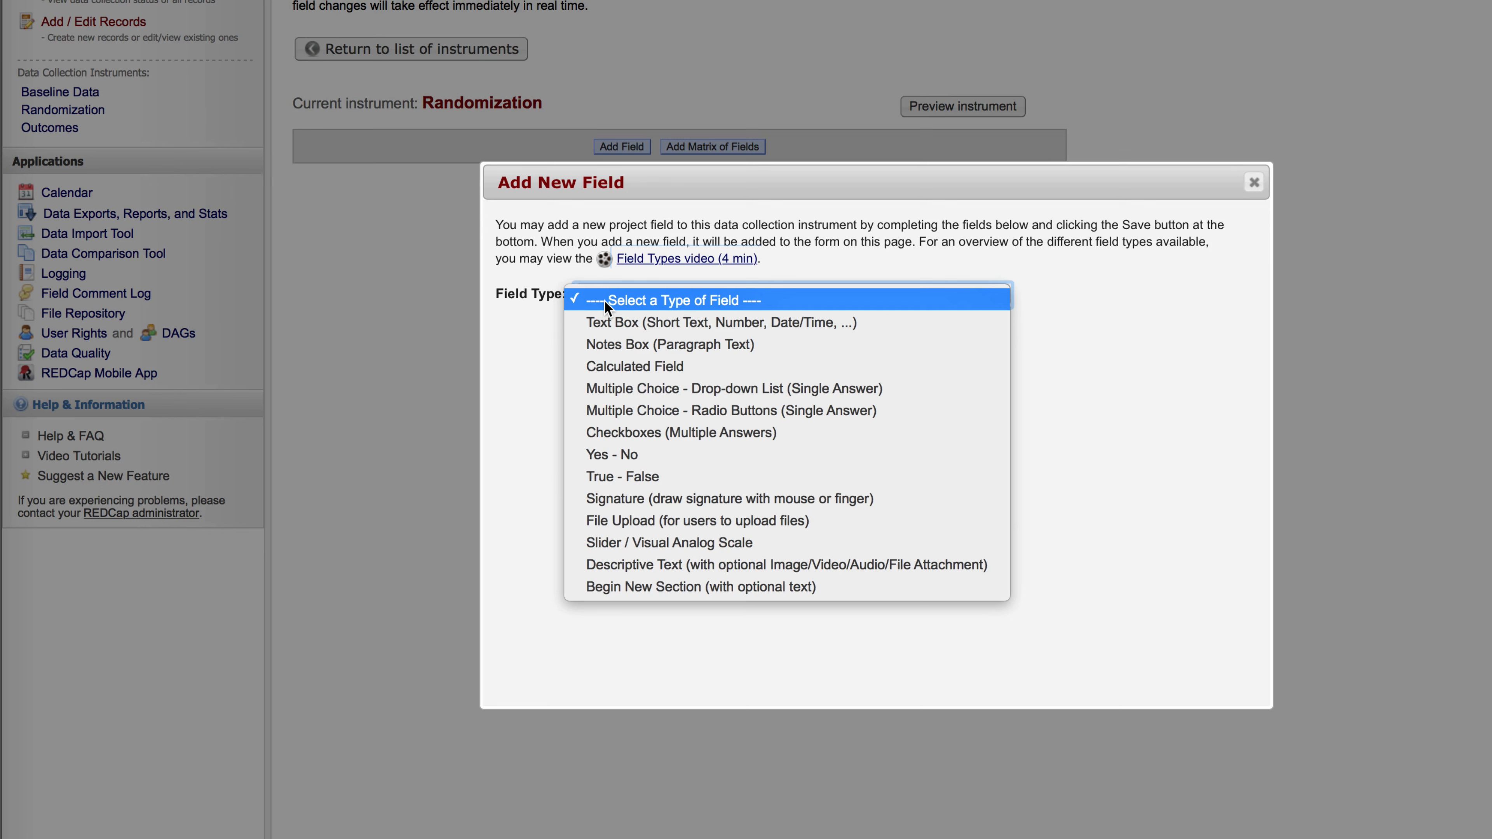
pyautogui.click(611, 454)
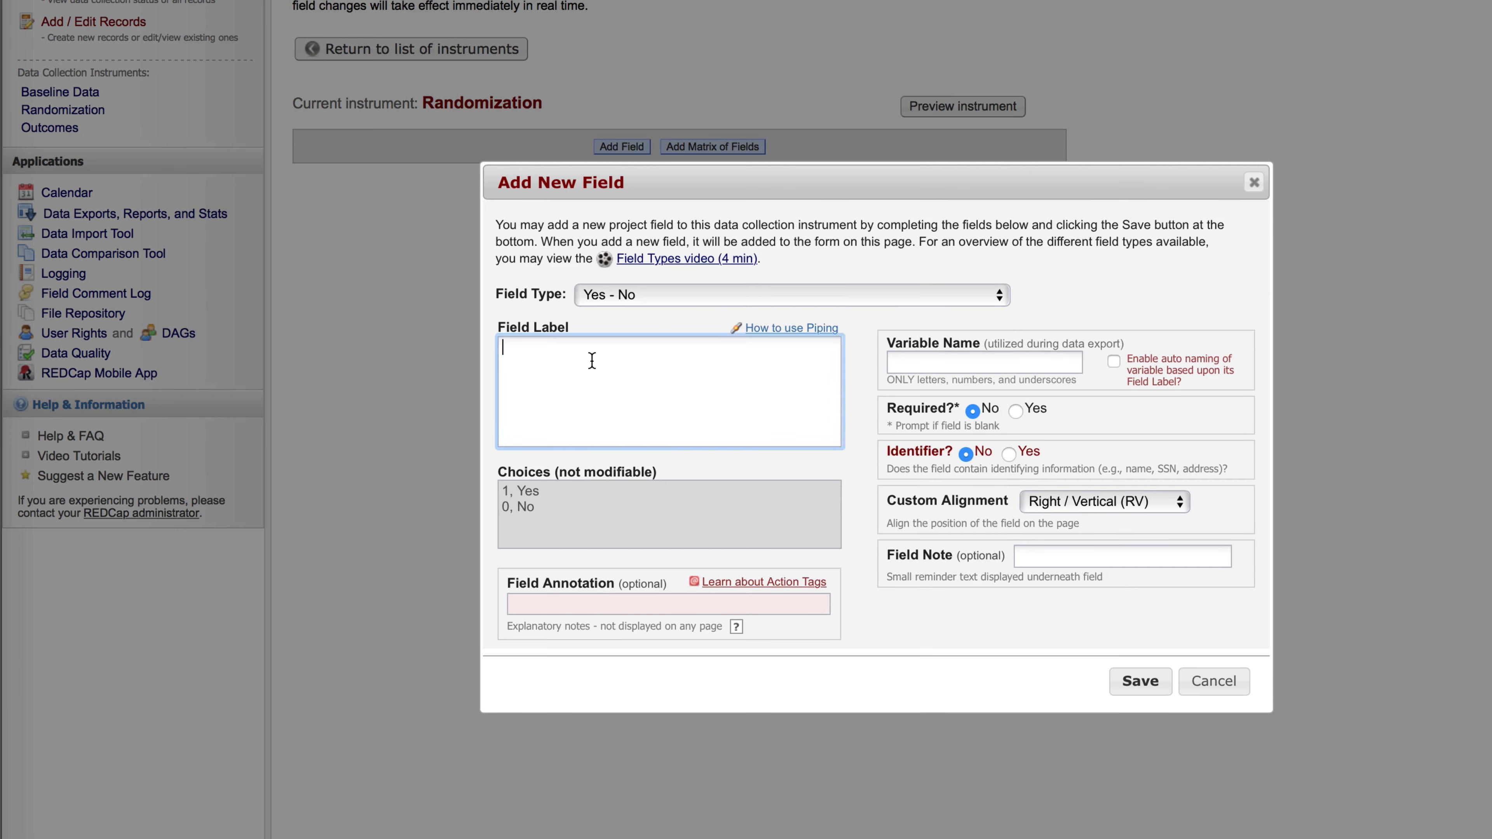
pyautogui.write('It appears that all inclusion criteria have been met and no exclusion criteria have been met. Confirm that the patient is eligible for the trial and that written informed consent has occurred')
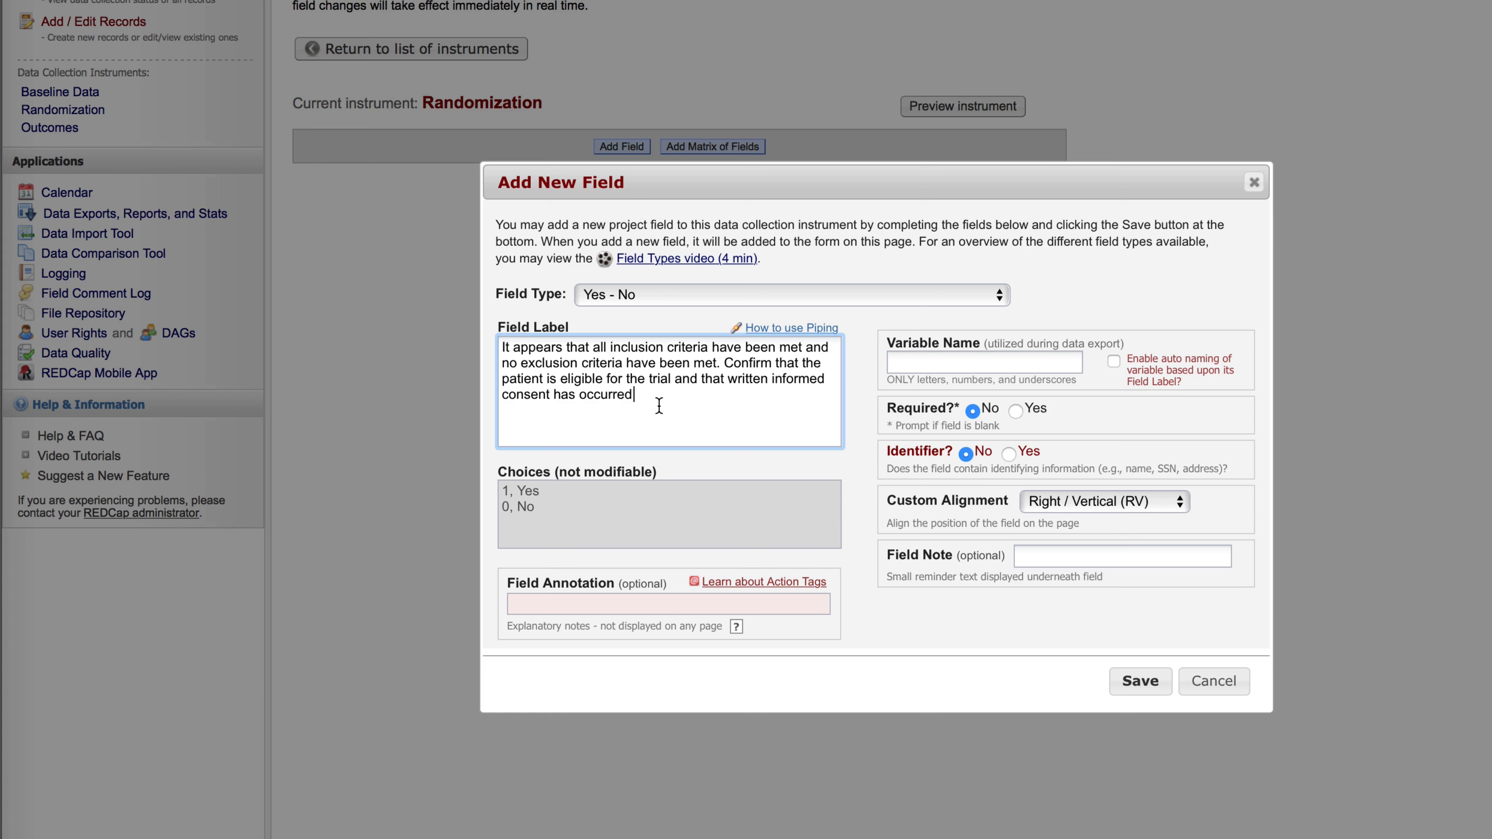
# Give the eligibility confirmation field the variable name confirm, make it required, and save it
pyautogui.click(930, 364)
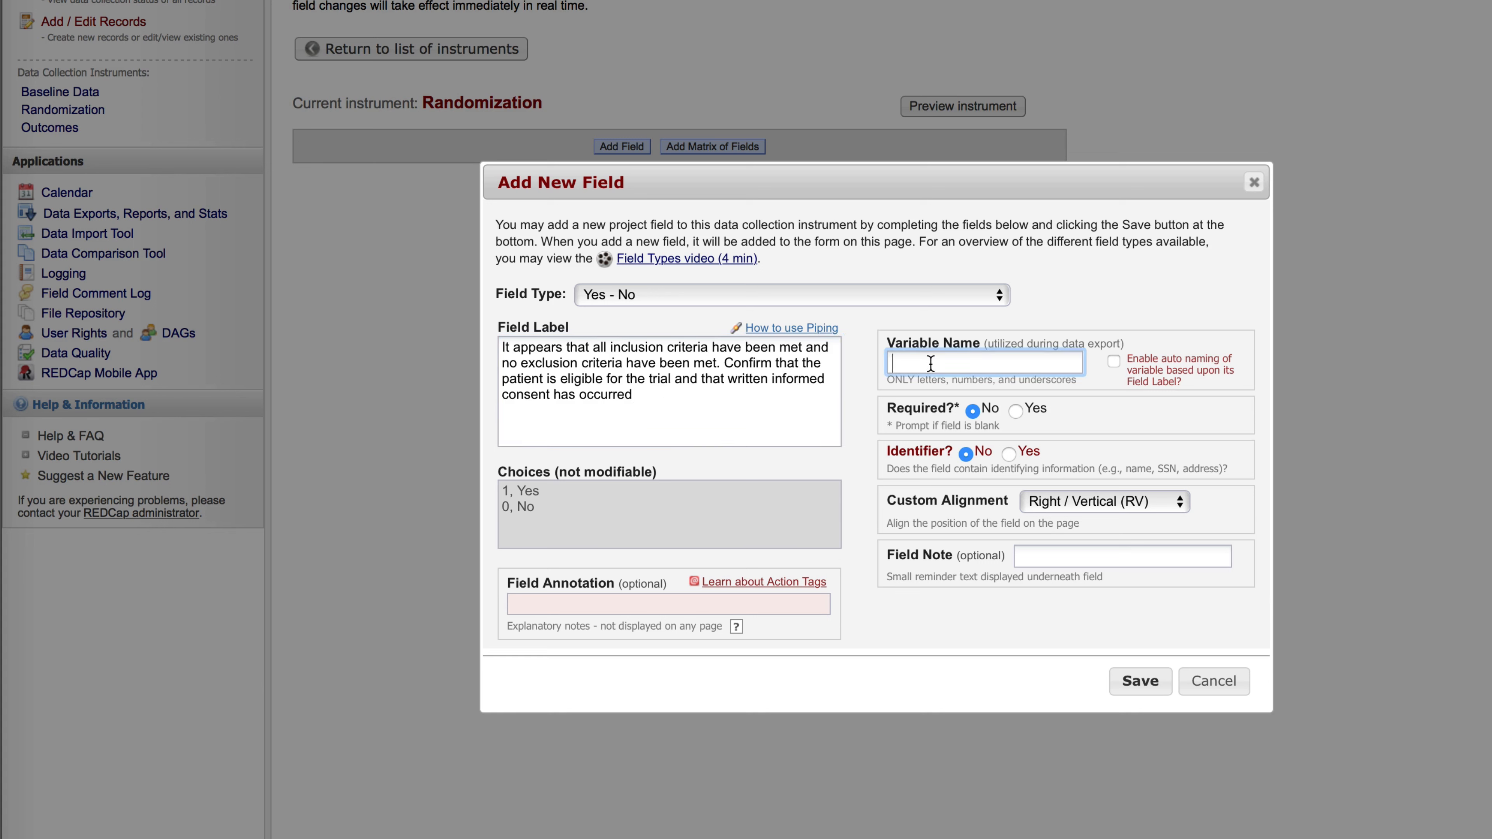
pyautogui.write('confirm')
pyautogui.click(1015, 410)
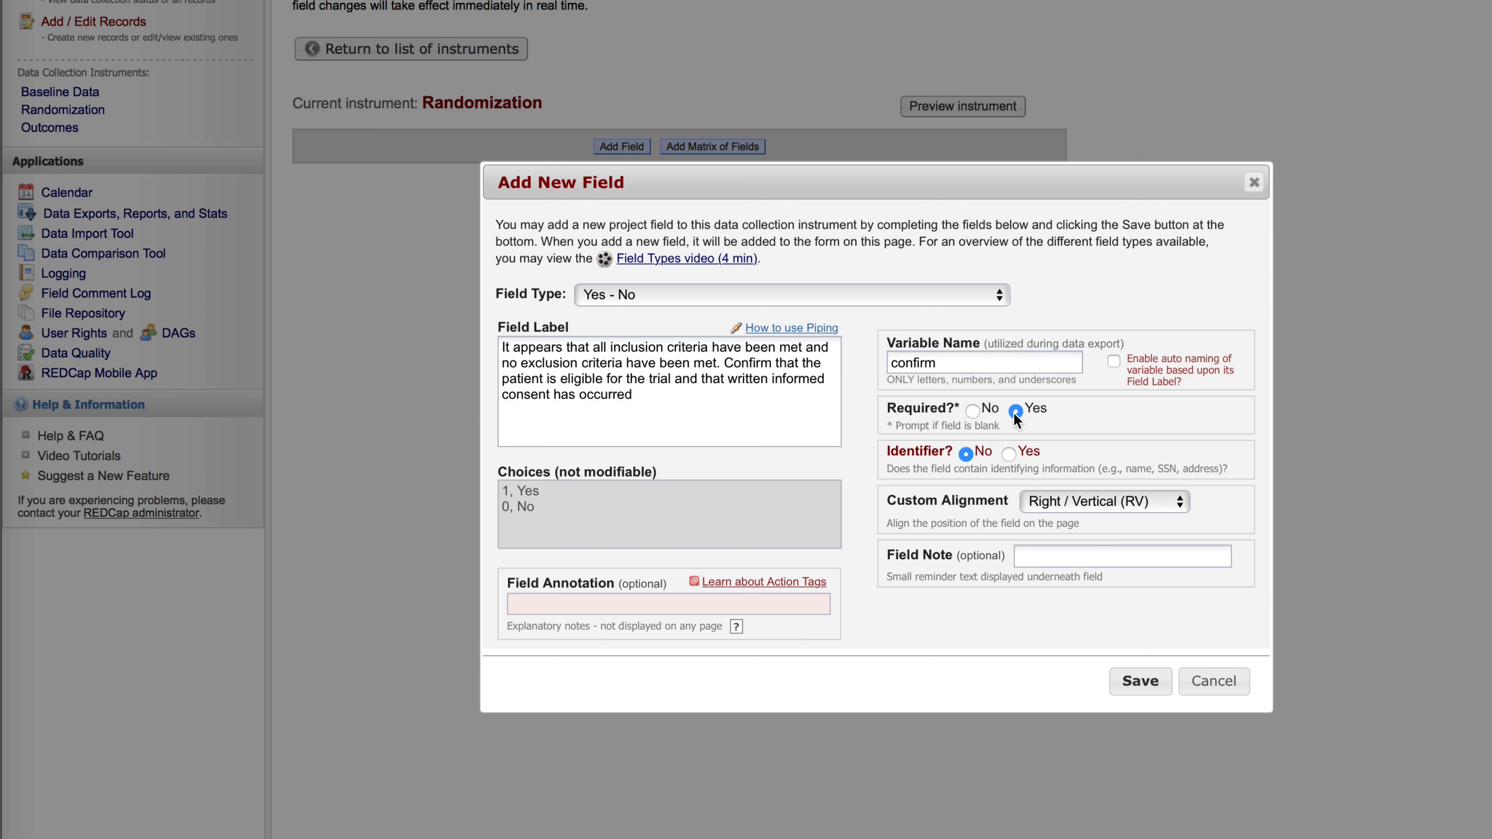
pyautogui.click(1134, 682)
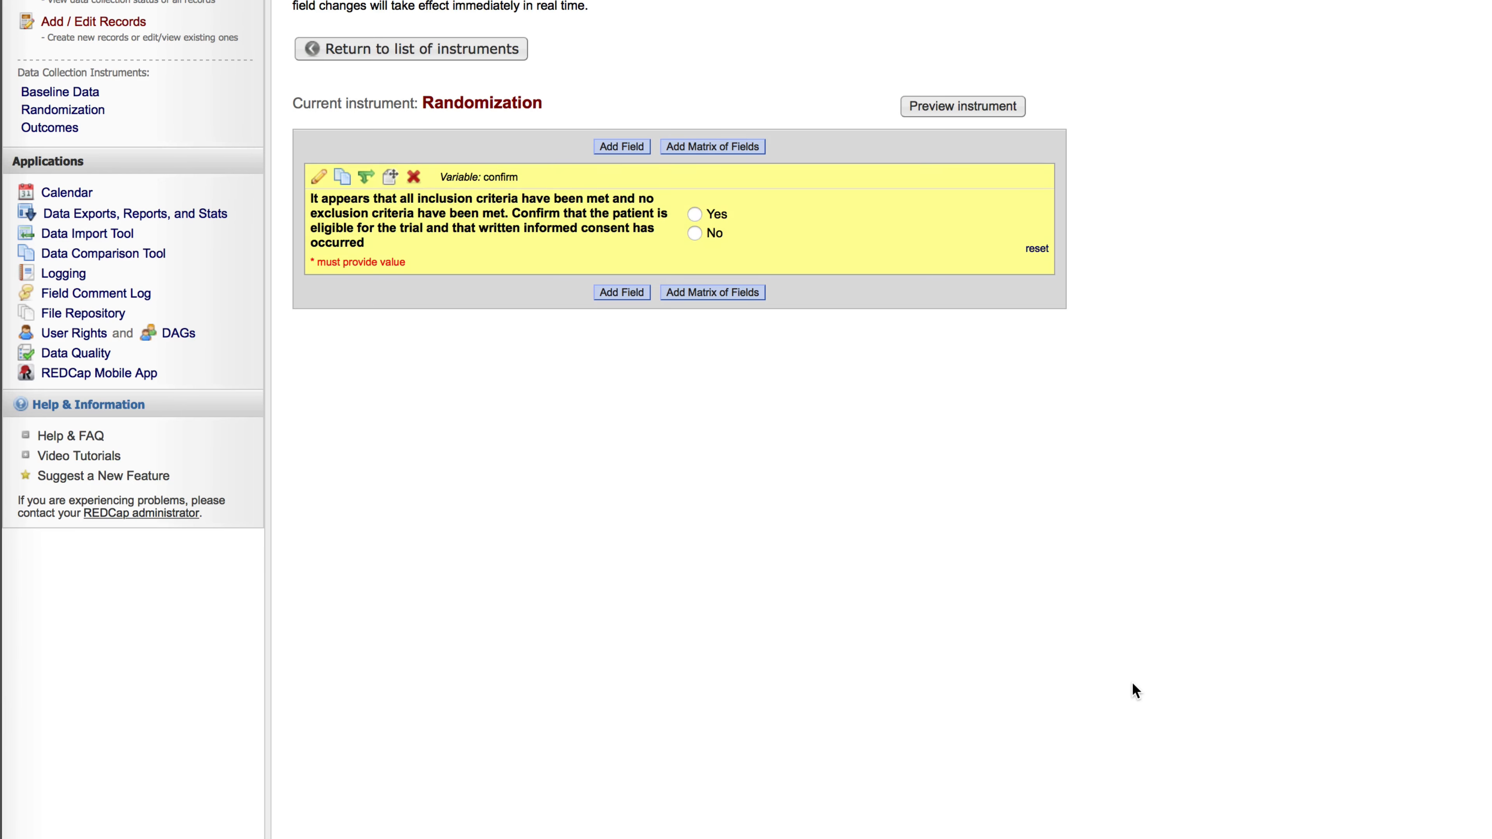
# Define a single-answer radio button field below the confirm field, labelled Group to which the patient has been randomized
pyautogui.click(617, 292)
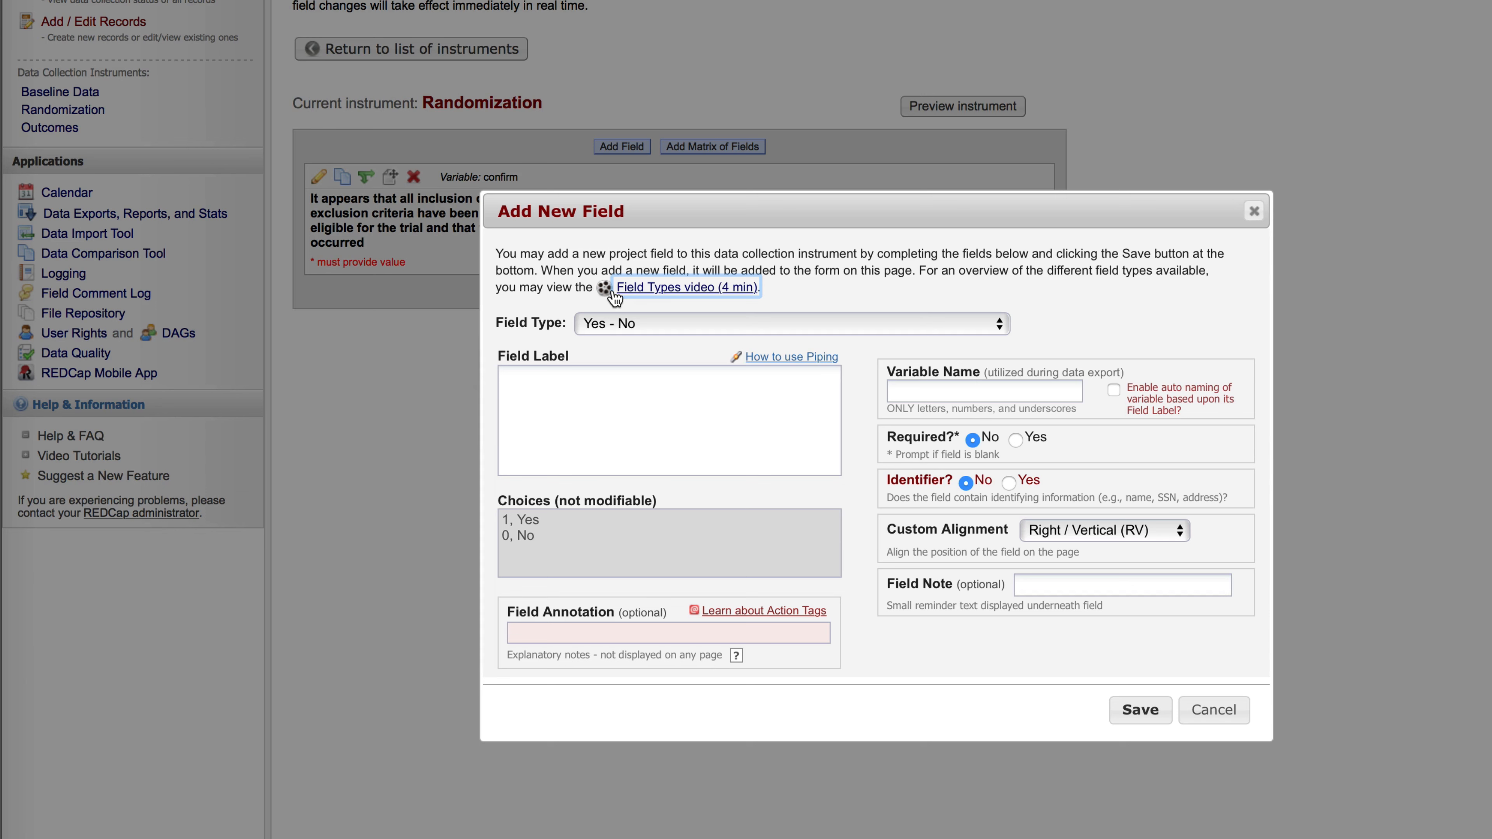
pyautogui.click(610, 325)
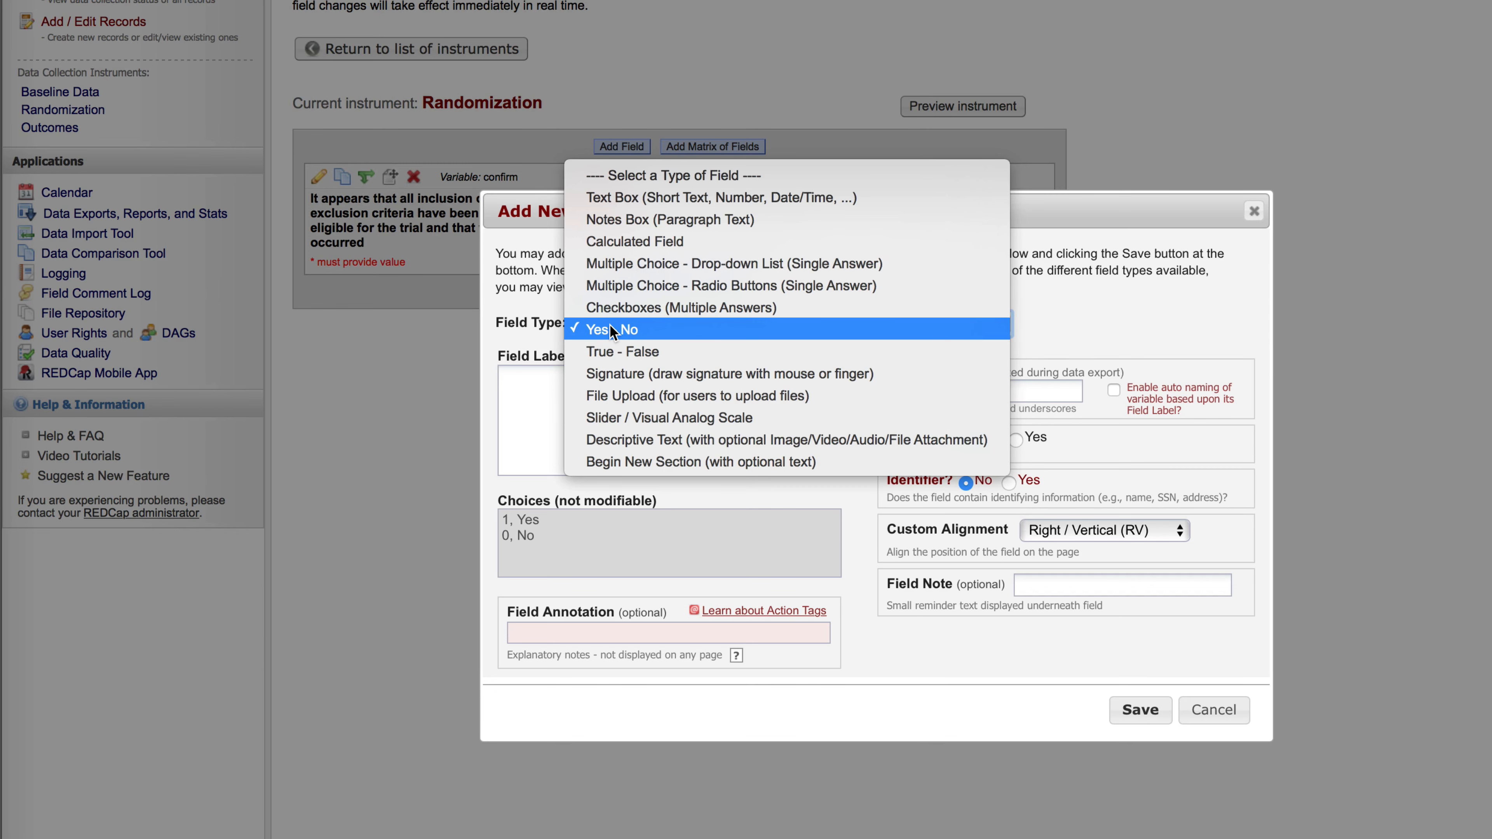
pyautogui.click(617, 288)
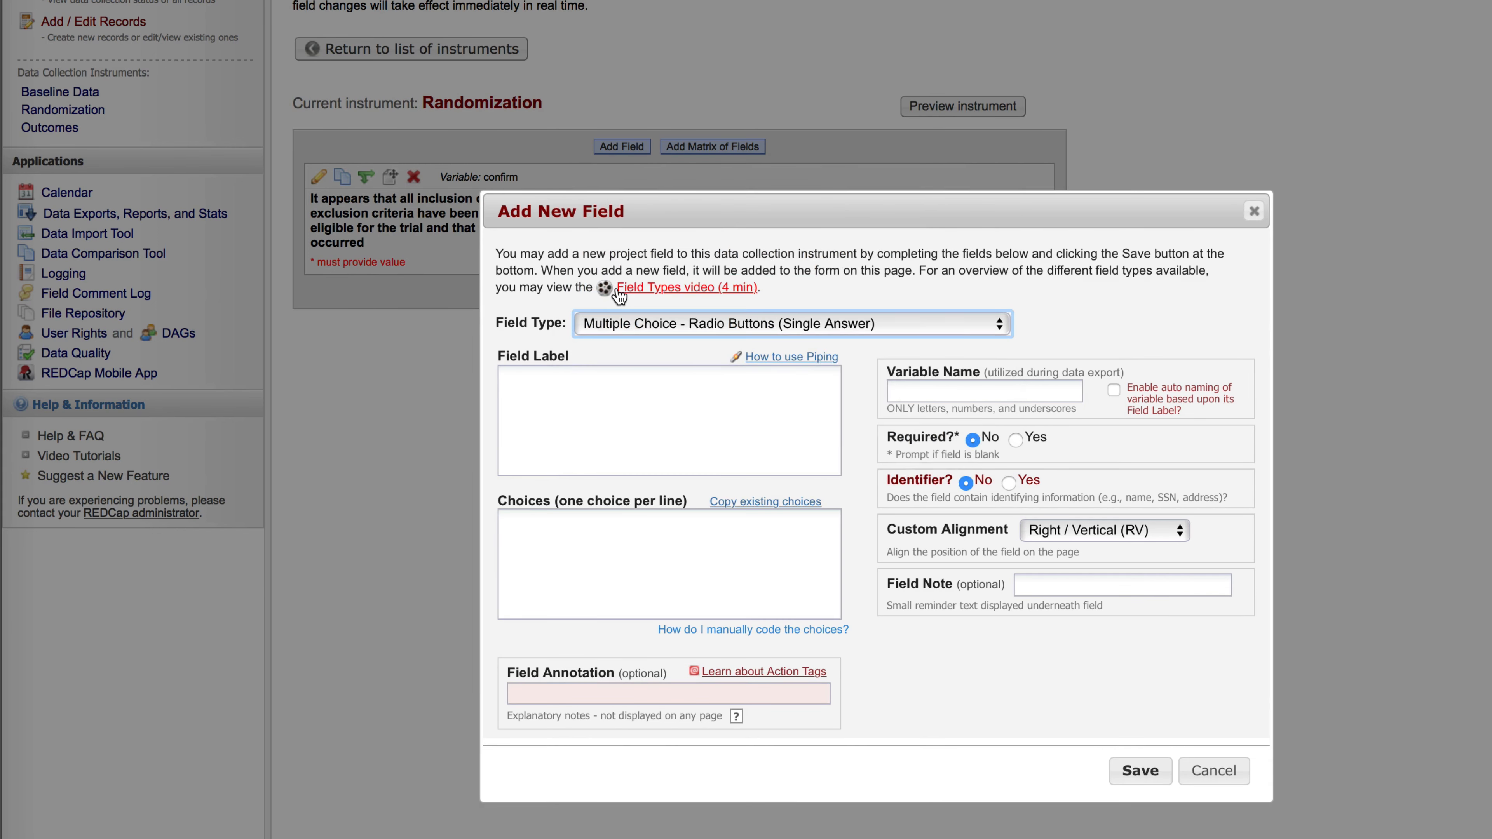
pyautogui.click(583, 405)
pyautogui.write('Group to which the patient has been randomized')
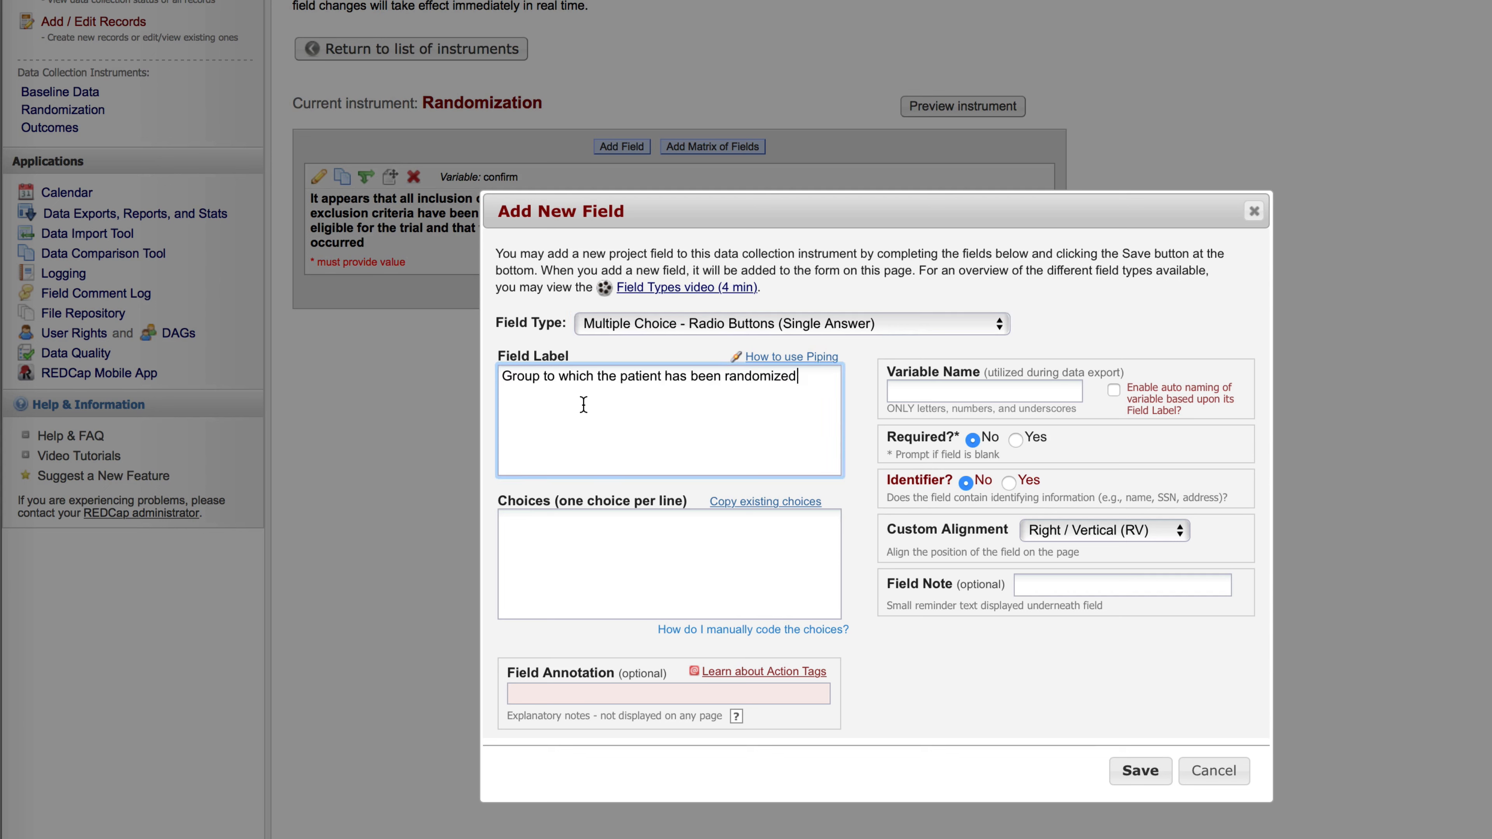
# Enter the randomization group field's coded choices as 1, placebo and 2, levosimendan, one per line
pyautogui.click(568, 561)
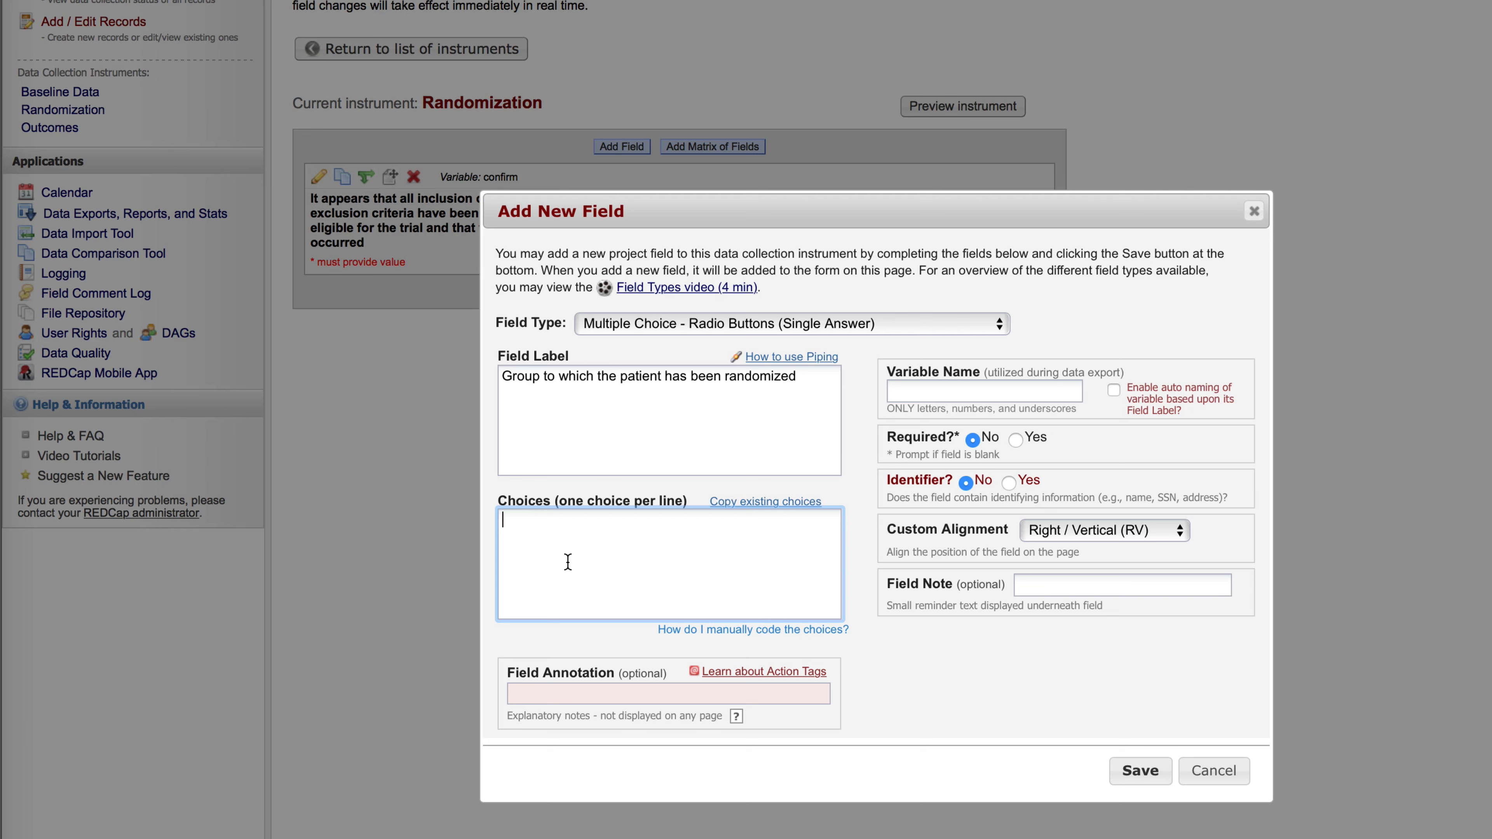
pyautogui.write('1')
pyautogui.write(', ')
pyautogui.write('placebo ')
pyautogui.write('2, lev')
pyautogui.write('osimendan')
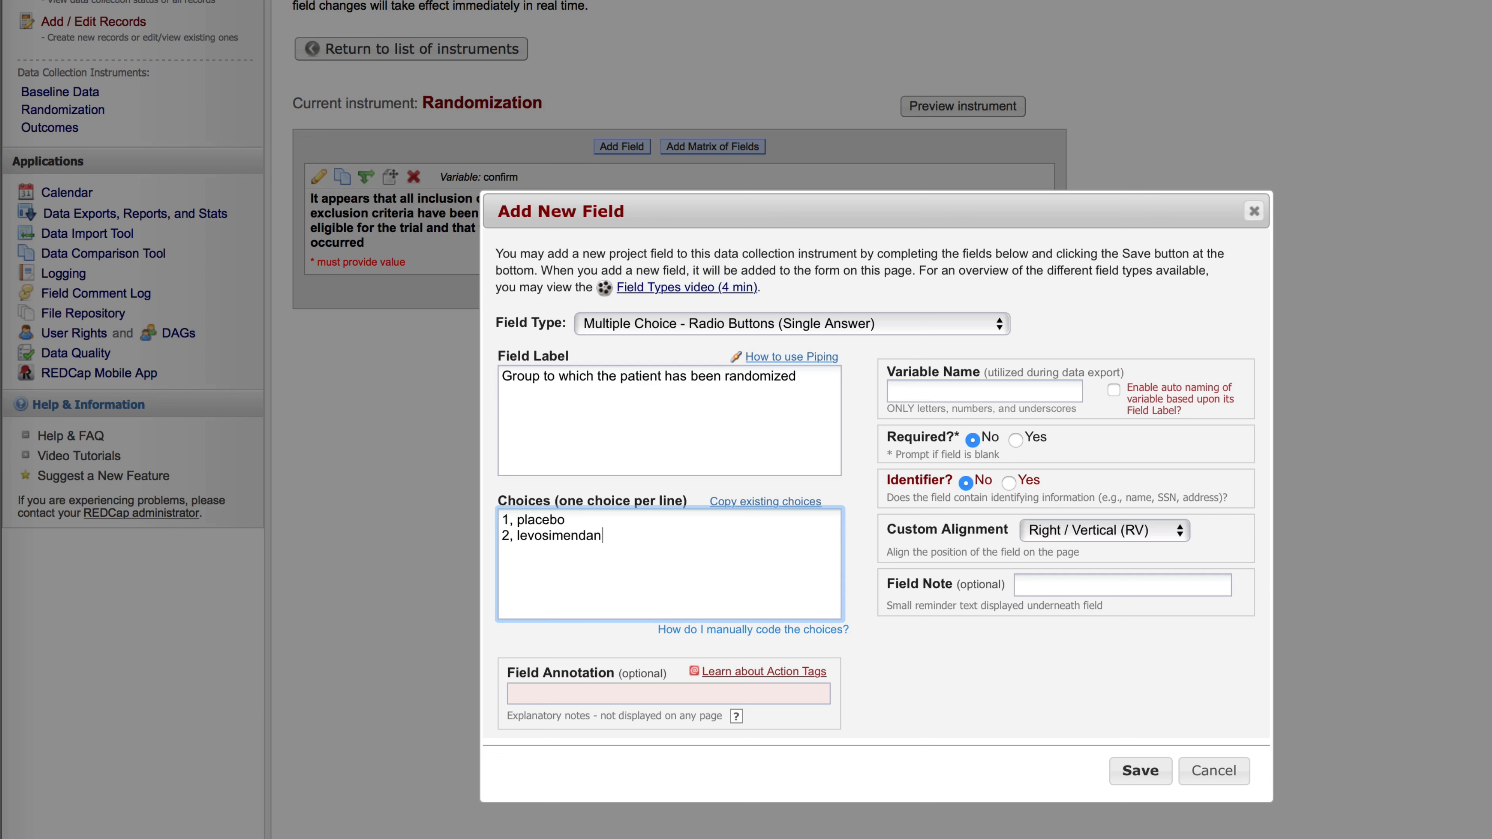
# Give the randomization group field the variable name treat, make it required, and save it
pyautogui.click(924, 390)
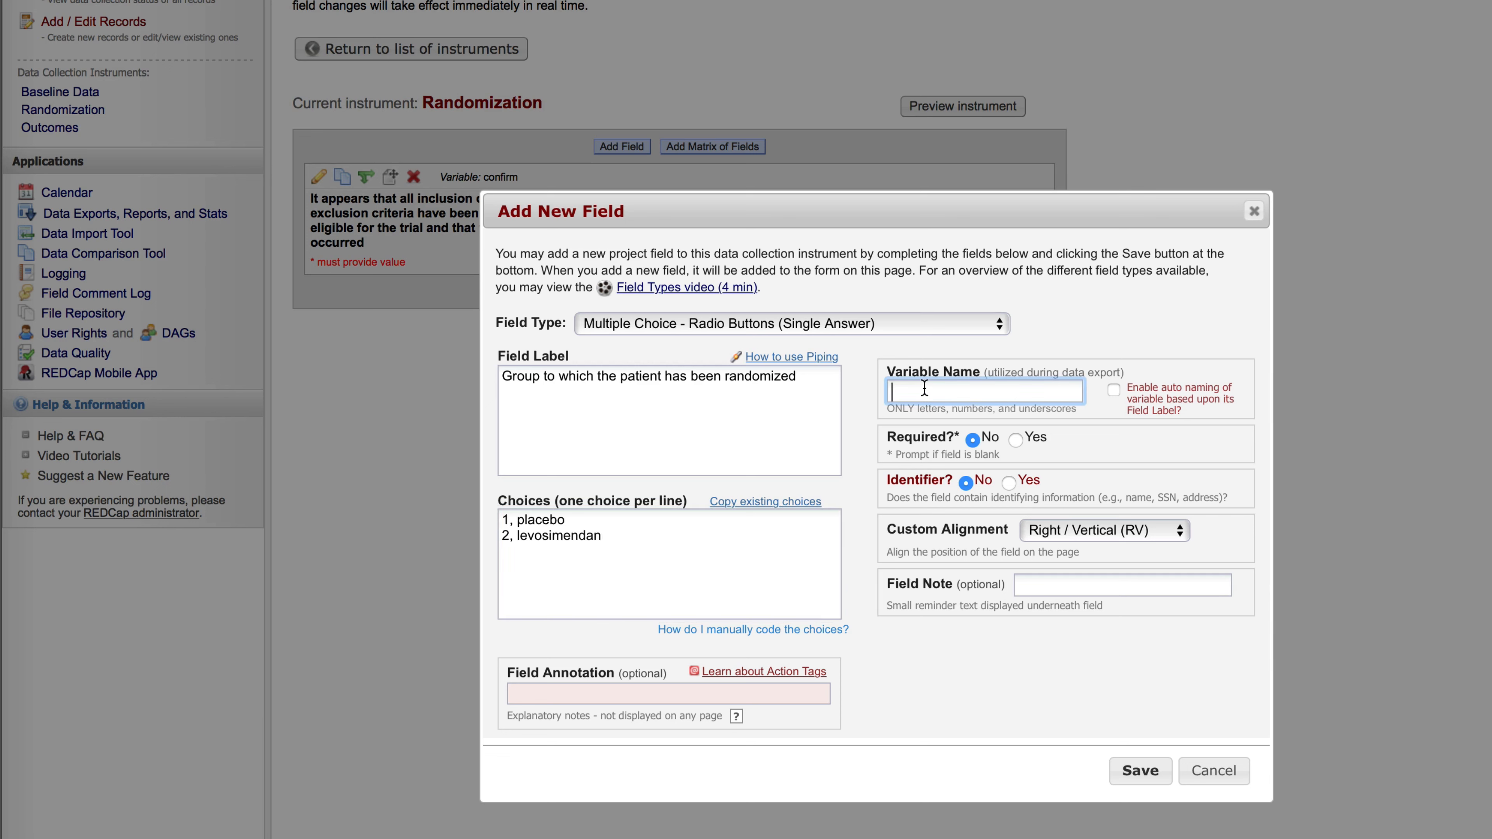
pyautogui.write('treat')
pyautogui.click(1015, 440)
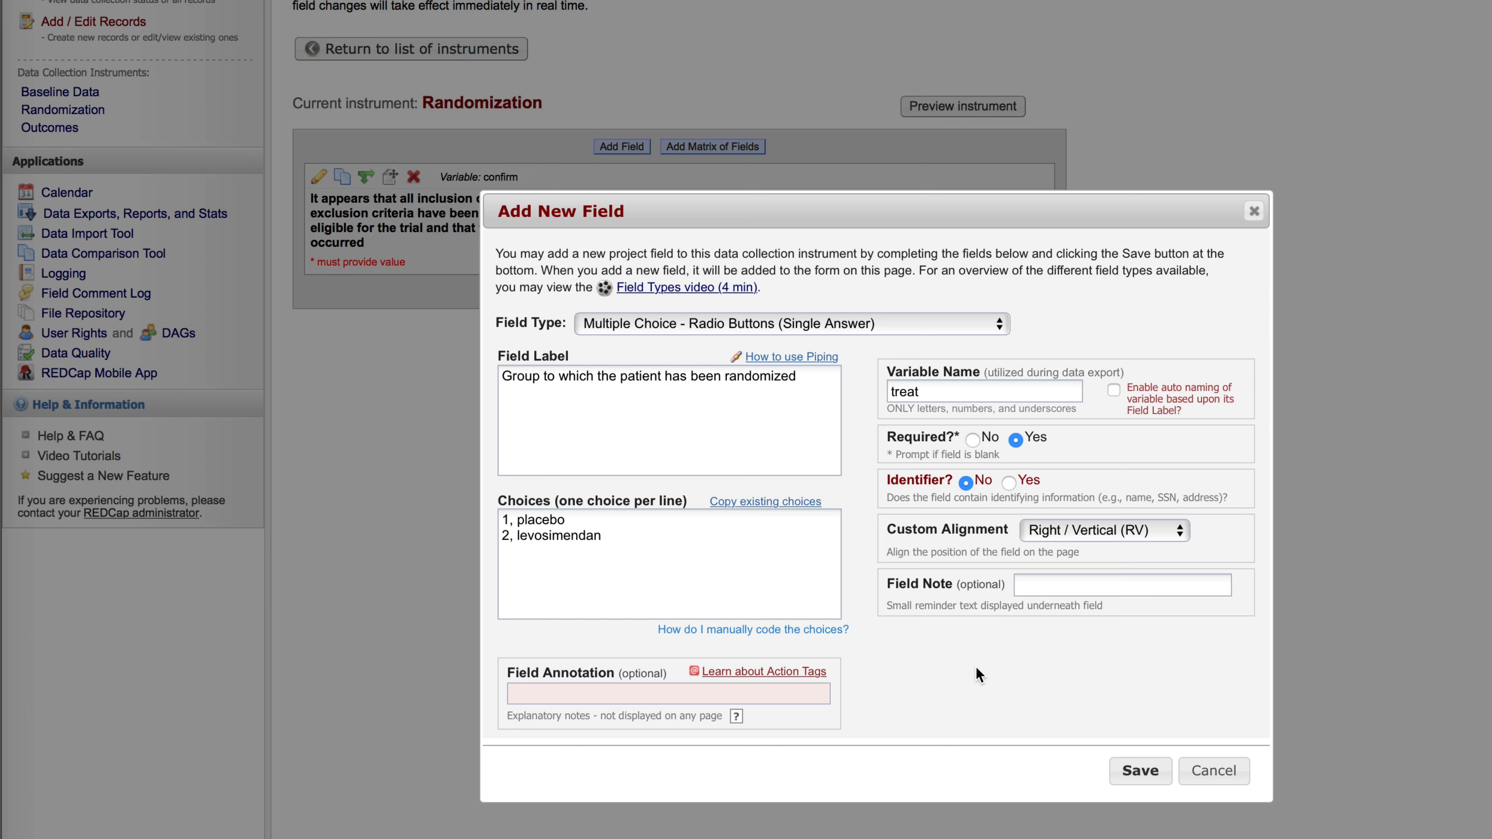
pyautogui.click(1140, 771)
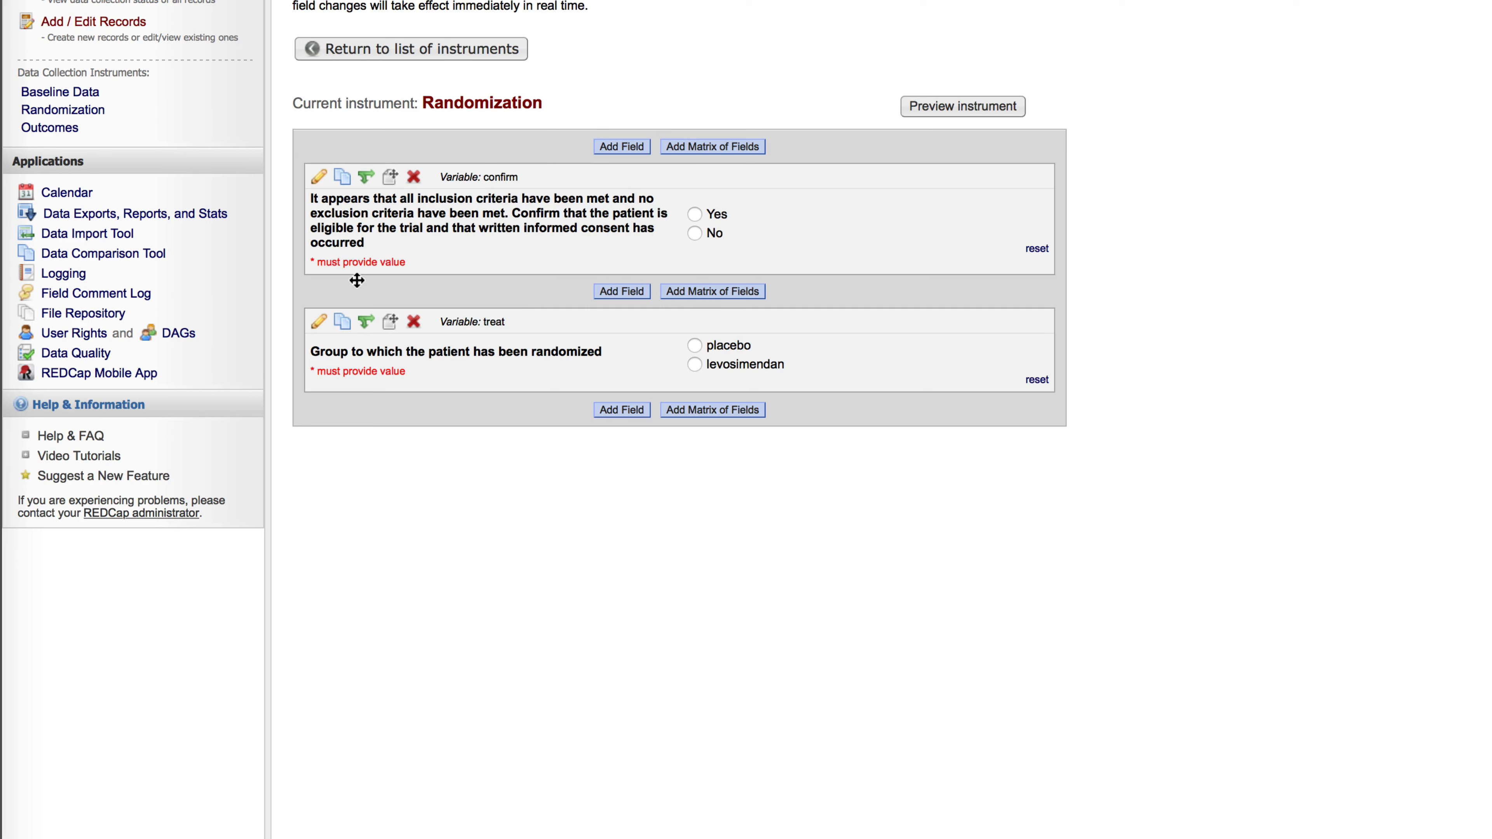
# Set branching logic on the treat field to show it only if confirm = Yes (1), and save it
pyautogui.click(366, 327)
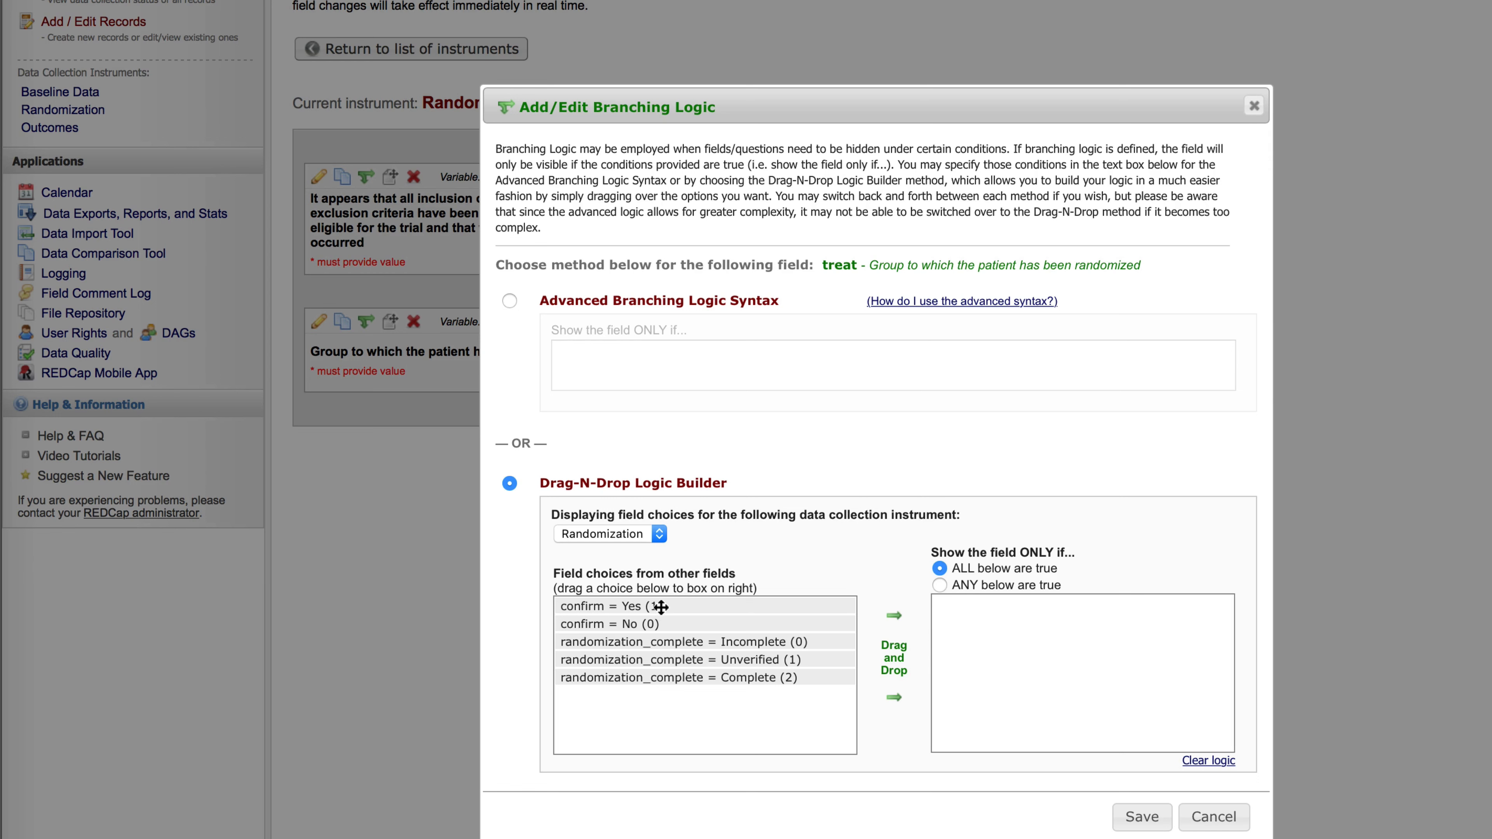
pyautogui.moveTo(661, 607); pyautogui.dragTo(1146, 627)
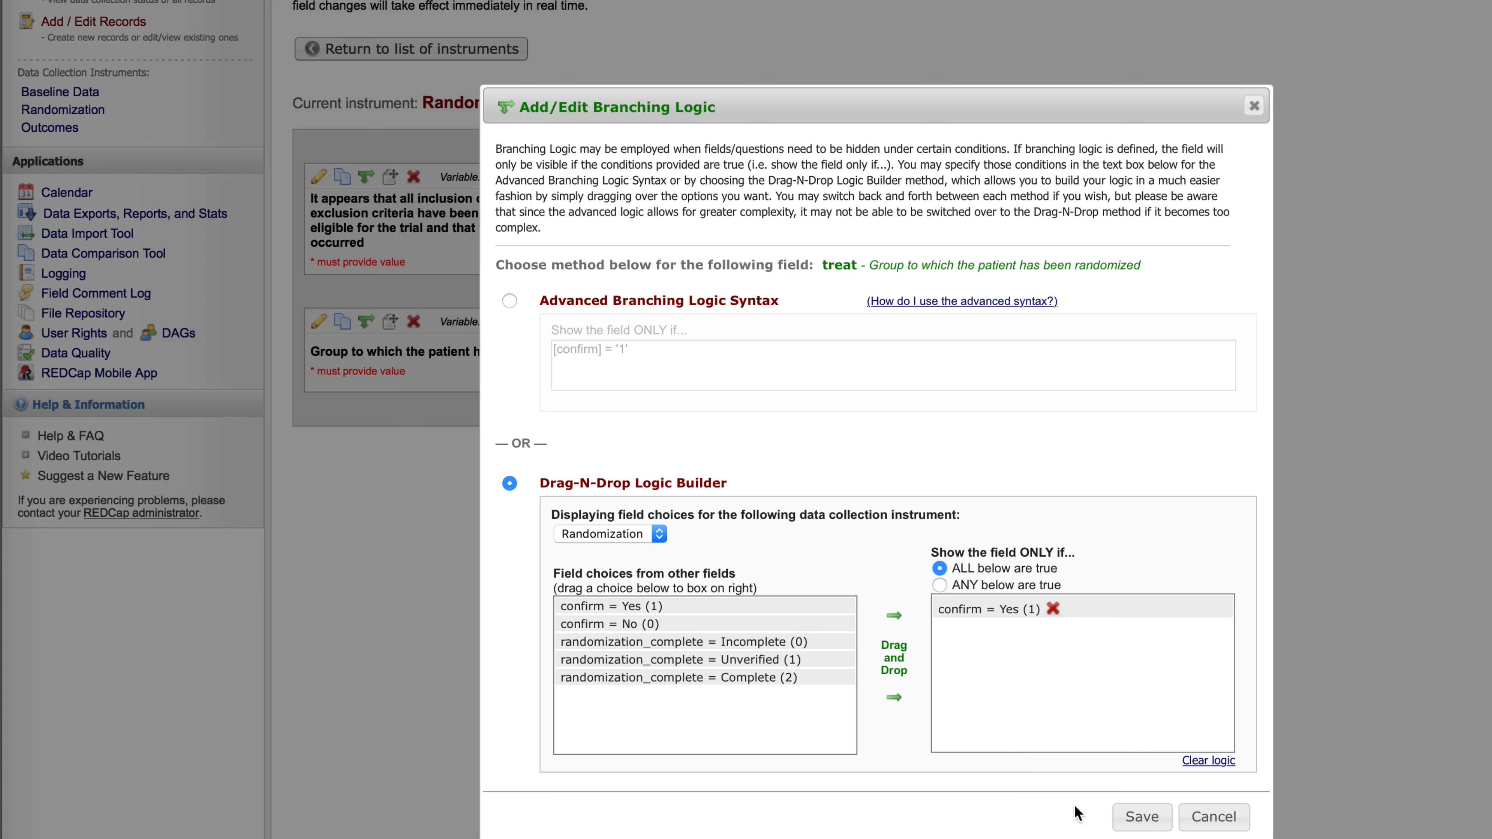
pyautogui.click(1141, 817)
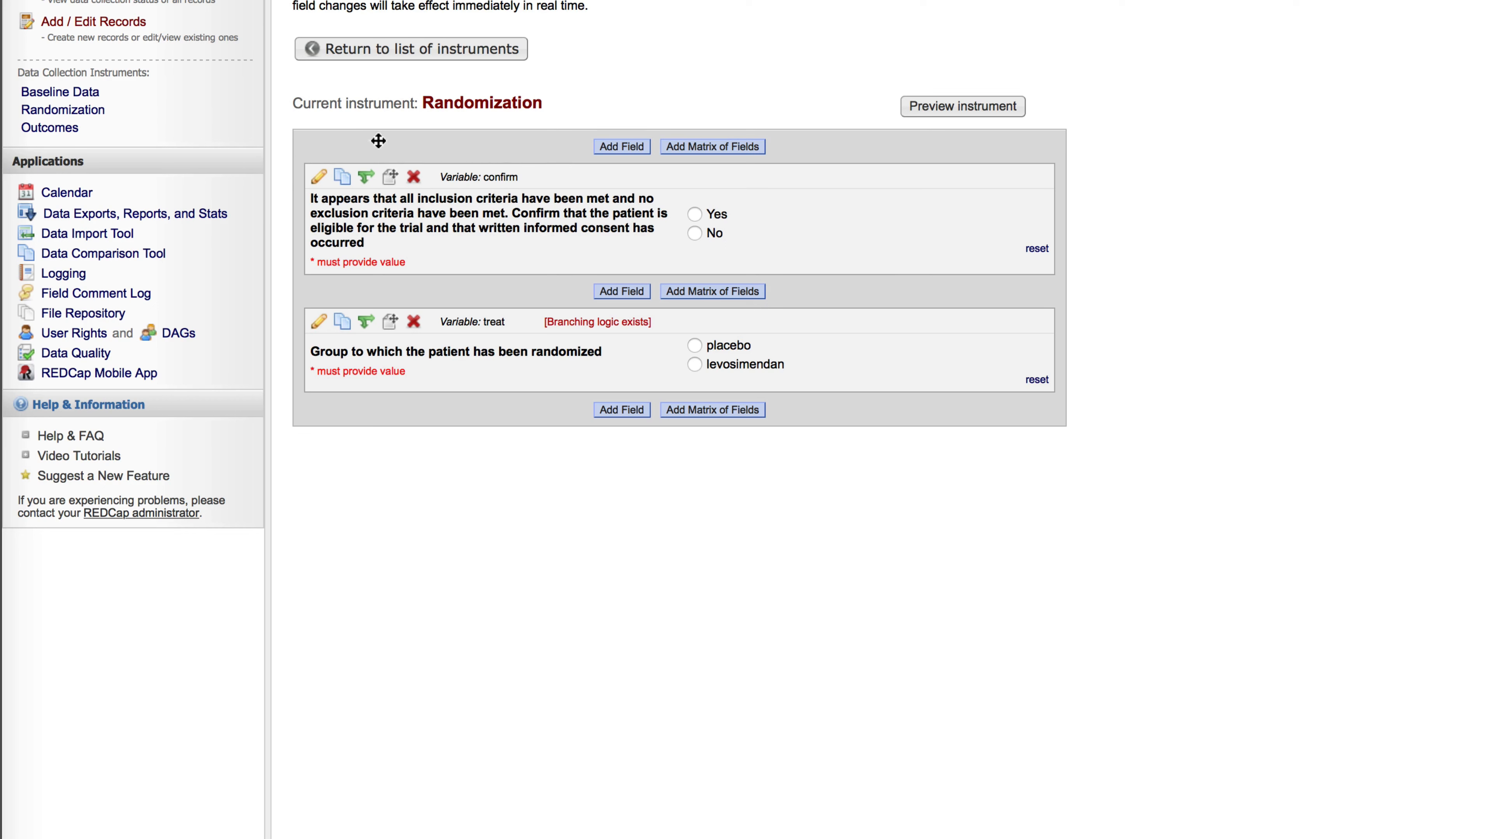
# In the confirm field's branching logic, add the Baseline Data condition age >= 65
pyautogui.click(366, 187)
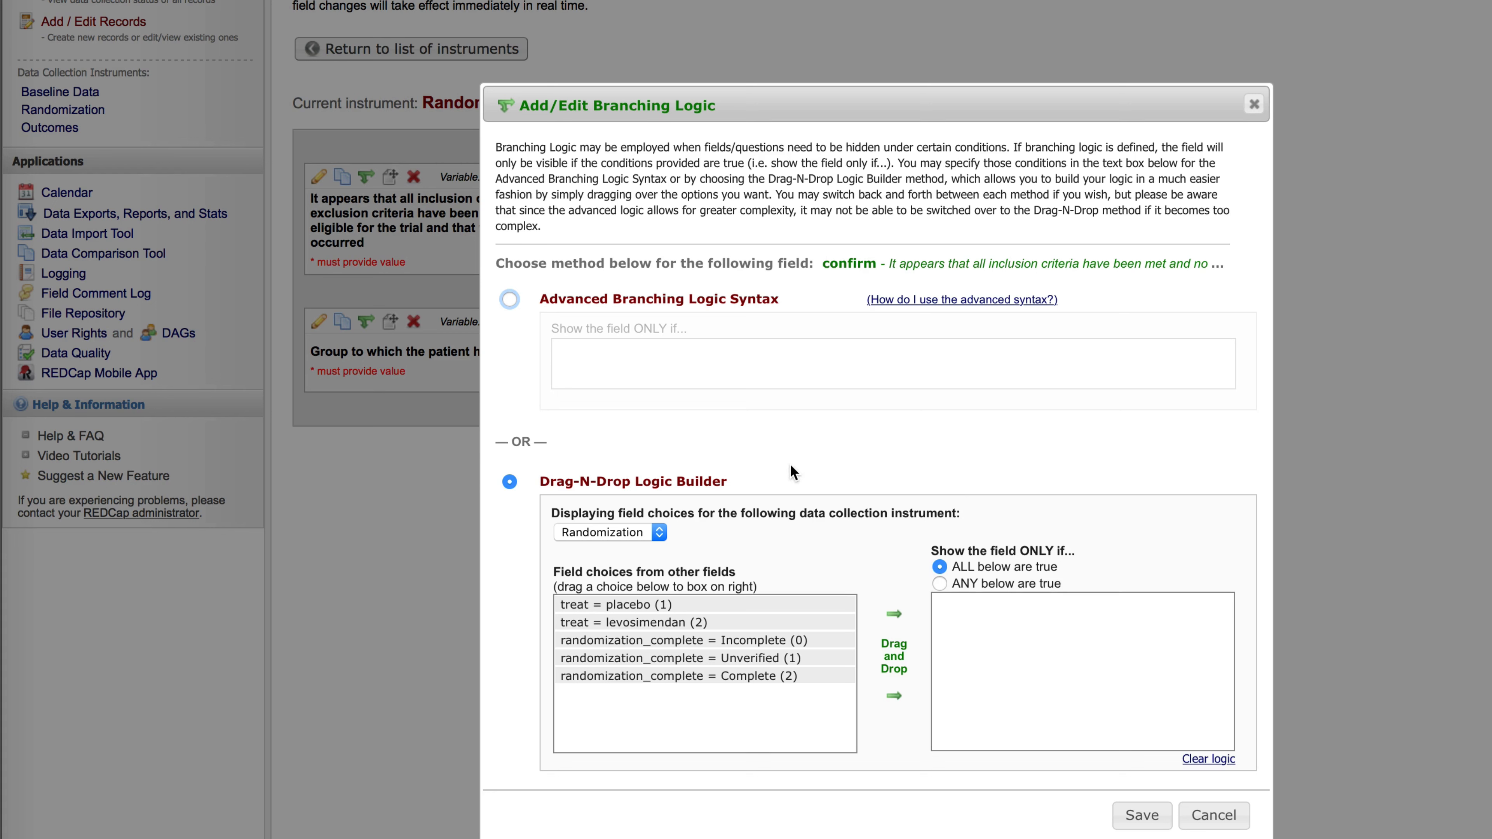
pyautogui.click(659, 533)
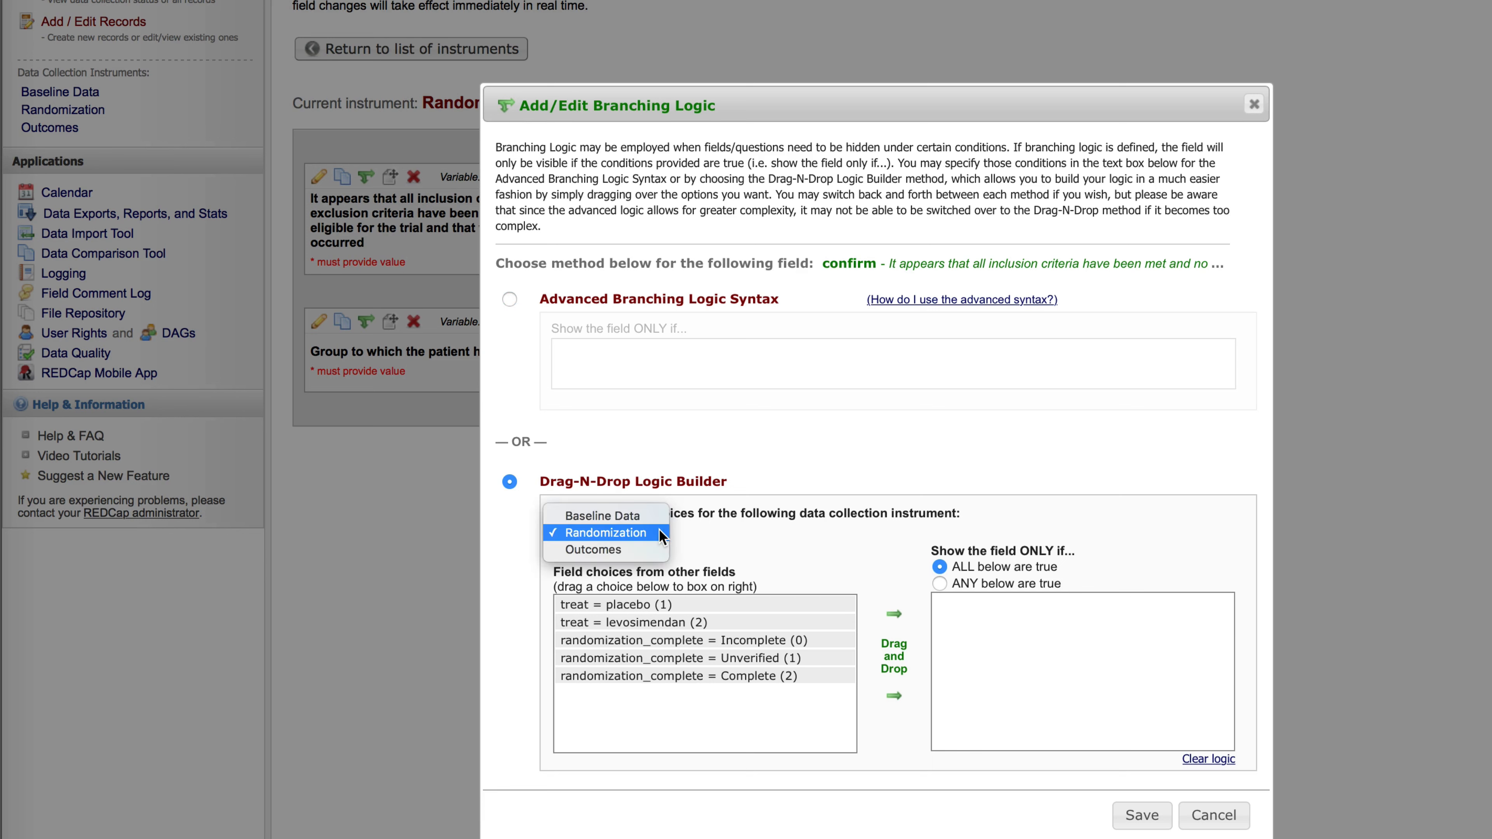
pyautogui.click(633, 515)
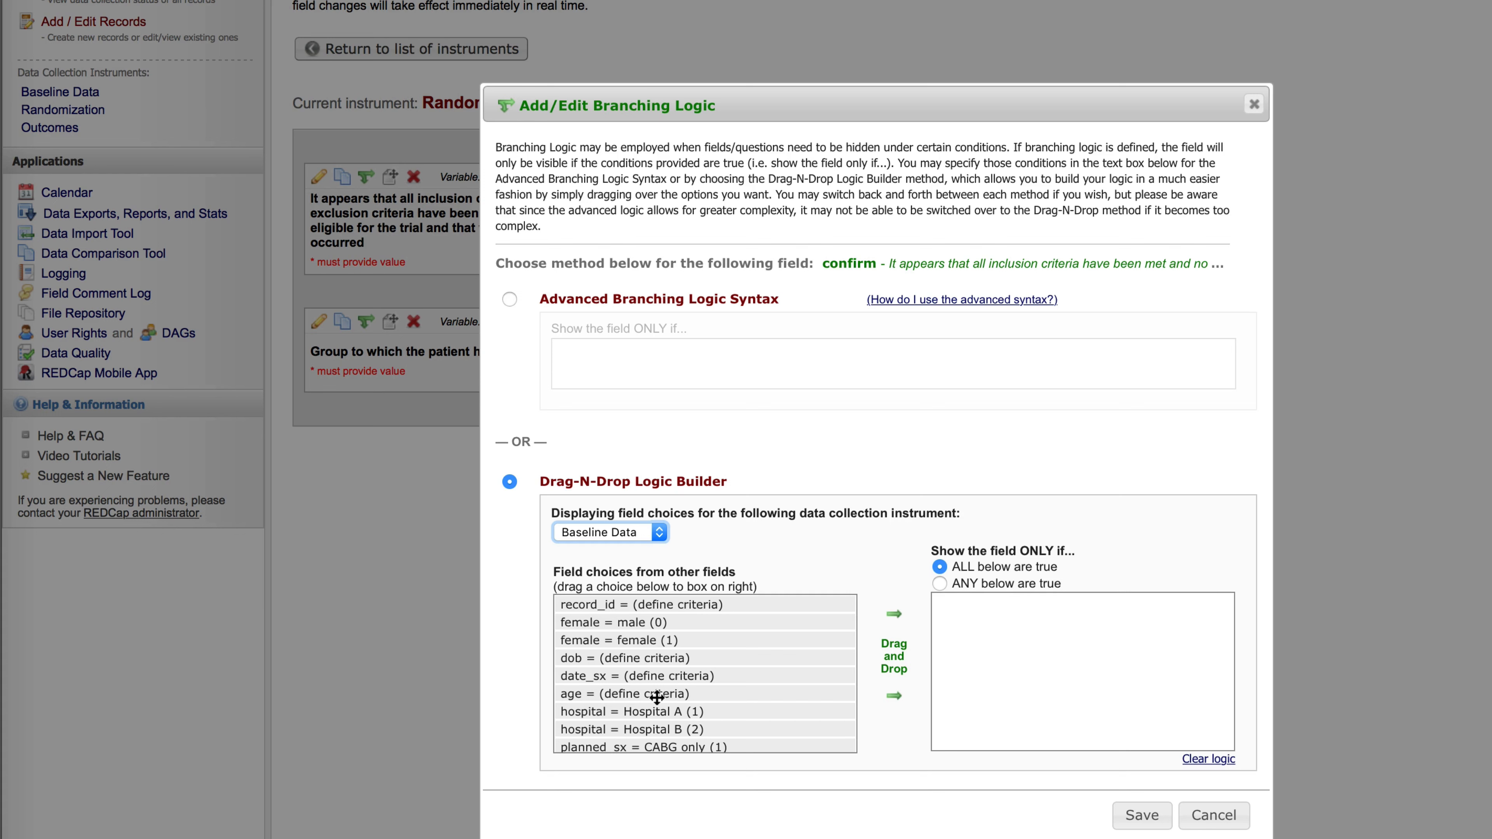
pyautogui.moveTo(656, 697); pyautogui.dragTo(1082, 621)
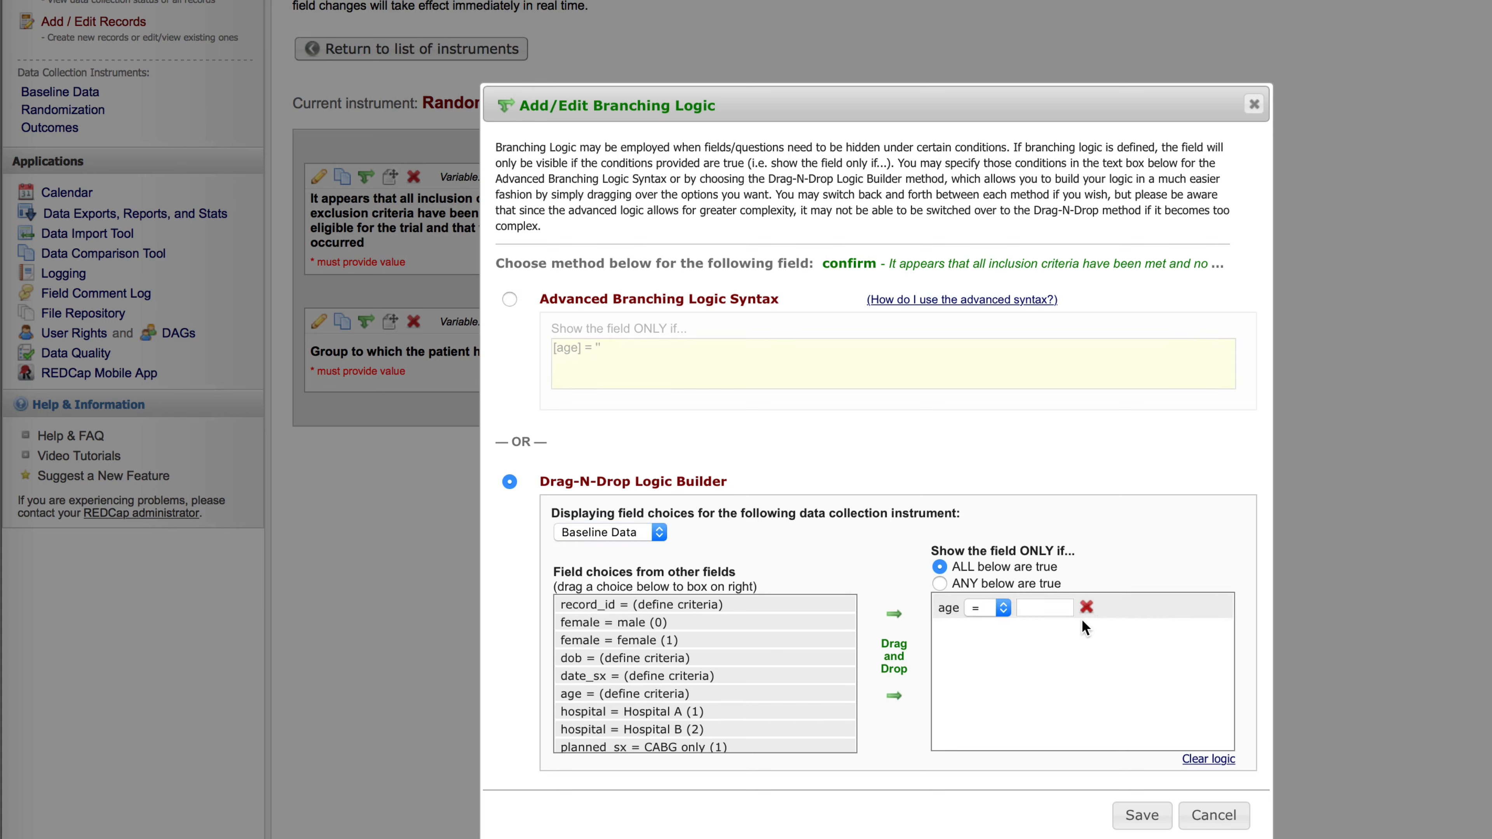
pyautogui.click(1003, 607)
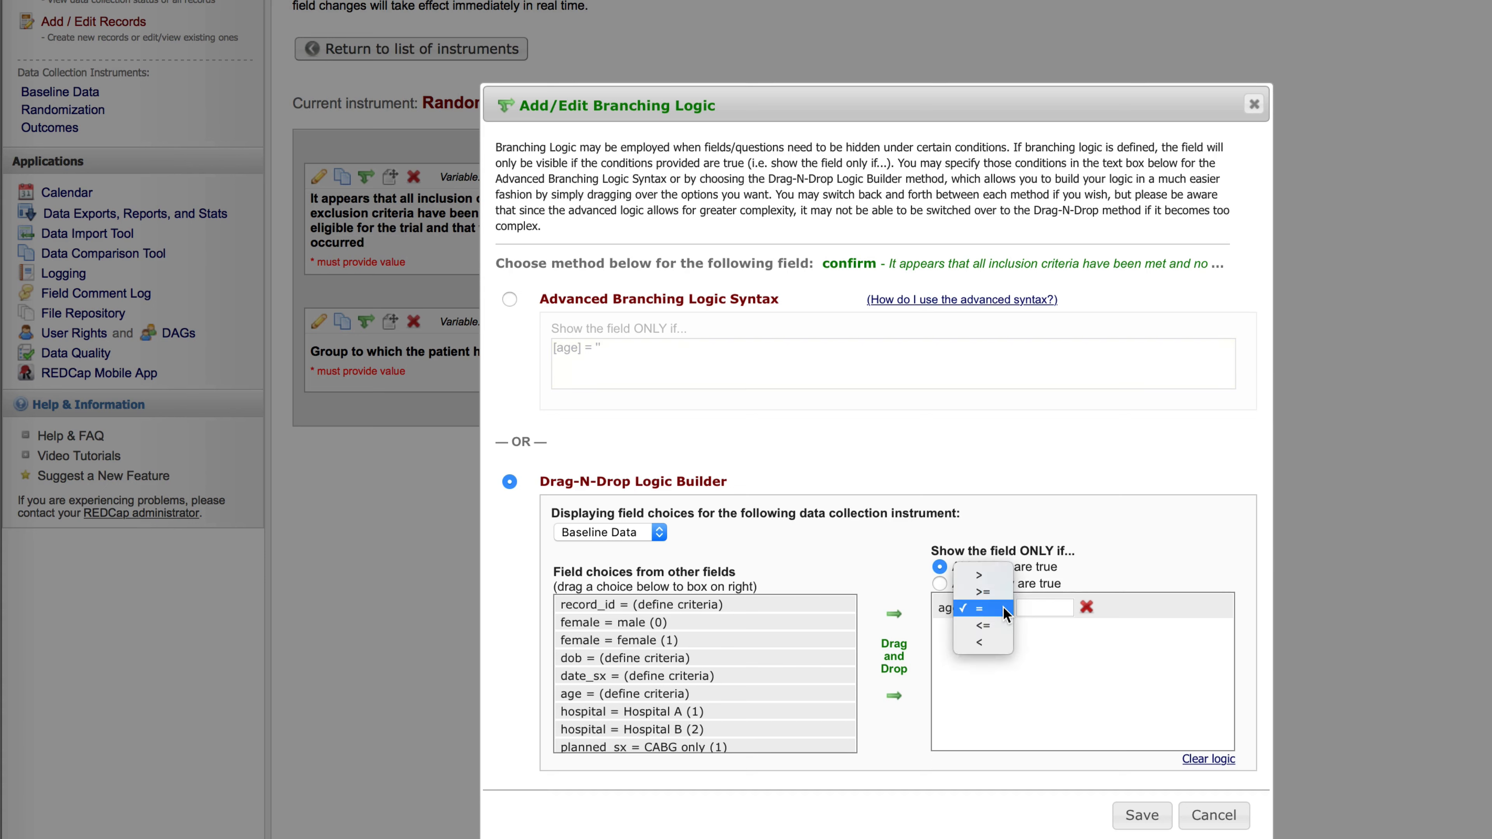
pyautogui.click(985, 595)
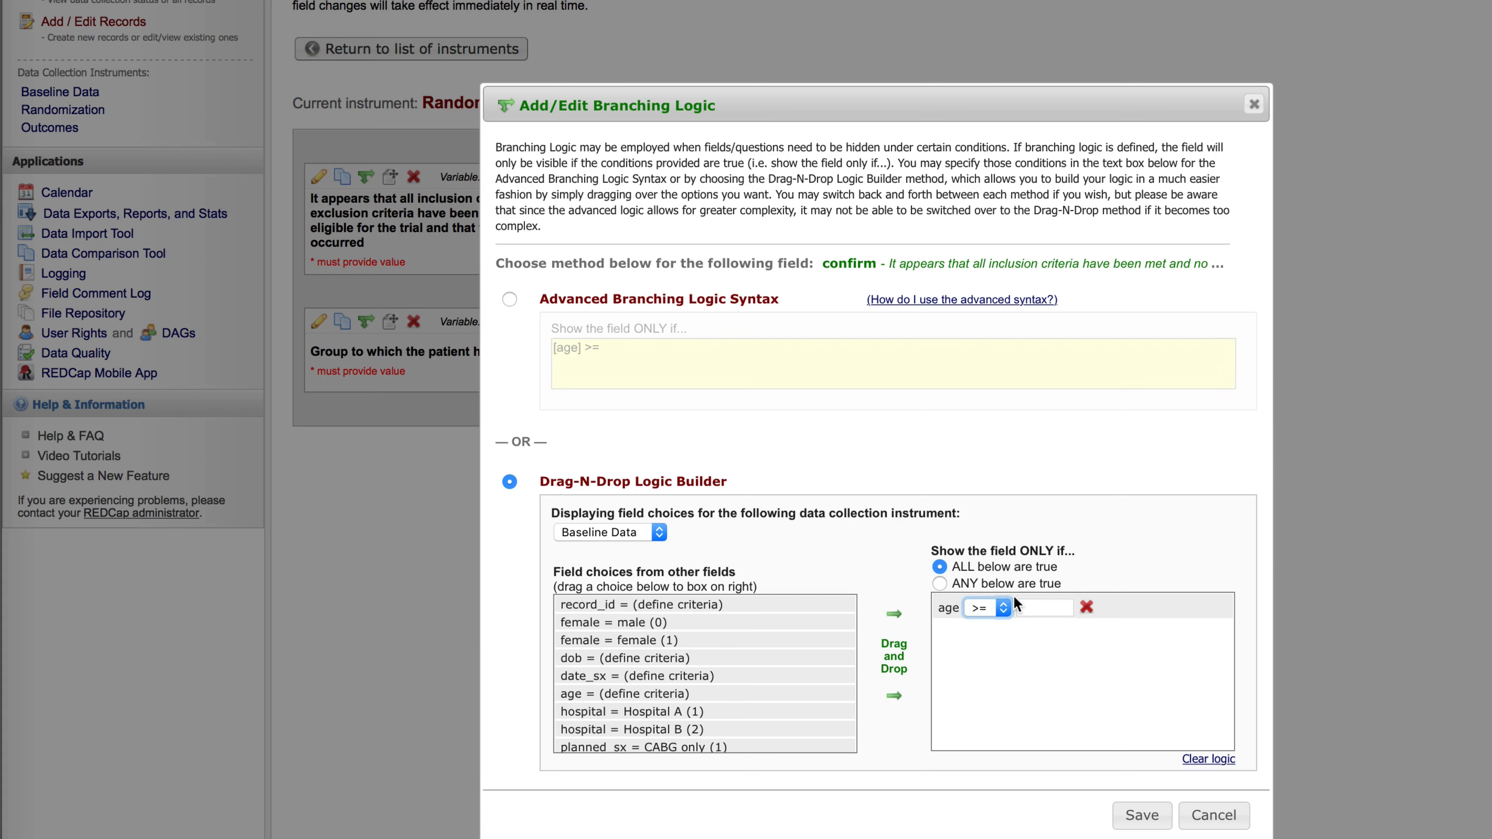
pyautogui.click(1046, 605)
pyautogui.write('65')
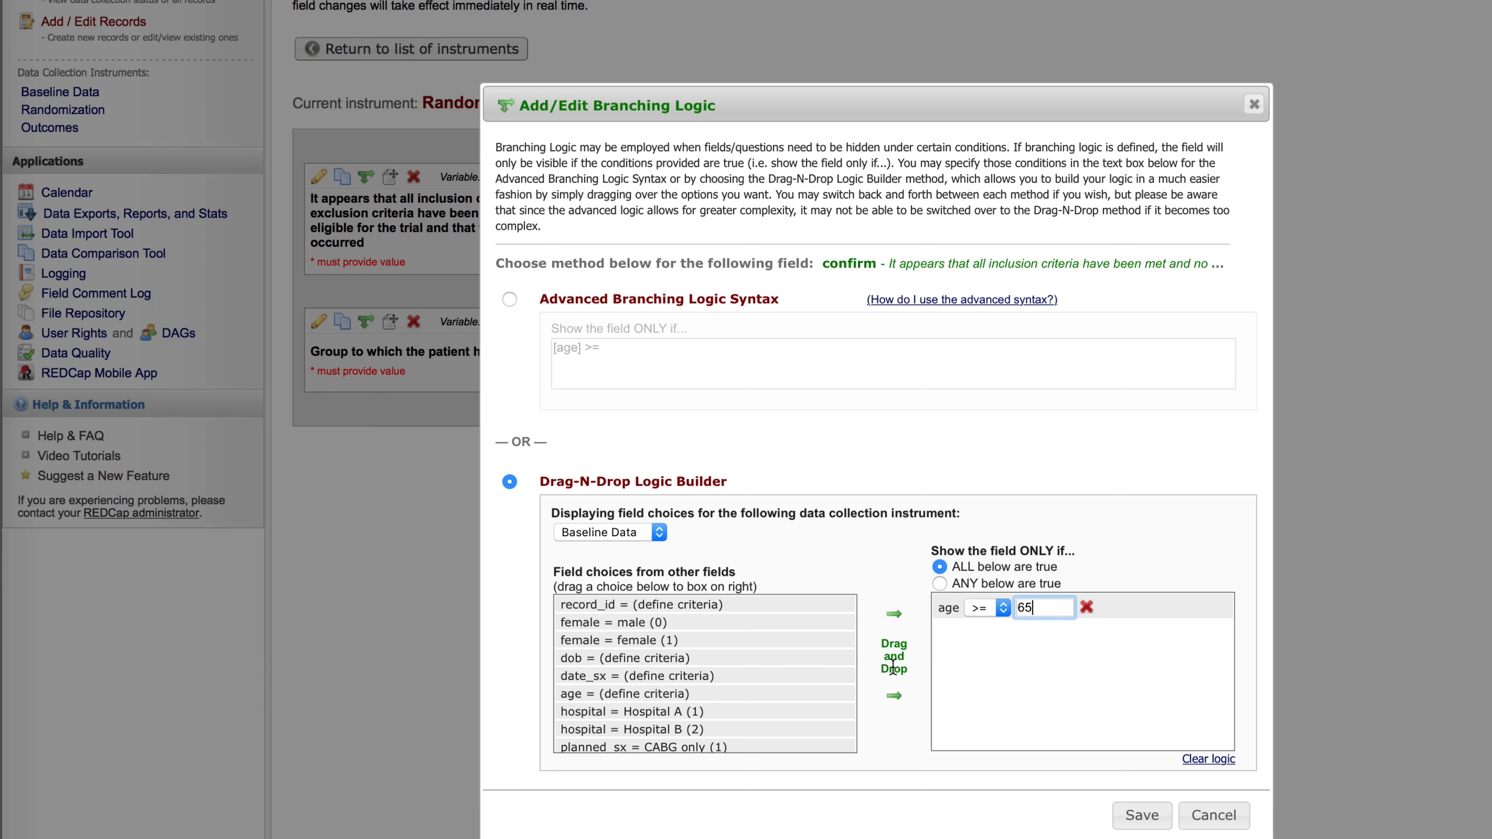
# Add planned_sx = CABG only (1) and consent = Yes (1) to the confirm field's branching conditions
pyautogui.scroll(-1, 808, 693)
pyautogui.scroll(-6, 808, 692)
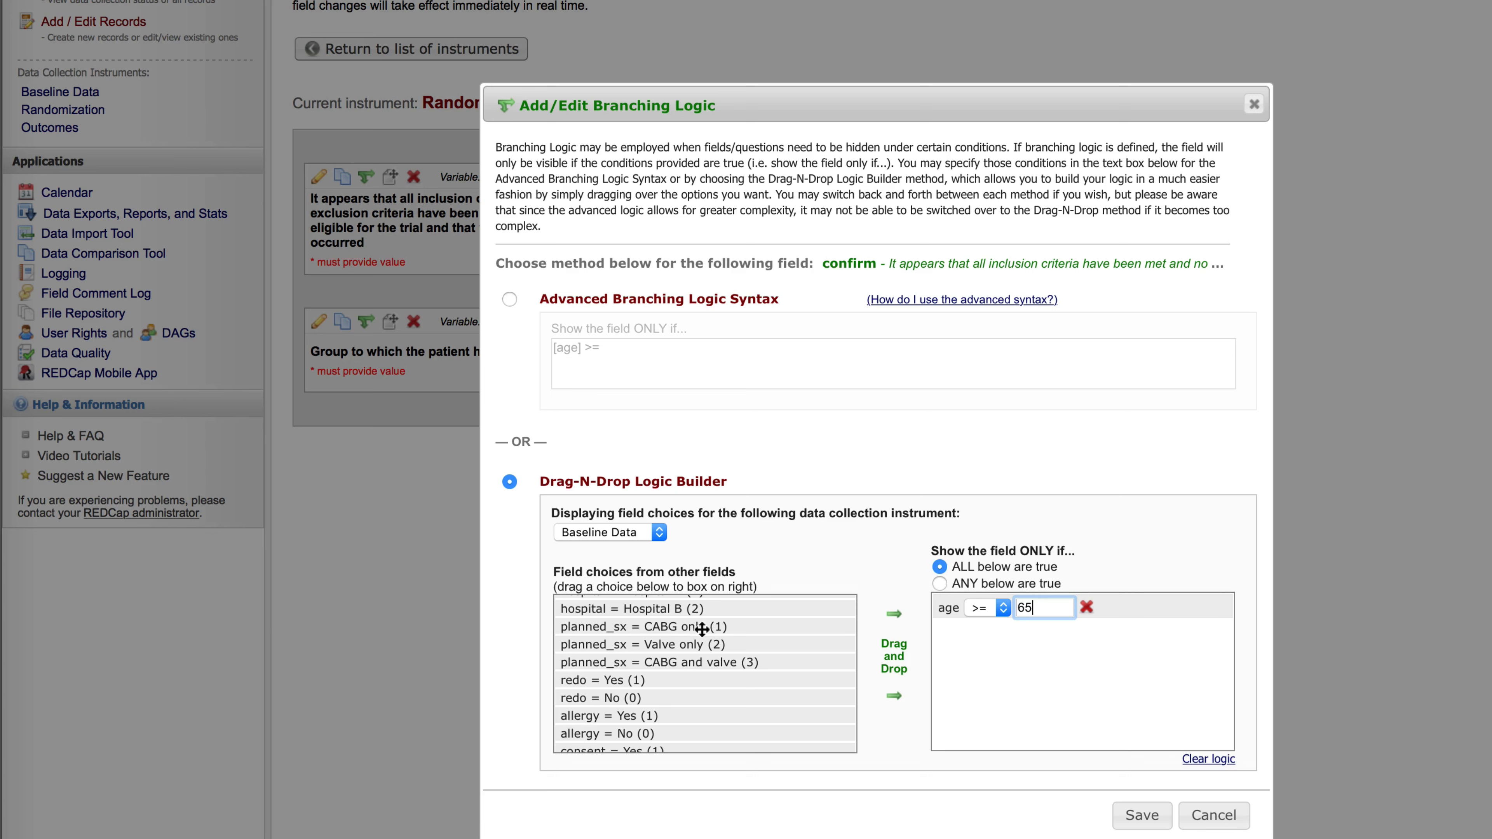
pyautogui.moveTo(721, 628); pyautogui.dragTo(1146, 656)
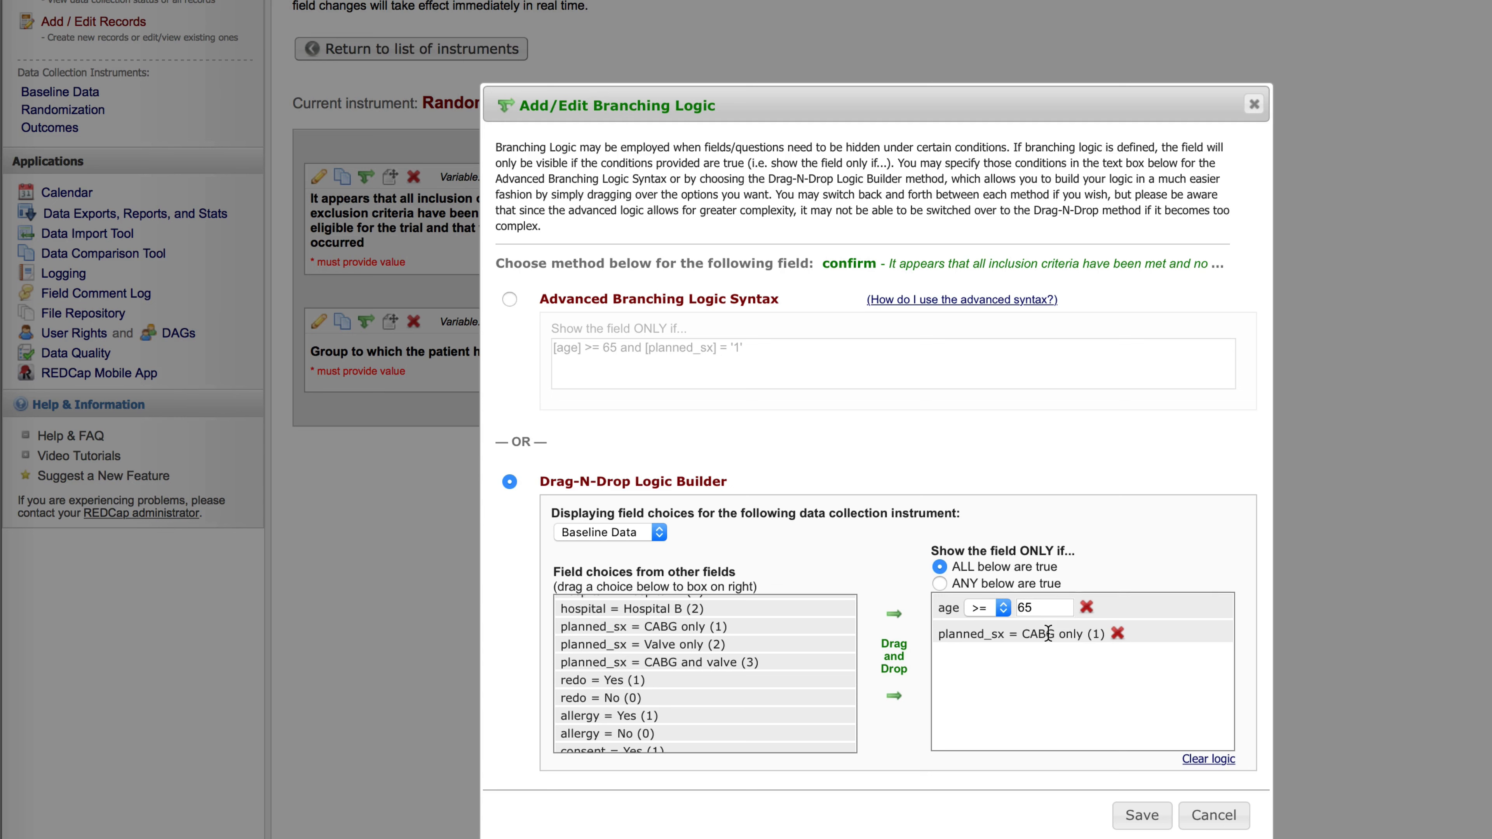
pyautogui.scroll(-3, 765, 679)
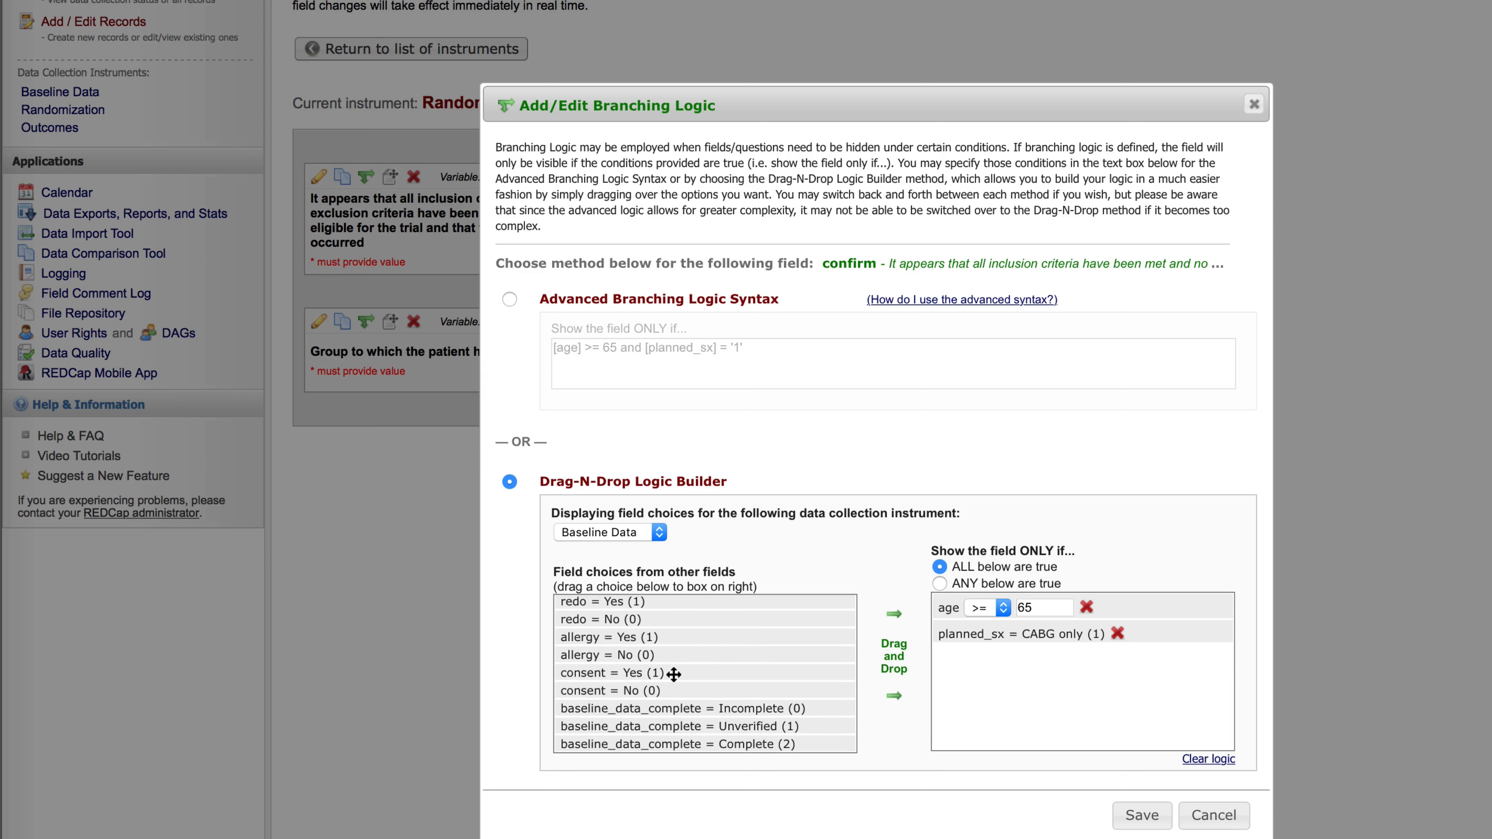
pyautogui.moveTo(674, 674); pyautogui.dragTo(1128, 679)
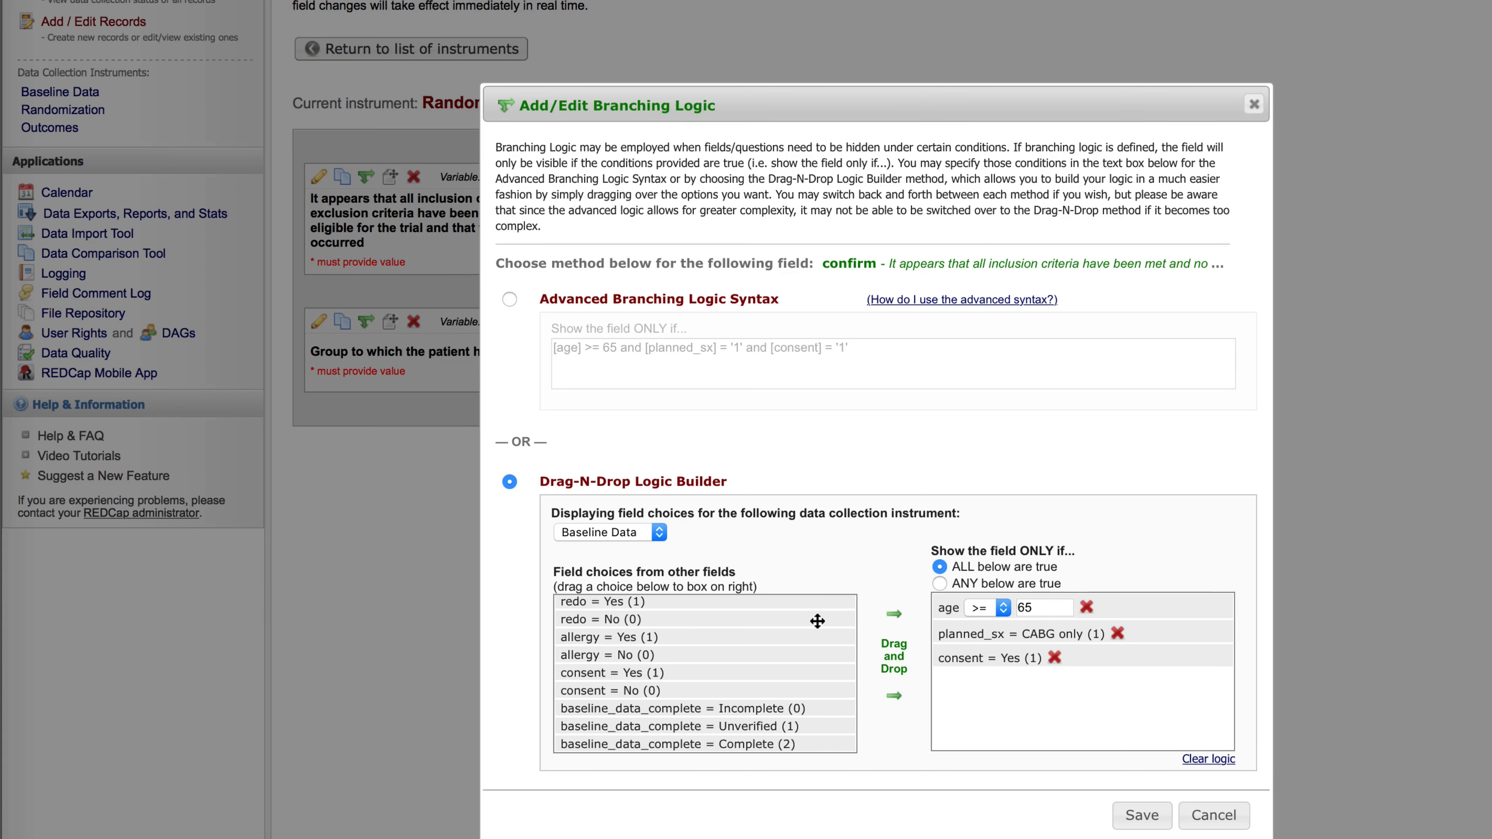
# Add the exclusion conditions redo = No (0) and allergy = No (0) to the confirm field's branching logic
pyautogui.scroll(-5, 818, 622)
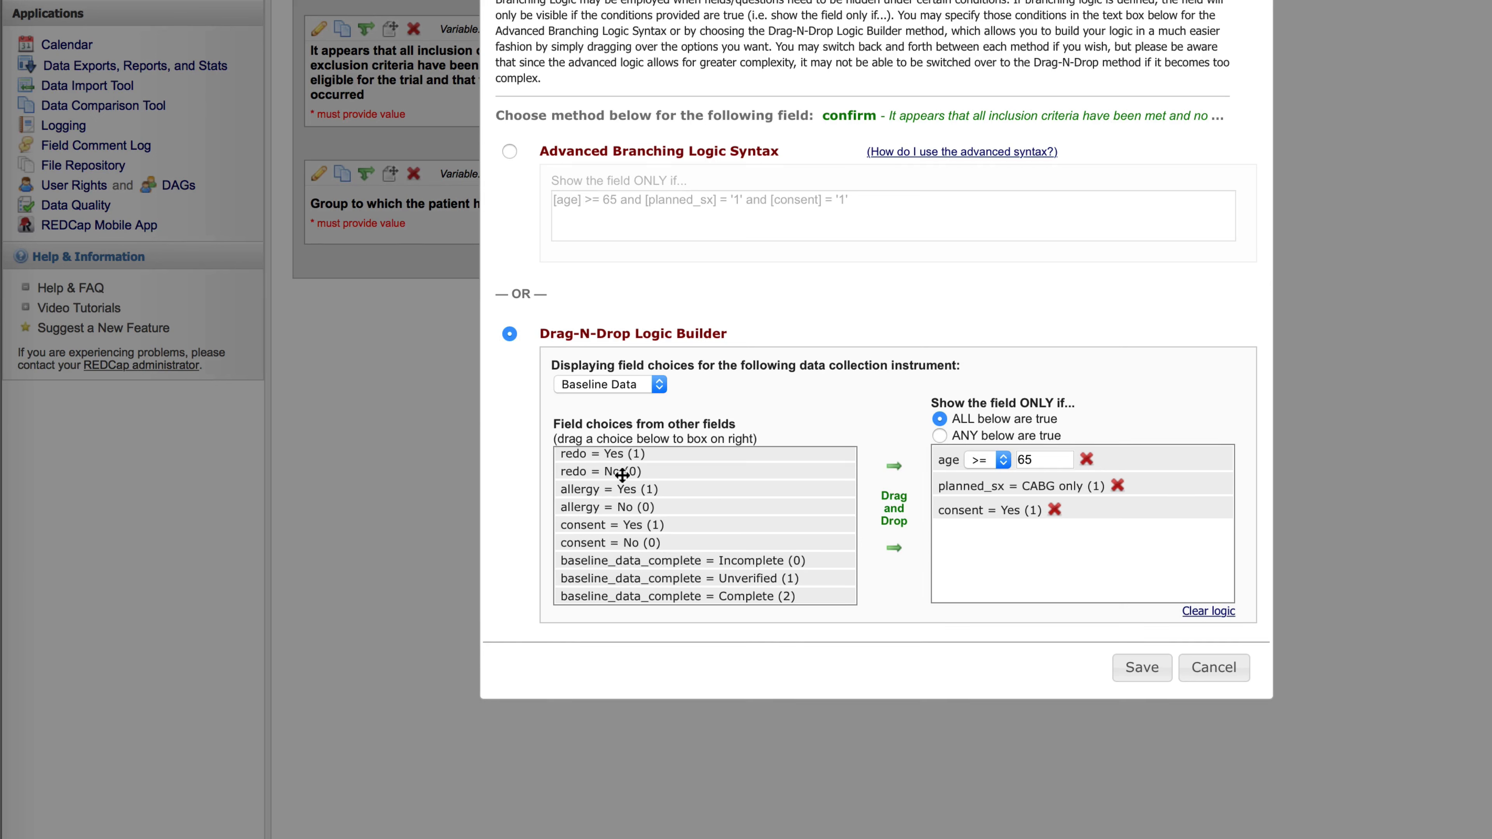
pyautogui.moveTo(622, 475); pyautogui.dragTo(1061, 545)
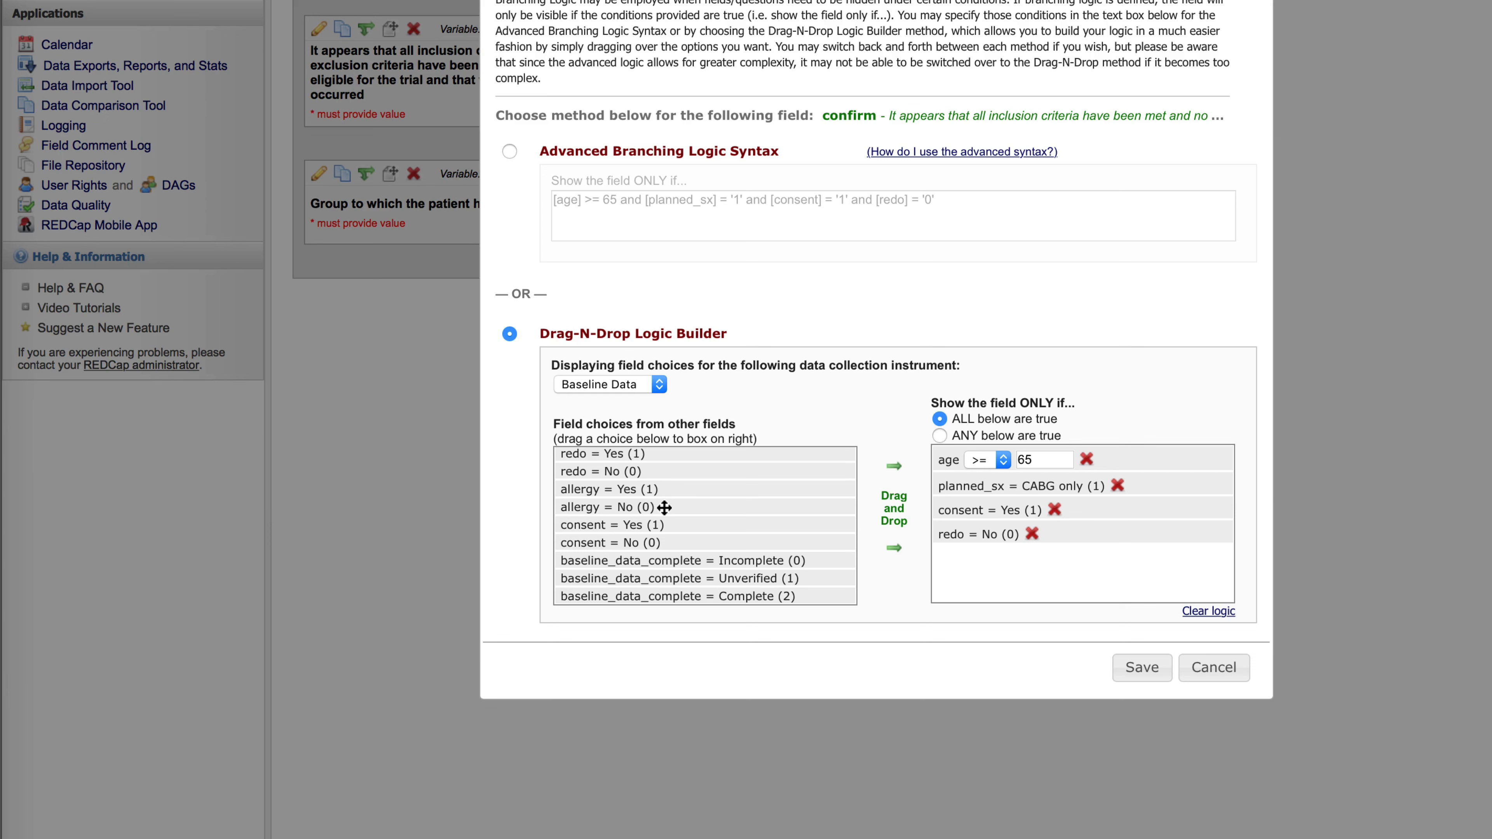
pyautogui.moveTo(664, 507); pyautogui.dragTo(1083, 564)
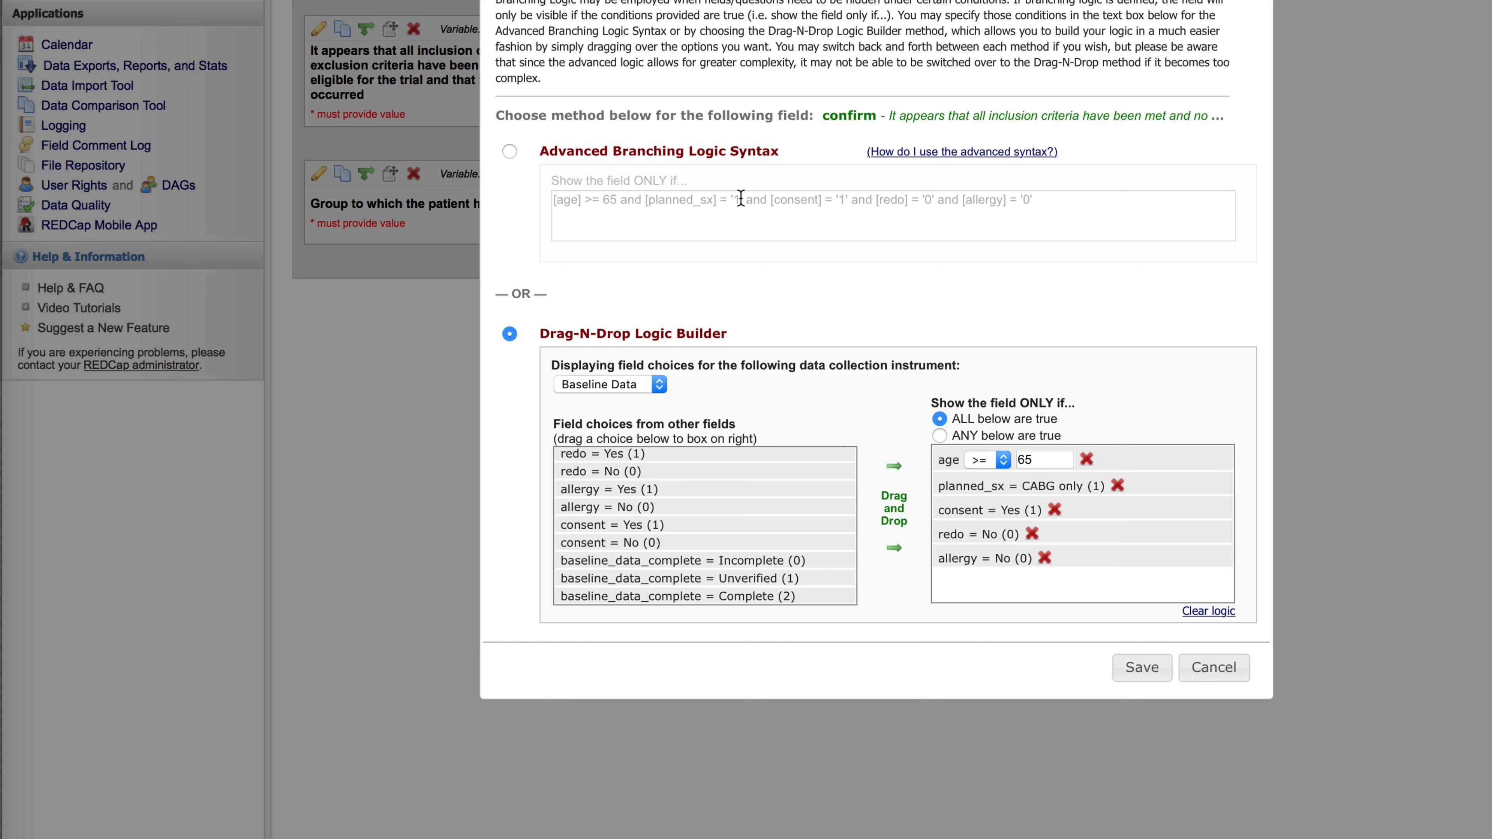
pyautogui.scroll(1, 729, 533)
pyautogui.scroll(4, 729, 533)
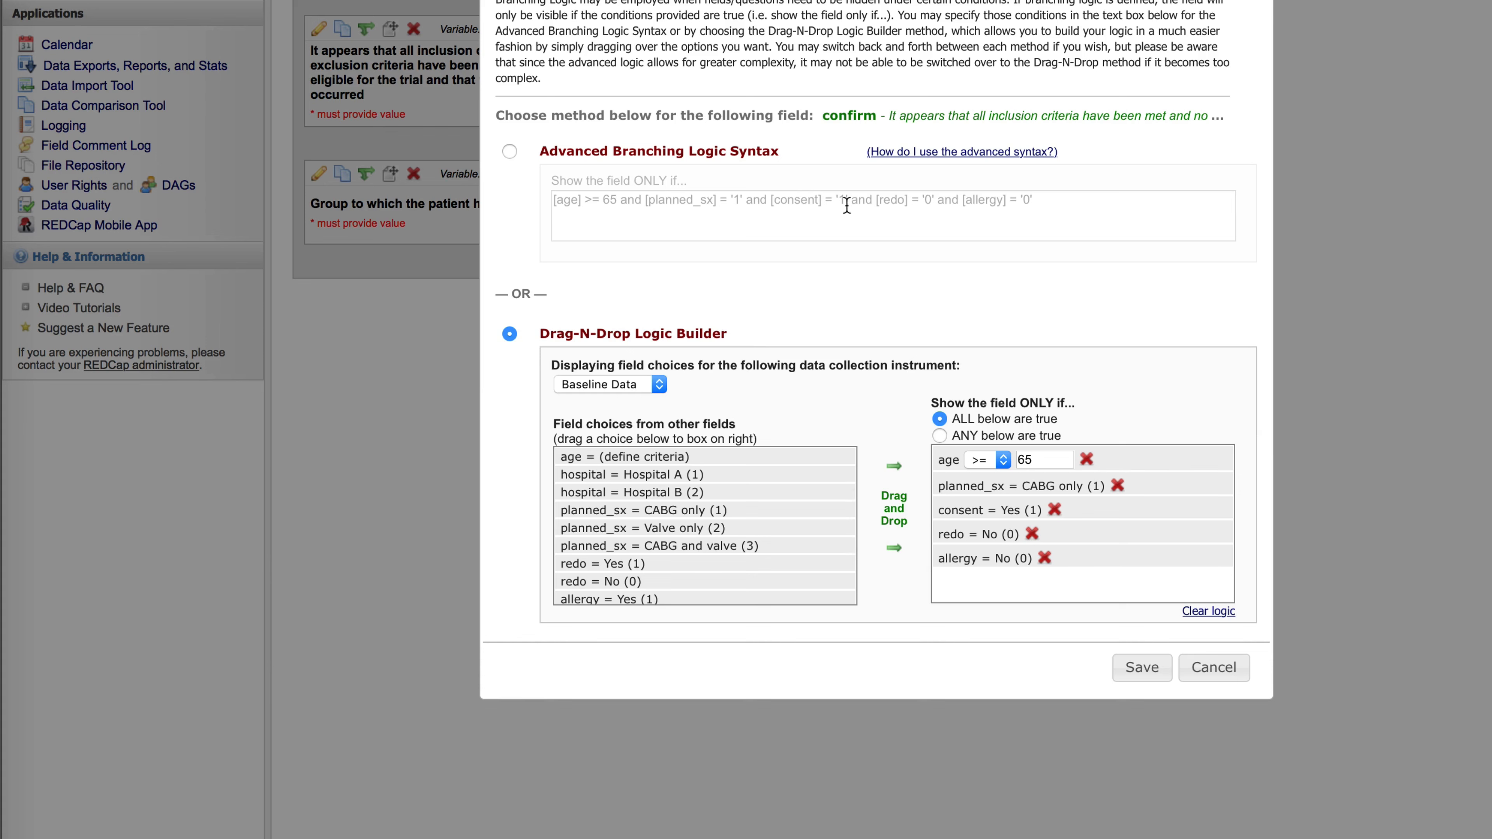
# Save the confirm field's branching logic and return to the list of instruments
pyautogui.scroll(2, 748, 526)
pyautogui.scroll(-4, 749, 526)
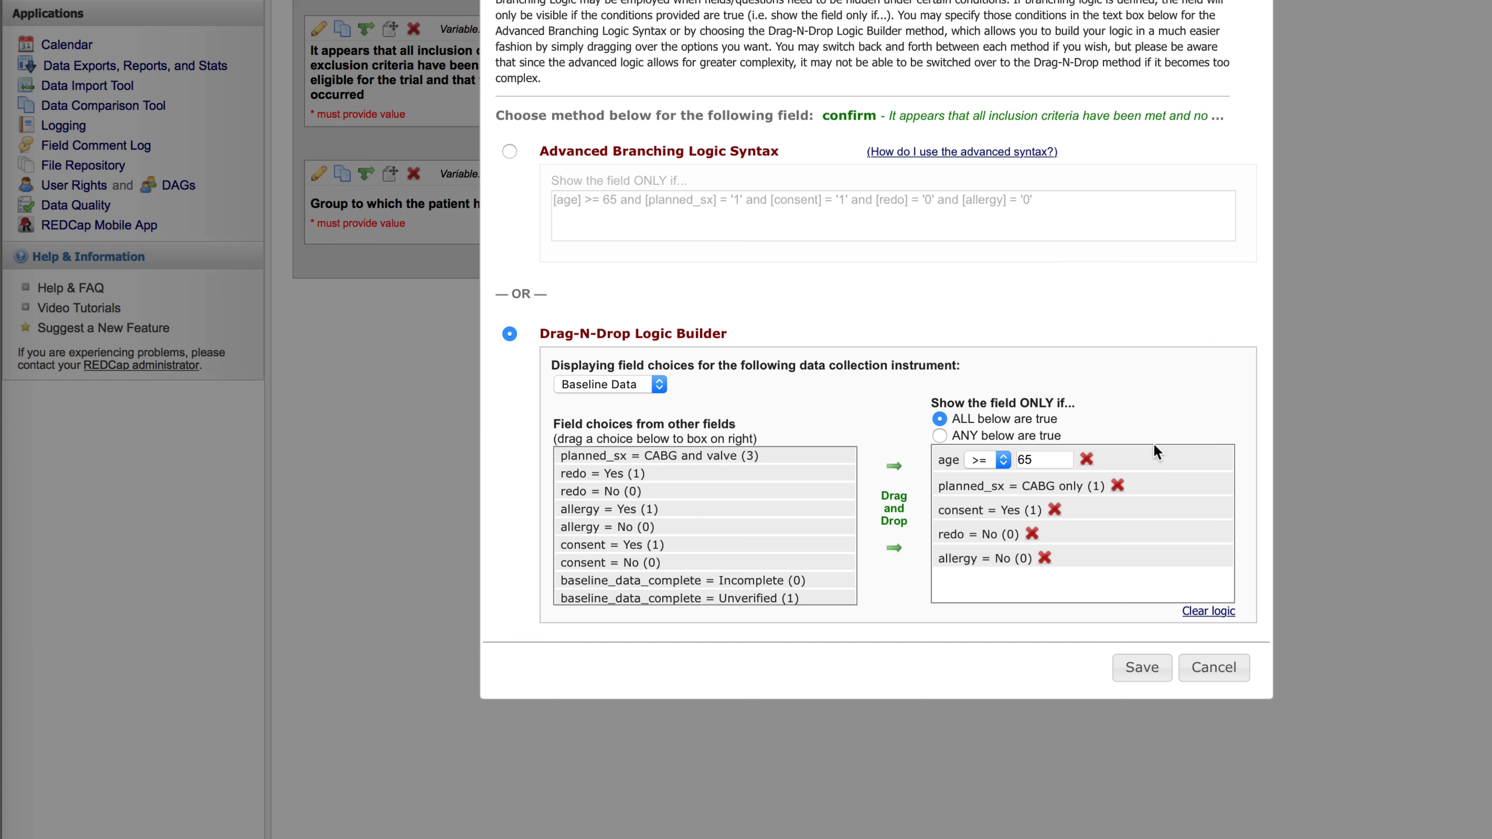
pyautogui.click(1141, 669)
pyautogui.scroll(5, 1485, 690)
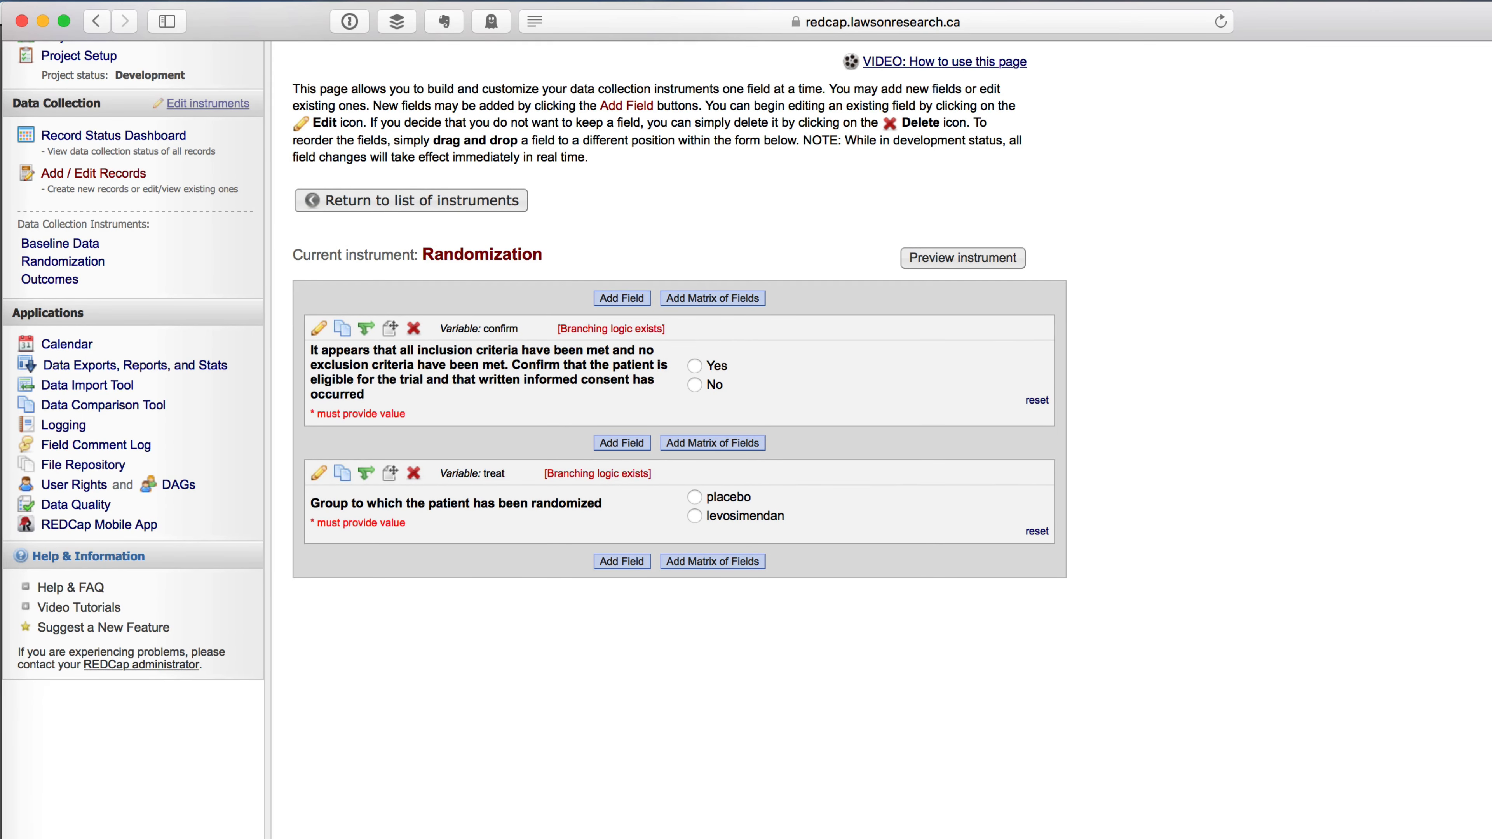
pyautogui.click(491, 202)
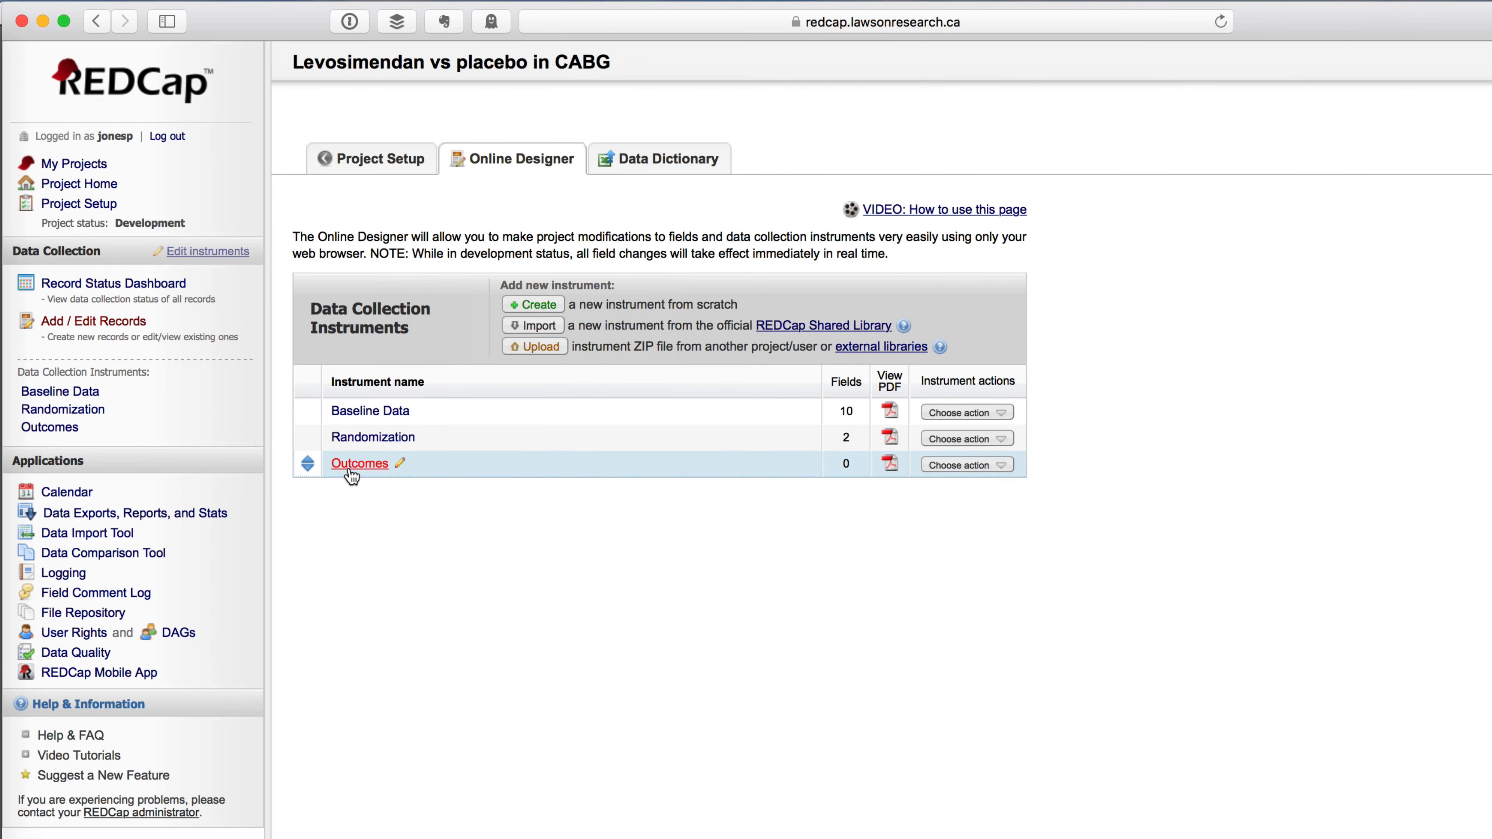
# Open the Outcomes instrument for editing and start a new field of type Yes - No
pyautogui.click(347, 466)
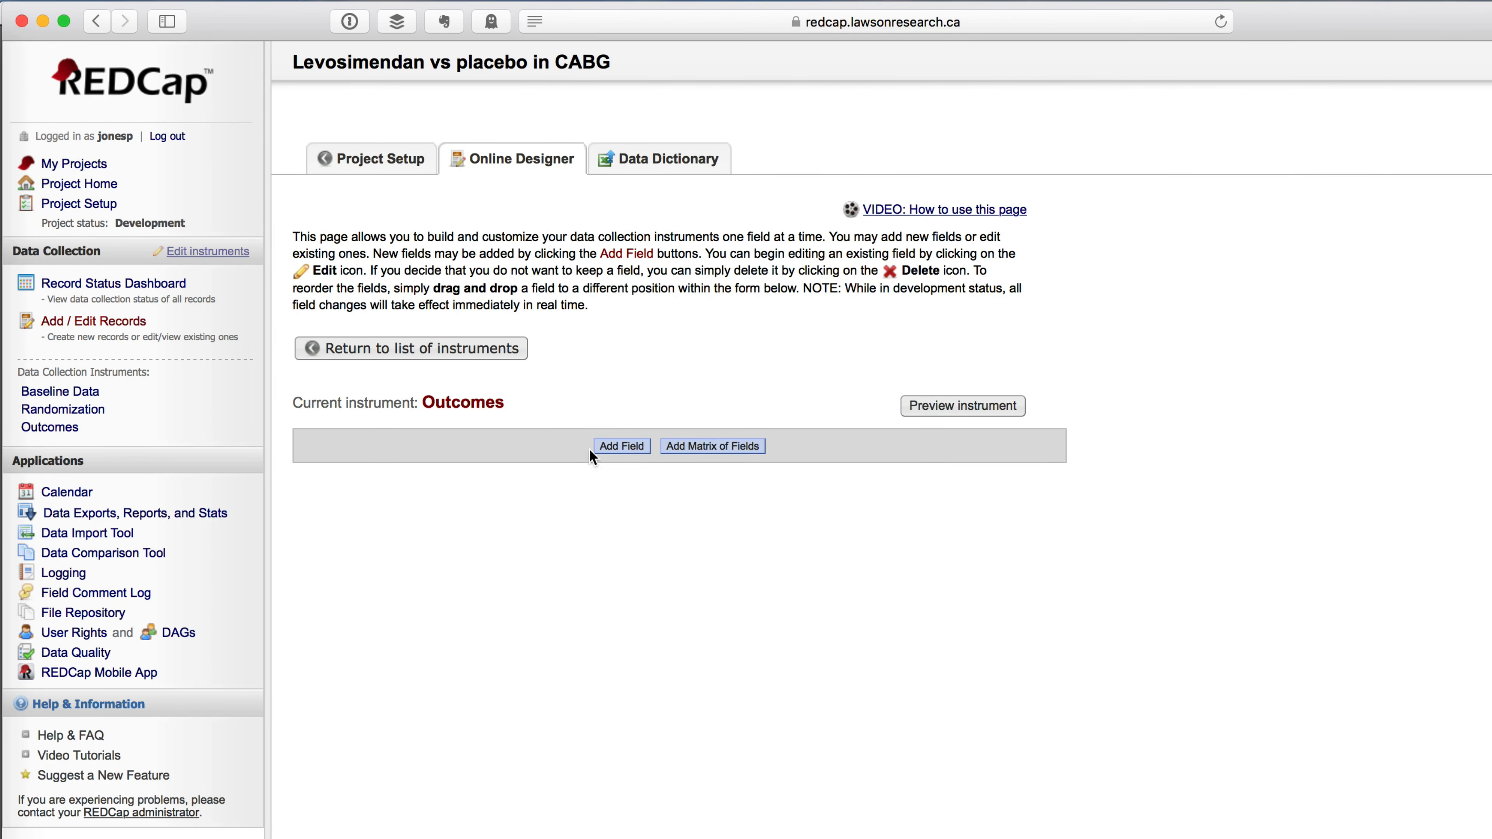
pyautogui.click(621, 446)
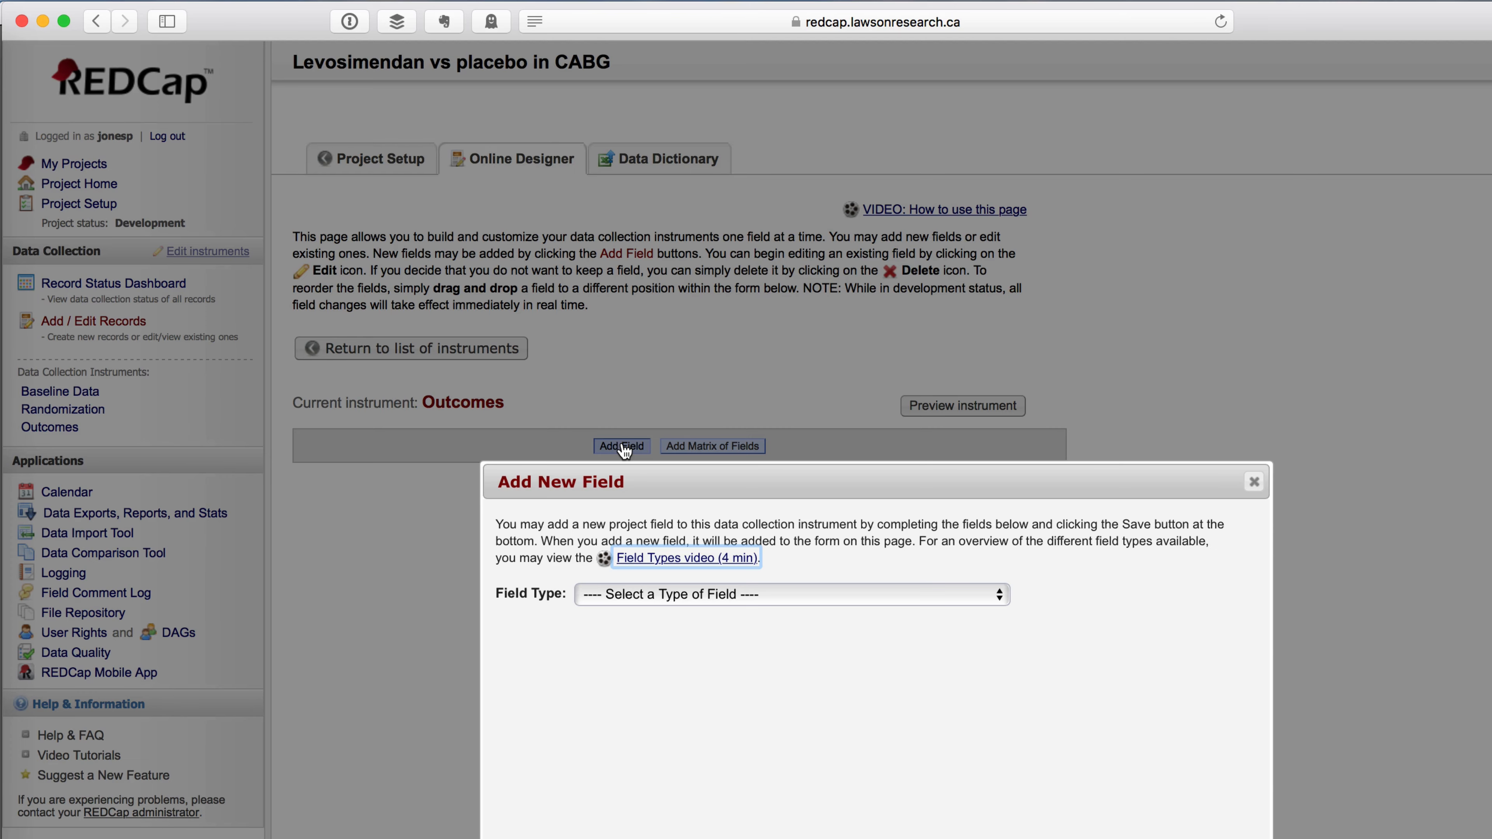
pyautogui.click(623, 595)
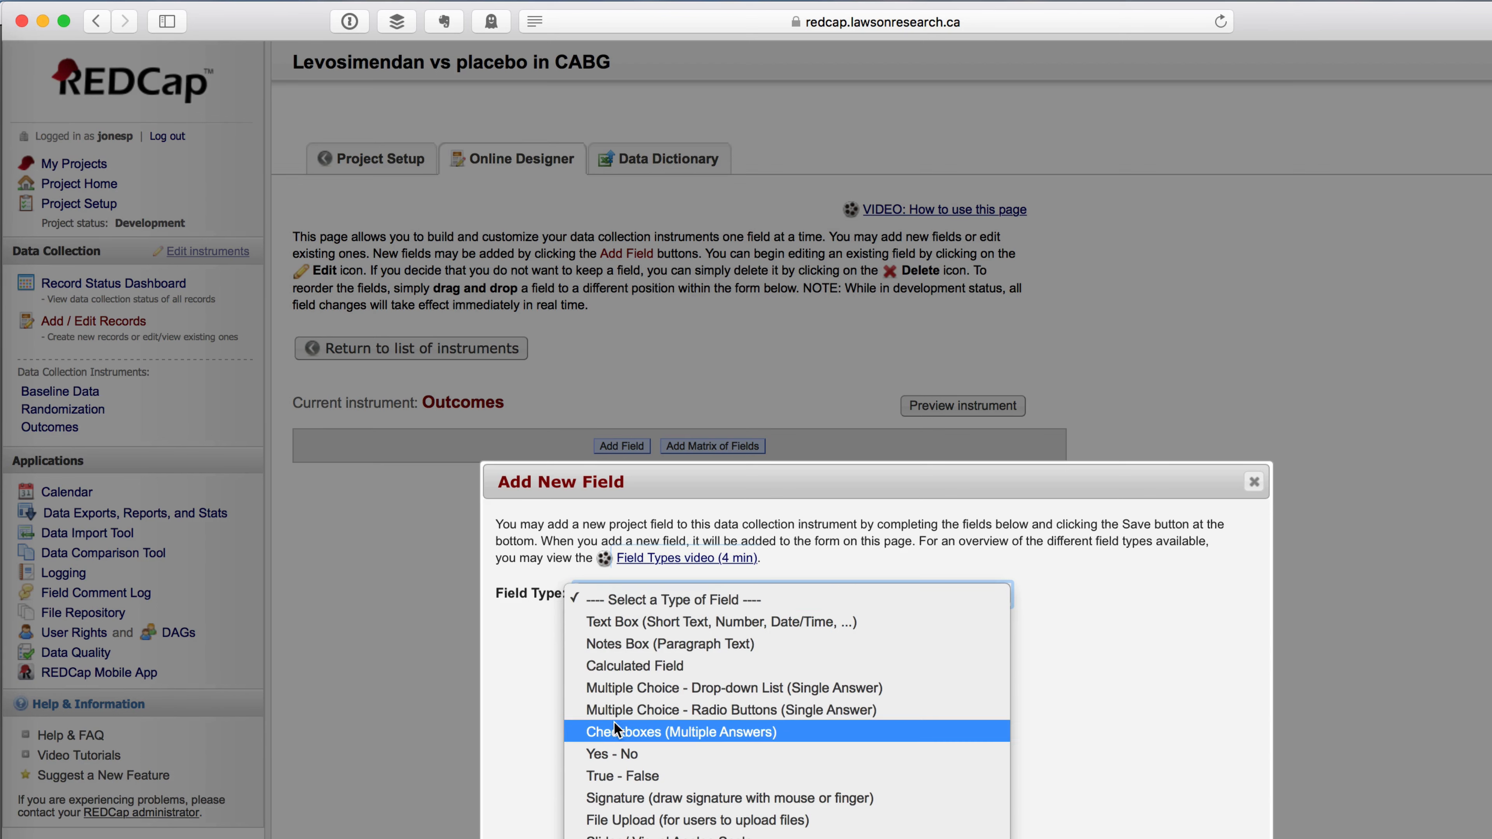
pyautogui.click(608, 752)
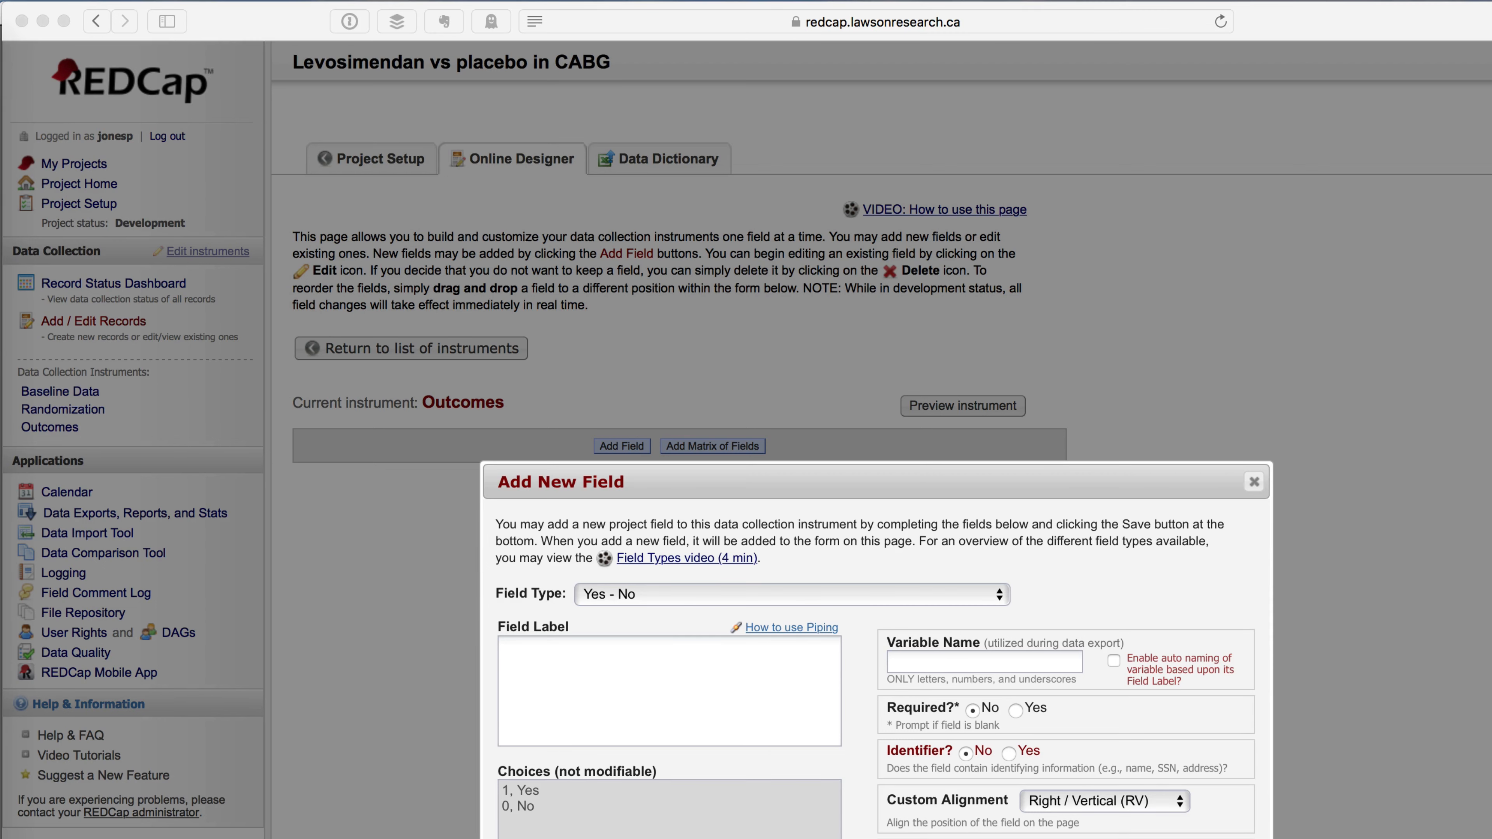
# Label the new Outcomes field "Was the patient alive 30 days after the operation?"
pyautogui.click(668, 685)
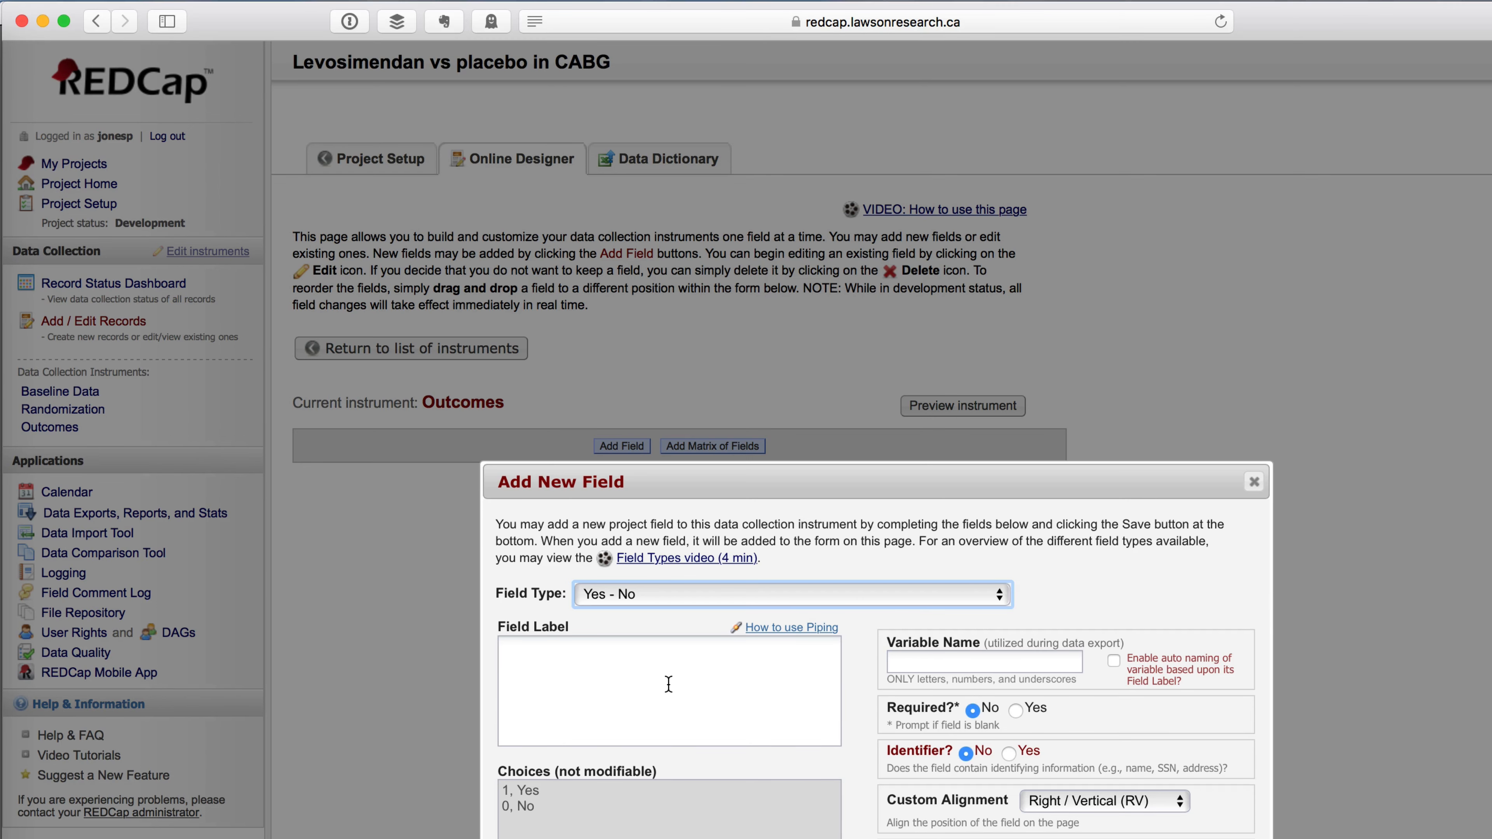
pyautogui.click(669, 685)
pyautogui.write('Was the patient alive 30 days after the operation?')
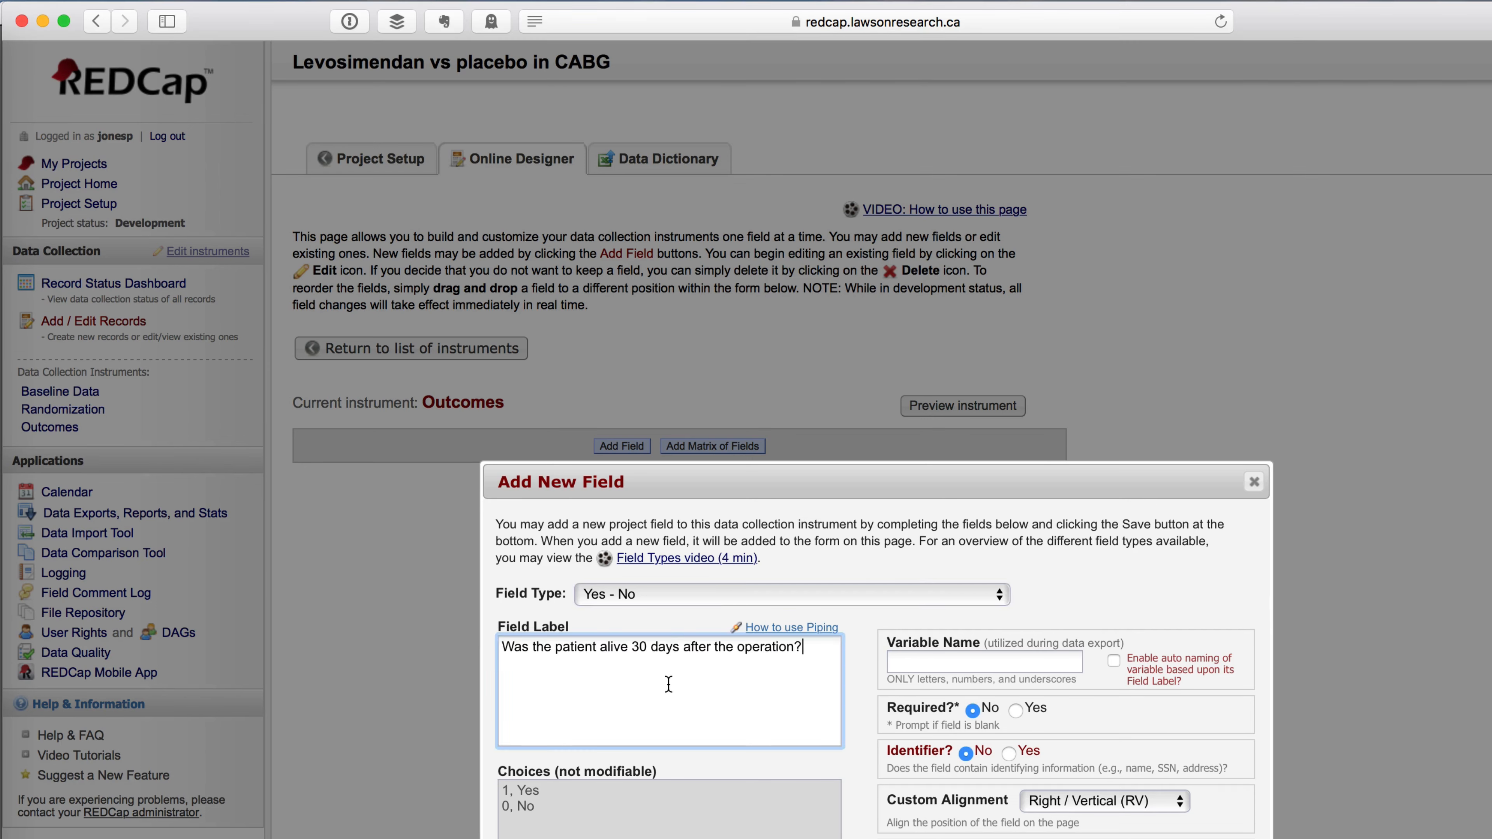
# Name the field's variable alive_30d, make it required, save it, and return to the list of instruments
pyautogui.click(924, 663)
pyautogui.write('alive')
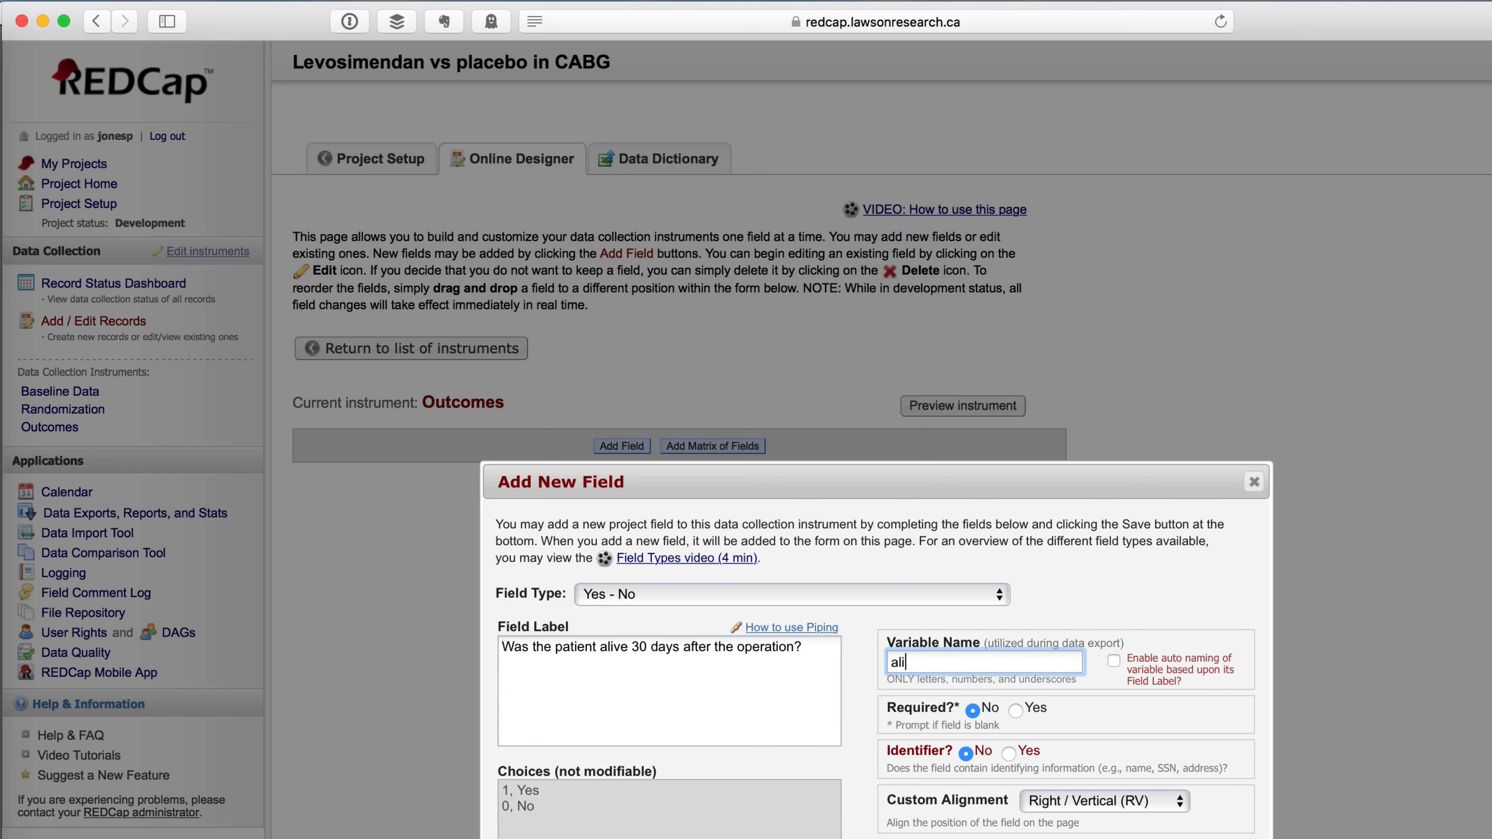
pyautogui.write('_30d')
pyautogui.click(1017, 712)
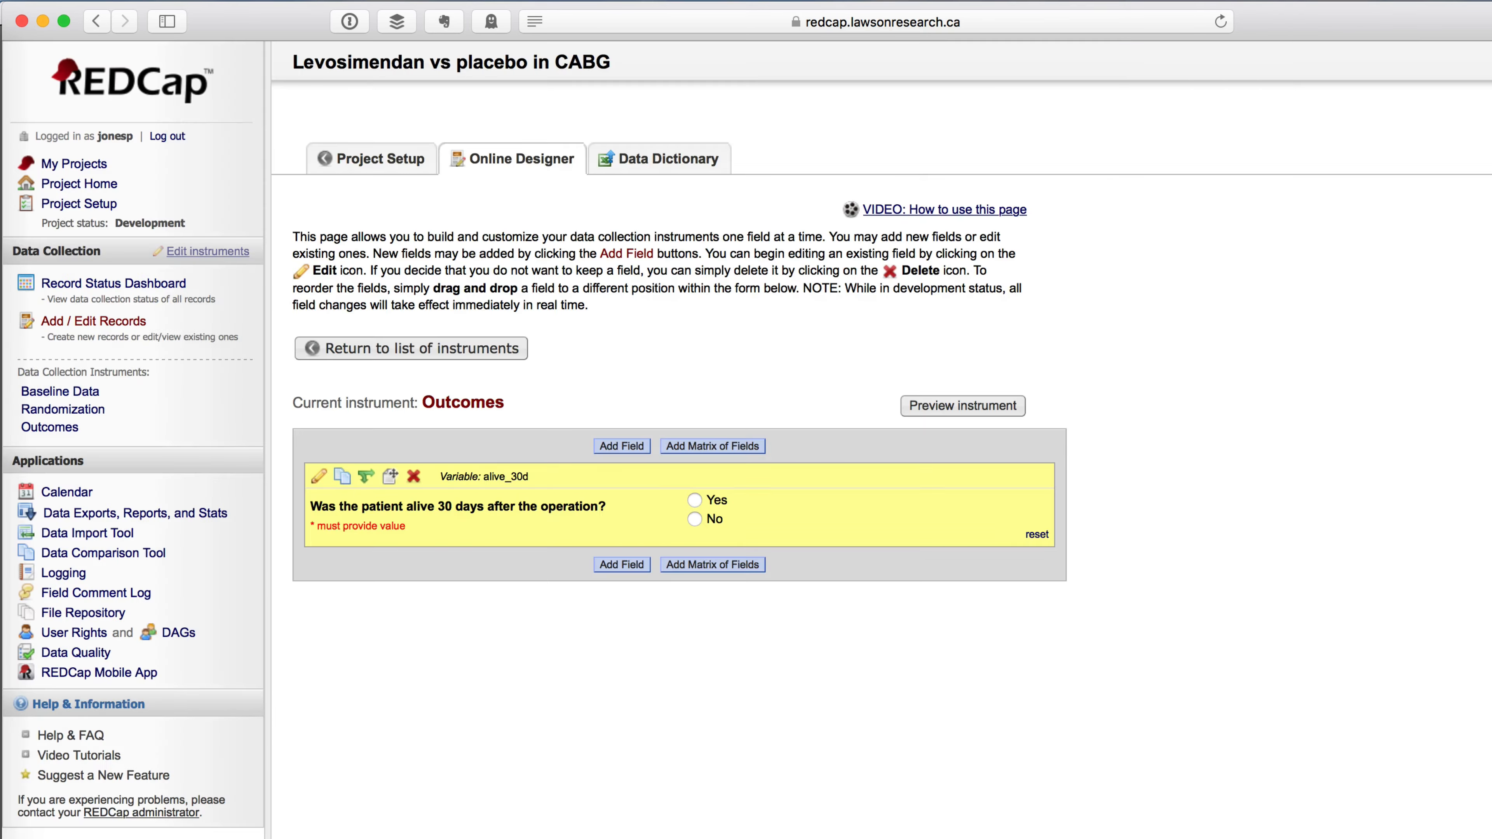
pyautogui.click(488, 353)
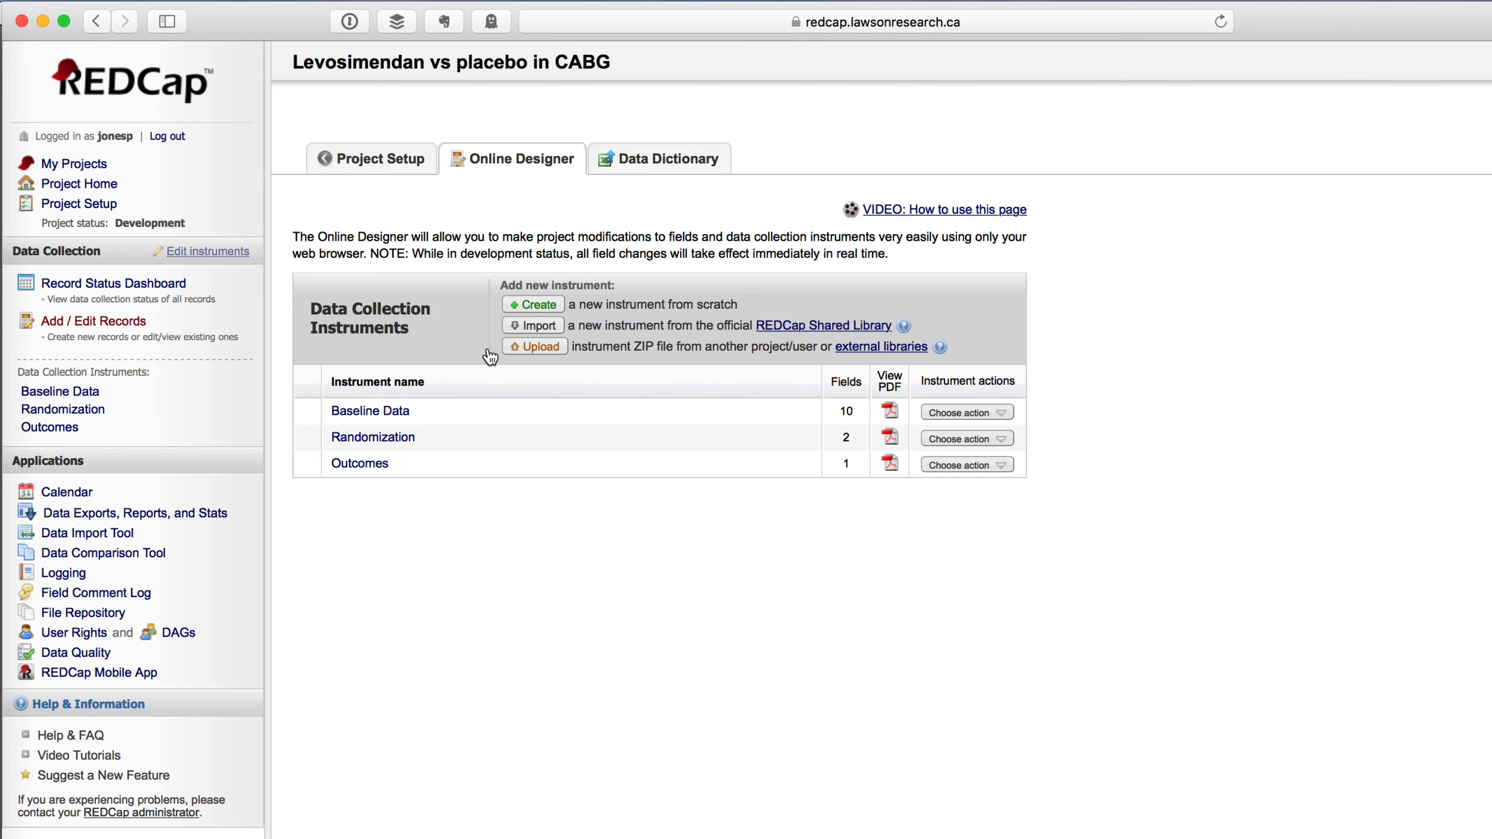